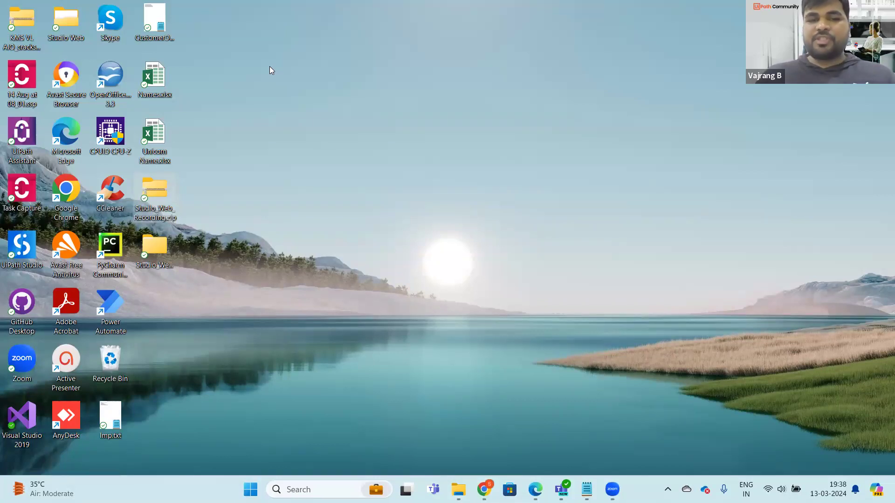
# - Open Main.xaml from the inner Studio_Web_Recording folder on the desktop in UiPath Studio
pyautogui.click(340, 205)
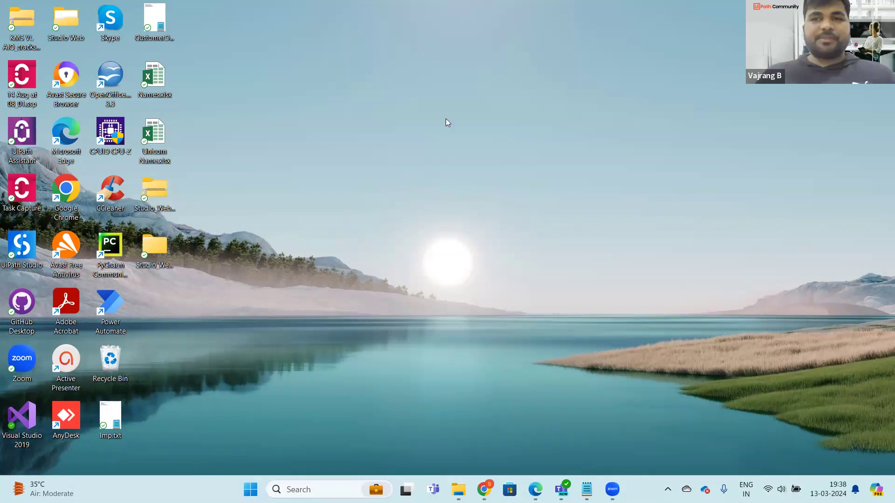
pyautogui.doubleClick(157, 243)
pyautogui.click(191, 117)
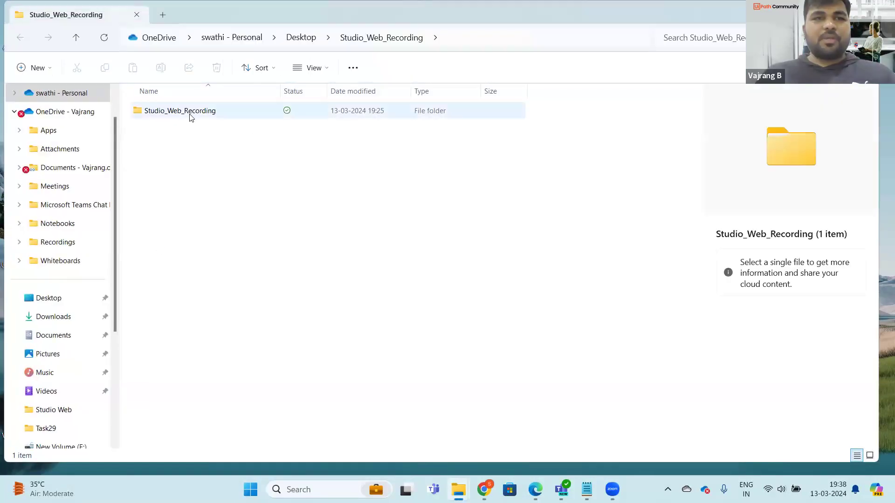
pyautogui.doubleClick(190, 114)
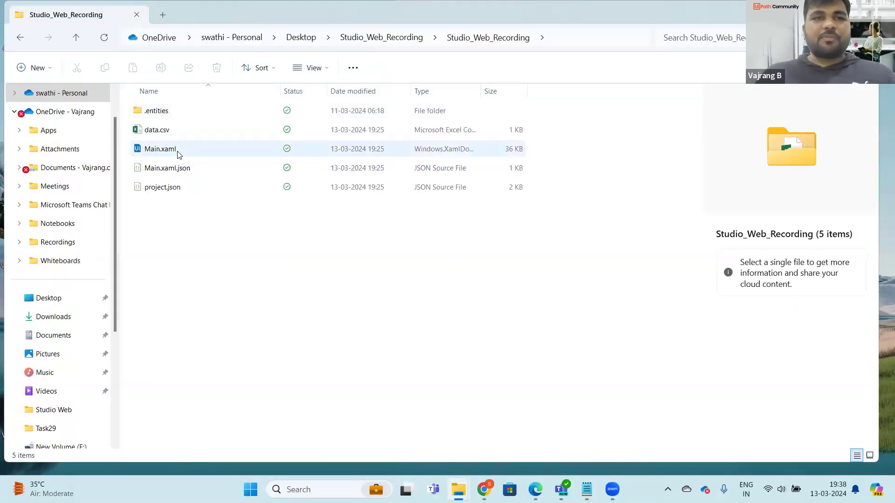
pyautogui.click(160, 152)
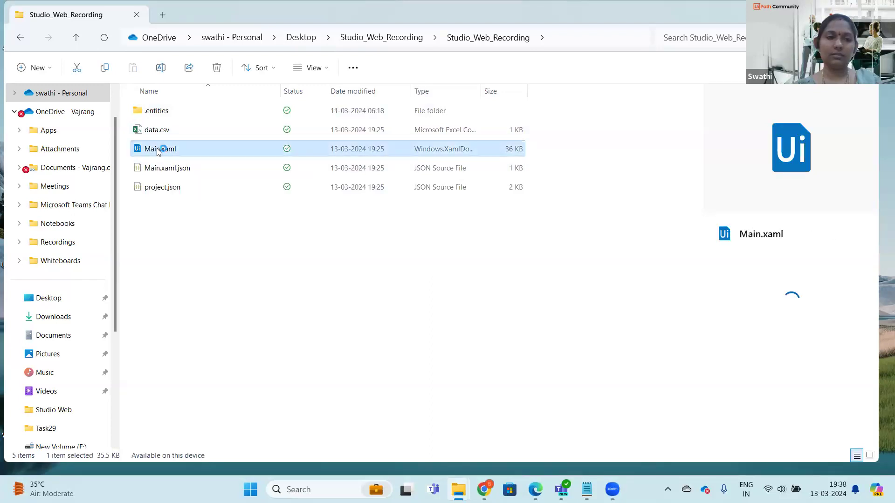
pyautogui.doubleClick(159, 150)
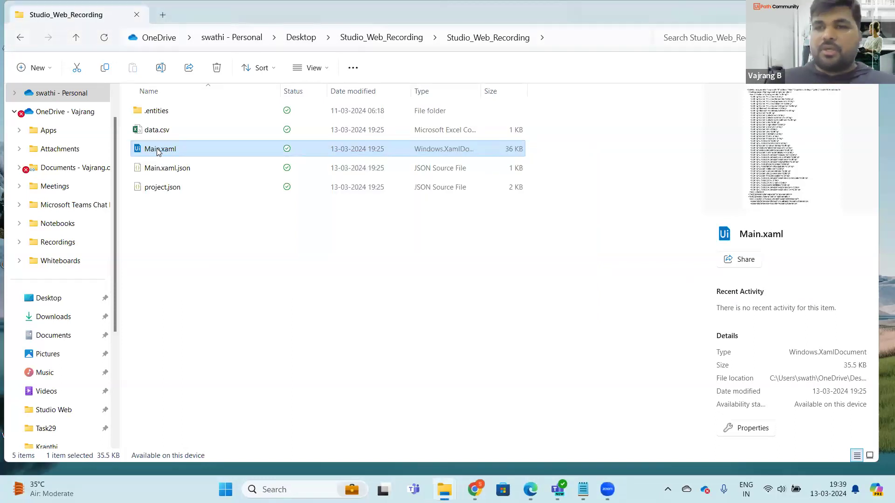
pyautogui.doubleClick(158, 149)
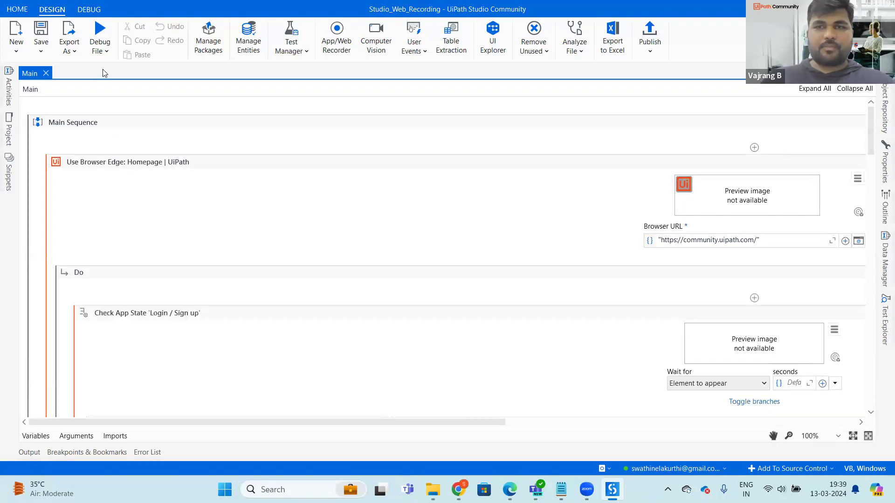
# - Run the Studio_Web_Recording project and acknowledge the bot's login message on the UiPath Community homepage
pyautogui.click(101, 49)
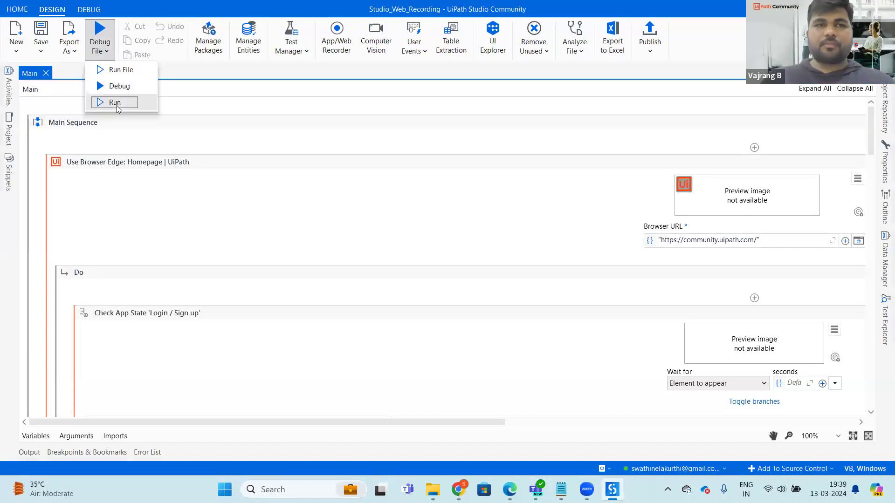
pyautogui.click(115, 103)
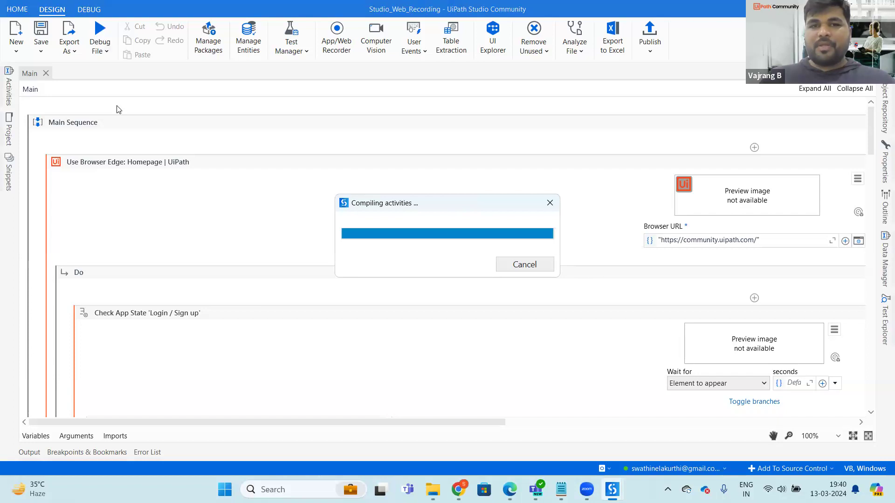
pyautogui.hotkey('alt', 'Tab')
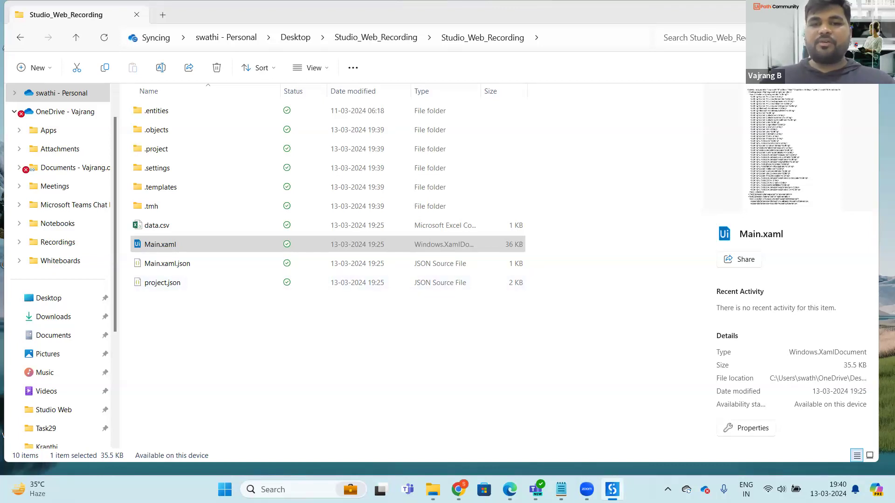
pyautogui.moveTo(612, 489)
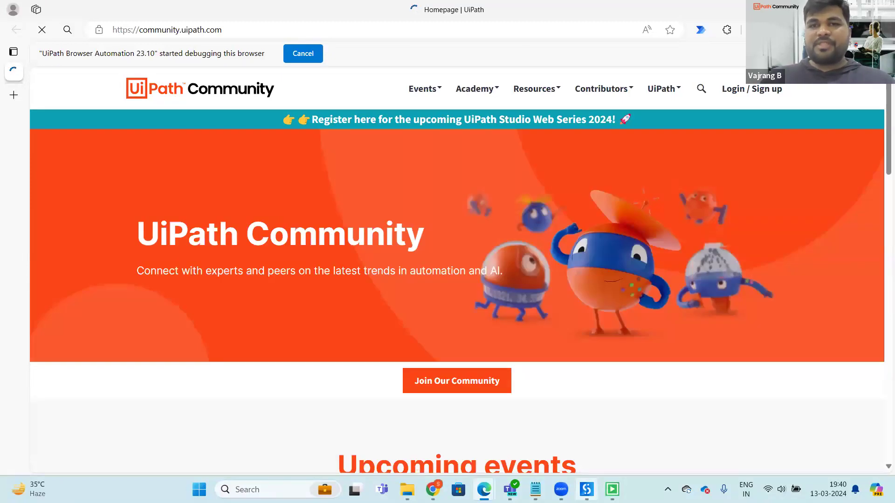
pyautogui.click(762, 95)
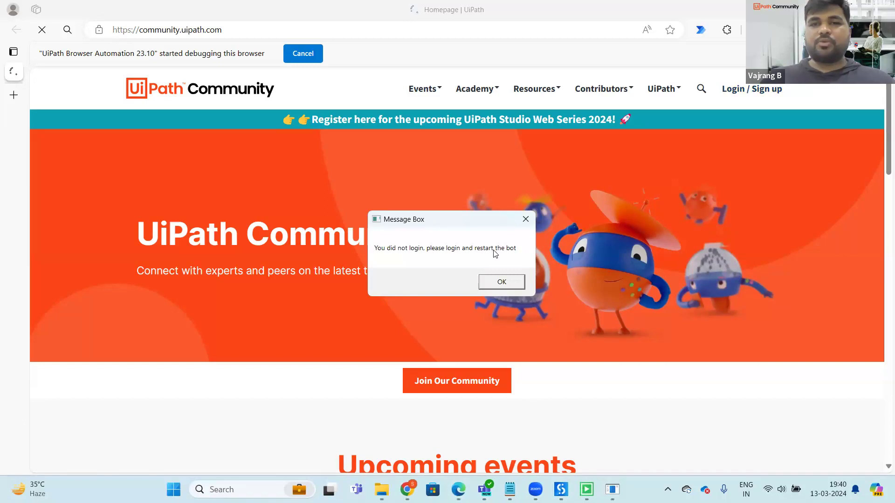
pyautogui.click(501, 283)
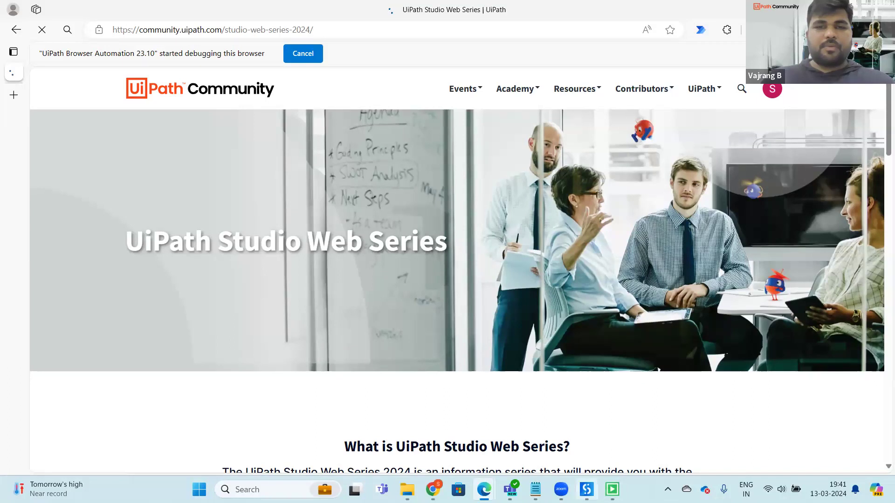
# - Continue the registration run past the Day 2 event and acknowledge the bot's message on the Day 3 form
pyautogui.moveTo(586, 489)
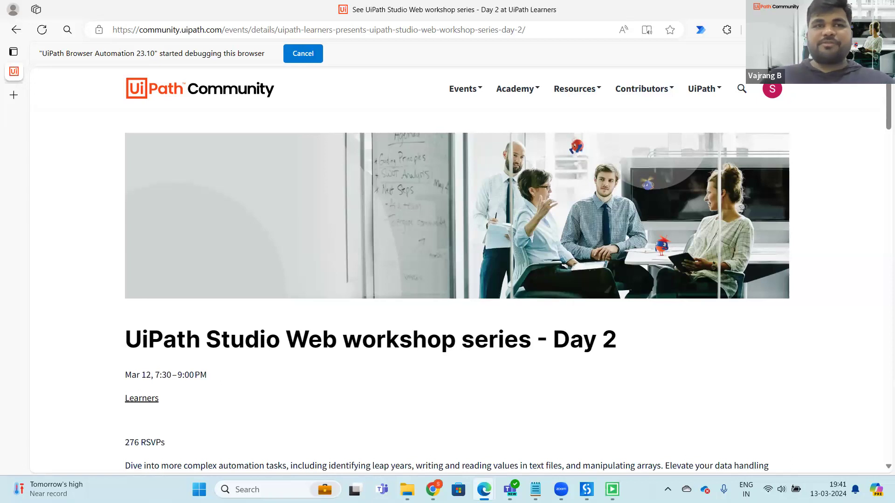
pyautogui.press('F5')
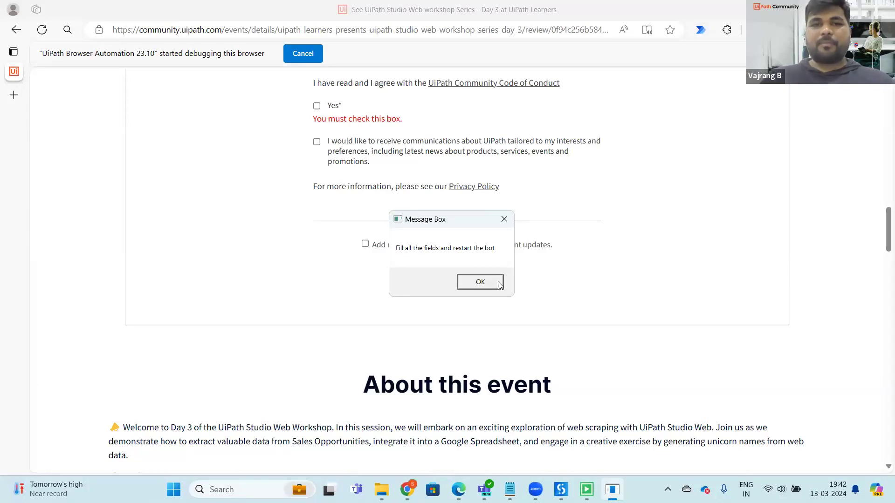
pyautogui.click(480, 282)
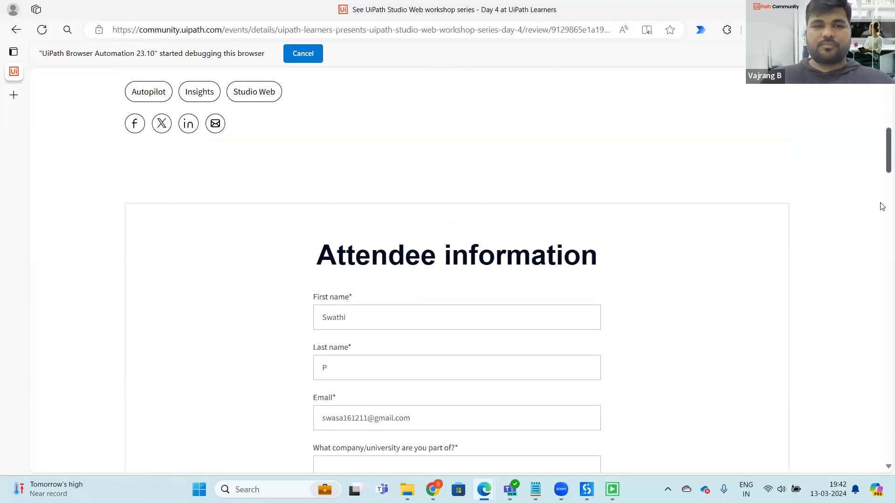
# - Try to fill in the company/university field of the Day 4 attendee form from the saved personal info
pyautogui.moveTo(881, 197); pyautogui.dragTo(881, 169)
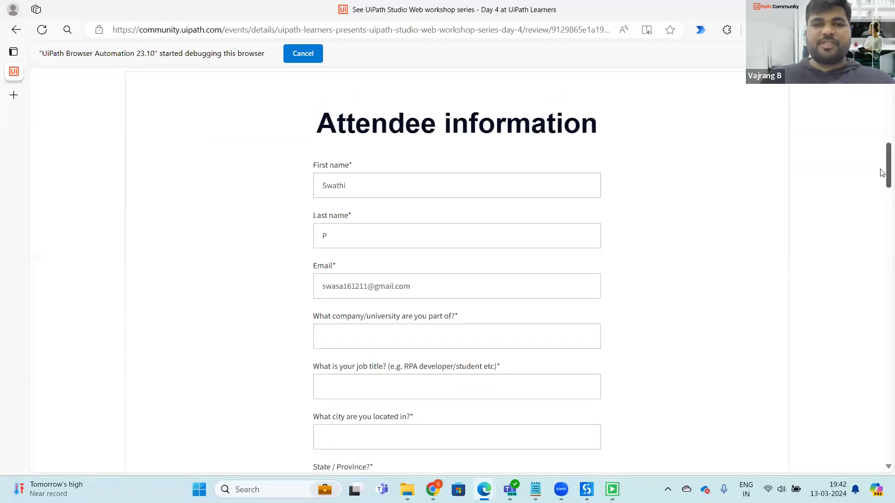
pyautogui.click(373, 337)
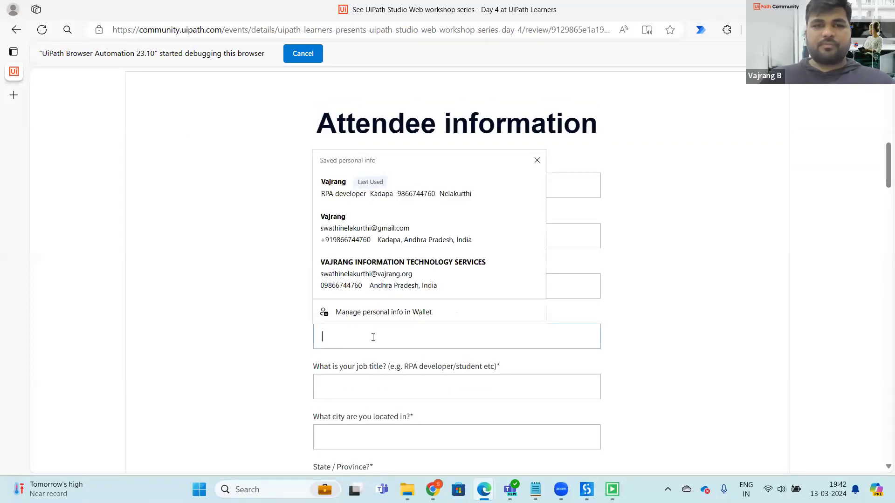
pyautogui.click(366, 237)
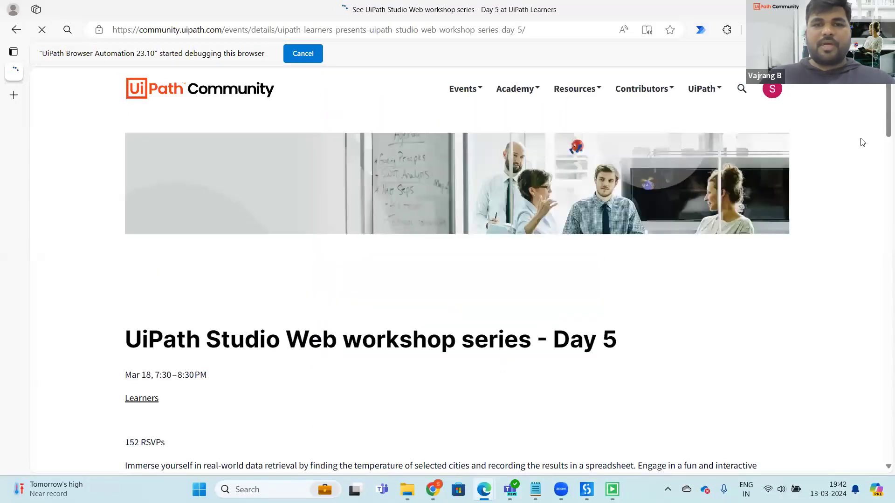
# - Acknowledge the bot's message on the Day 5 registration form and stop the run in UiPath Studio
pyautogui.scroll(-10, 862, 142)
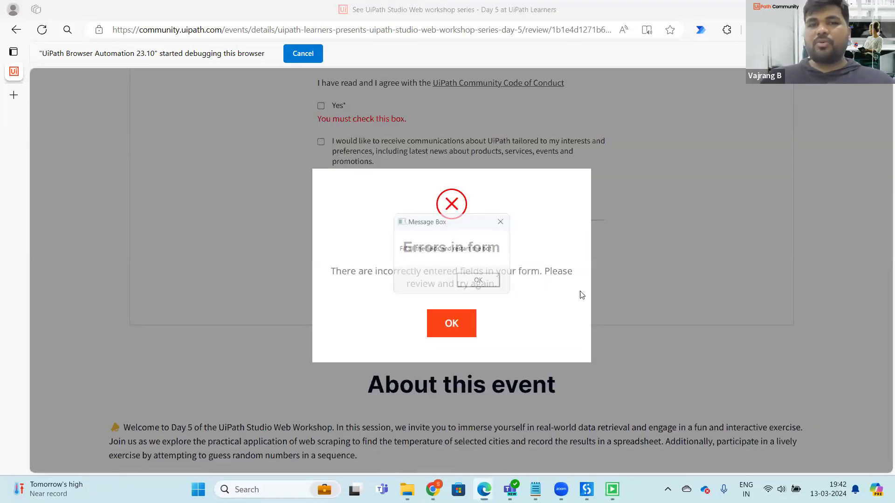
pyautogui.click(475, 281)
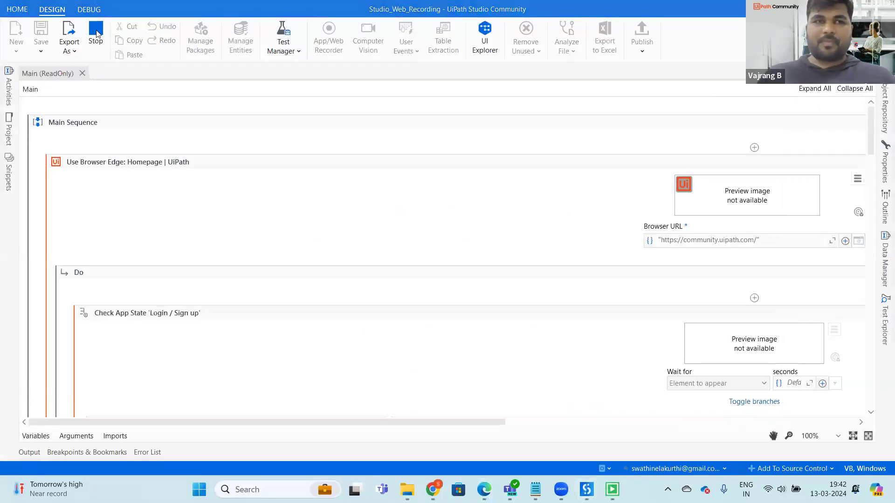
pyautogui.click(96, 34)
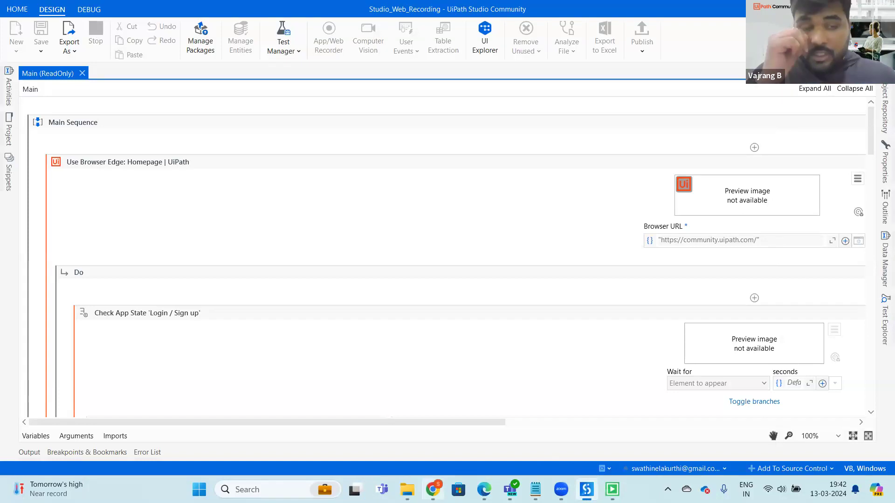
# - Switch to the Day3_UiPath Studio Web.pptx presentation in Microsoft Edge
pyautogui.click(483, 489)
pyautogui.moveTo(509, 489)
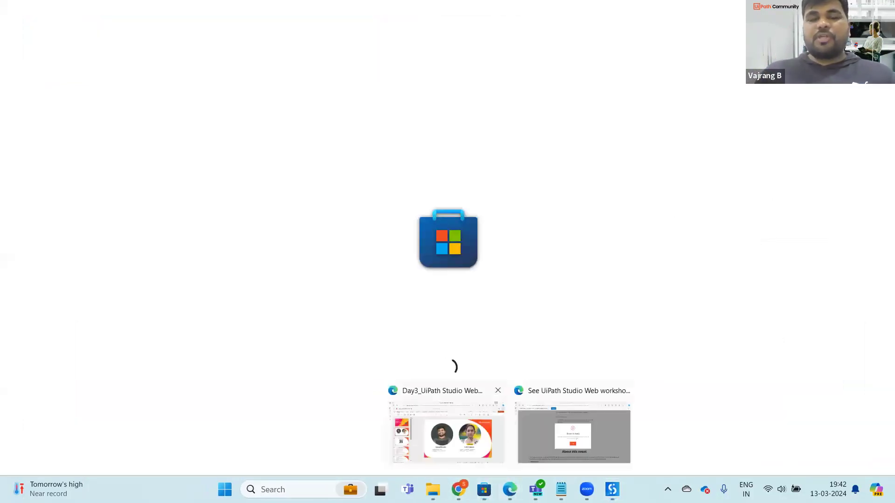
pyautogui.click(483, 489)
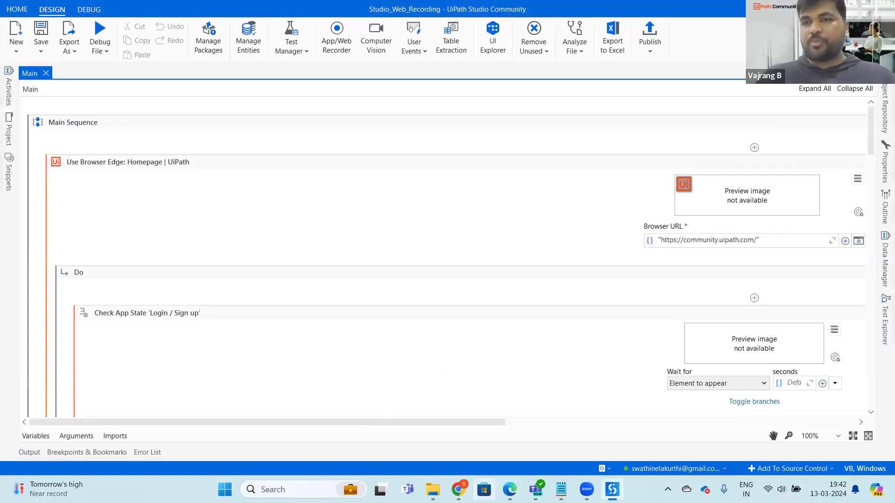
pyautogui.moveTo(459, 489)
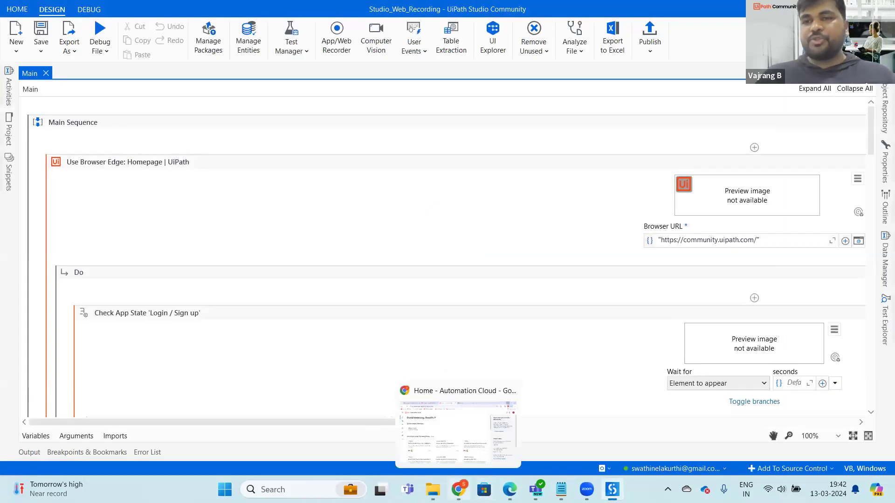
pyautogui.click(456, 431)
pyautogui.moveTo(509, 490)
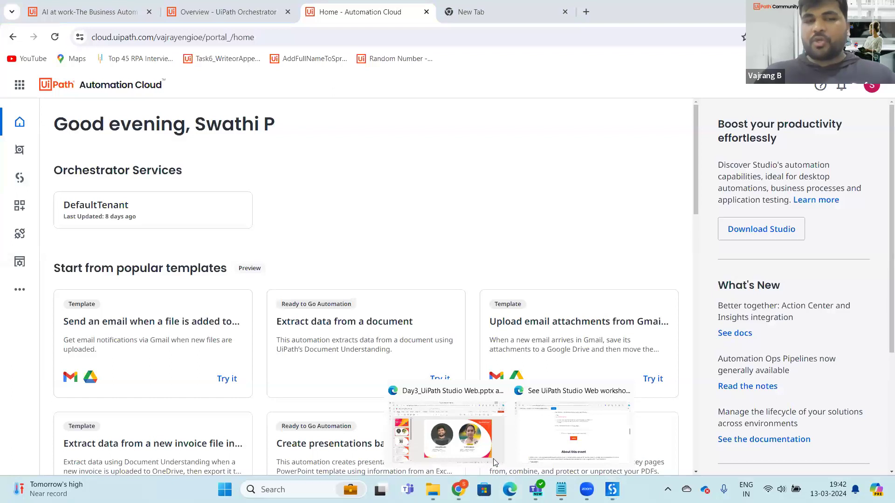
pyautogui.click(470, 429)
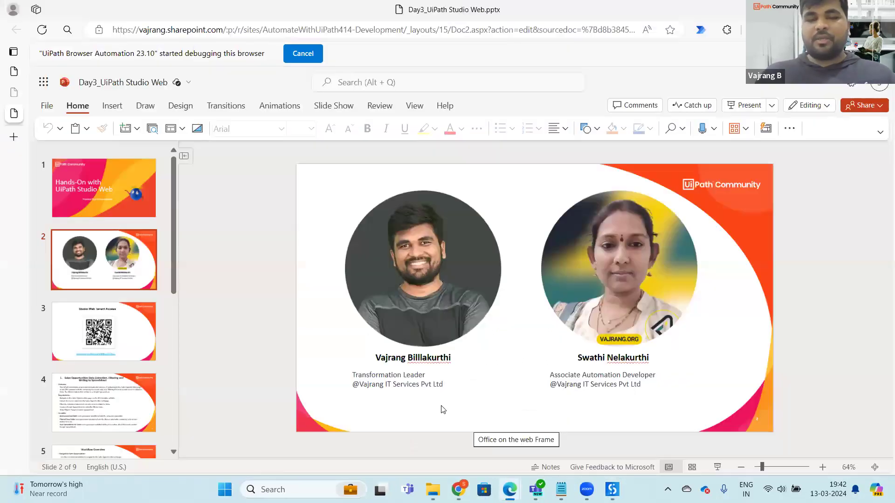
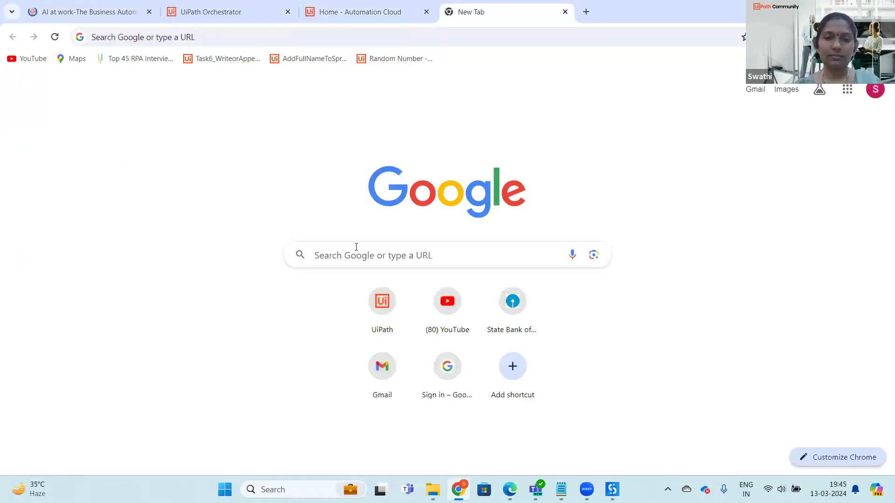
# - Search Google for "rpa samples.com" and open the Sales Opportunities app on the RPA Sample Apps site
pyautogui.click(353, 255)
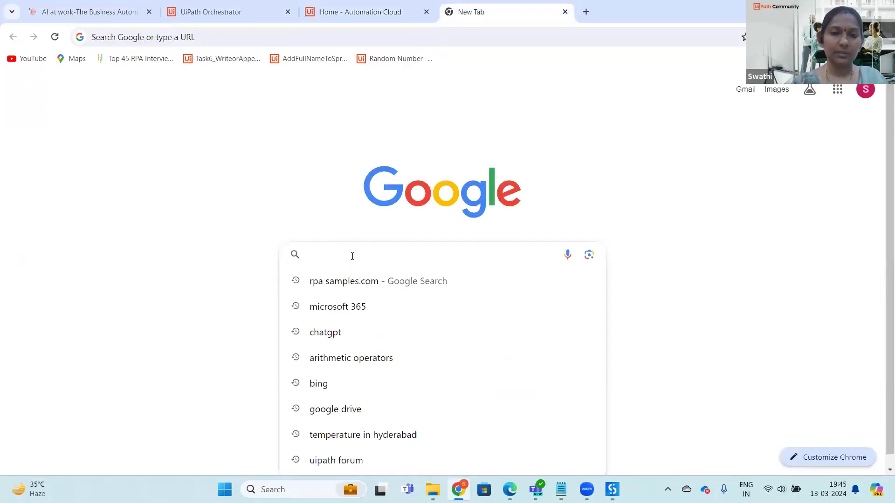
pyautogui.click(334, 288)
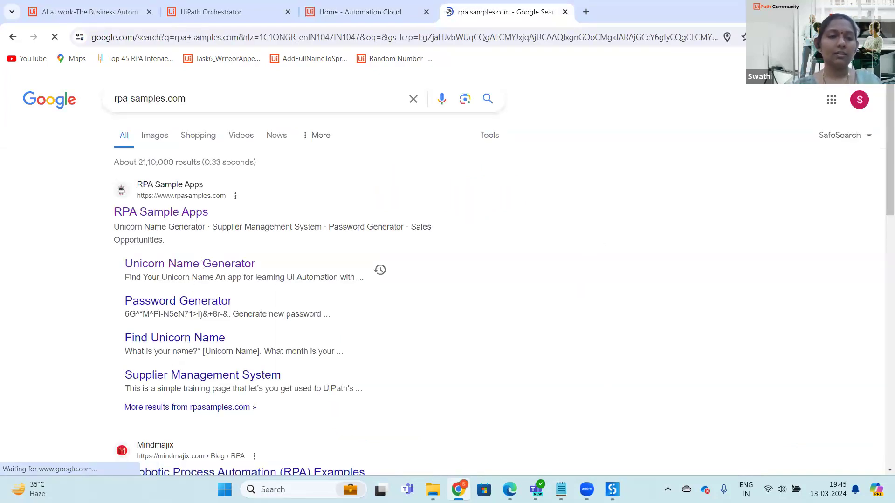
pyautogui.click(150, 215)
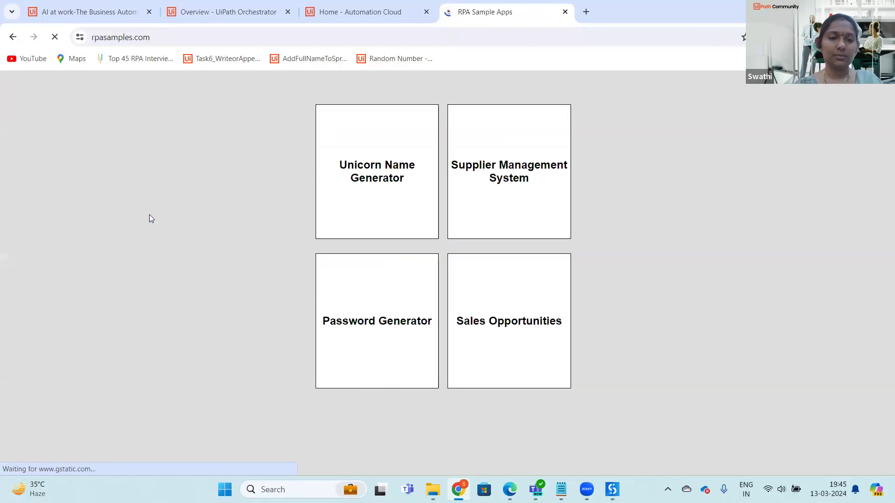
pyautogui.click(535, 344)
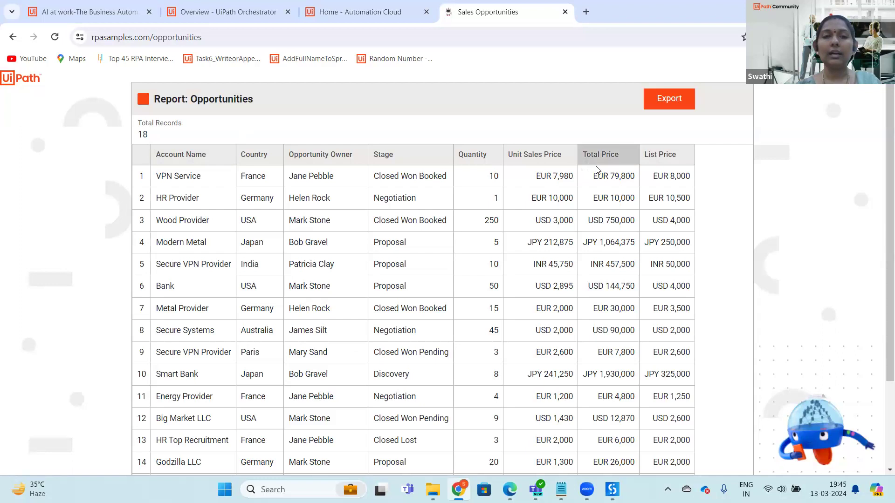
# - Examine the Report: Opportunities table, highlighting the USA entry in the Country column for the Bank account
pyautogui.scroll(-1, 881, 216)
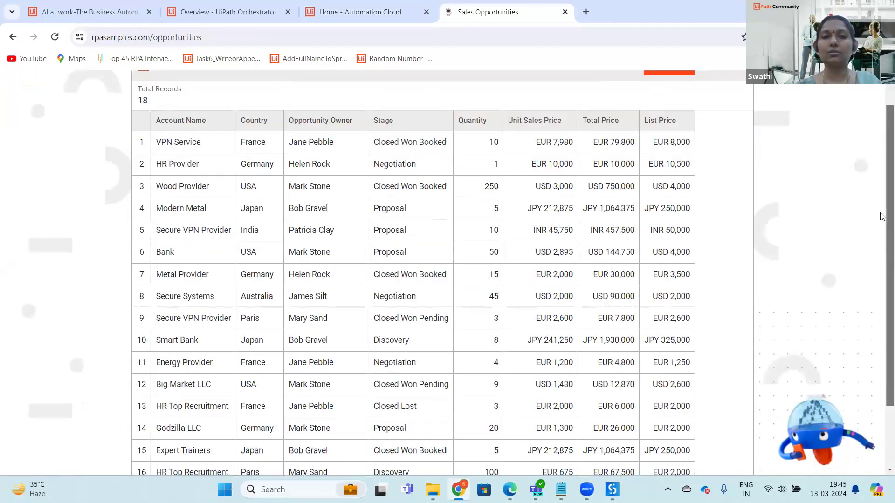
pyautogui.moveTo(259, 241); pyautogui.dragTo(234, 242)
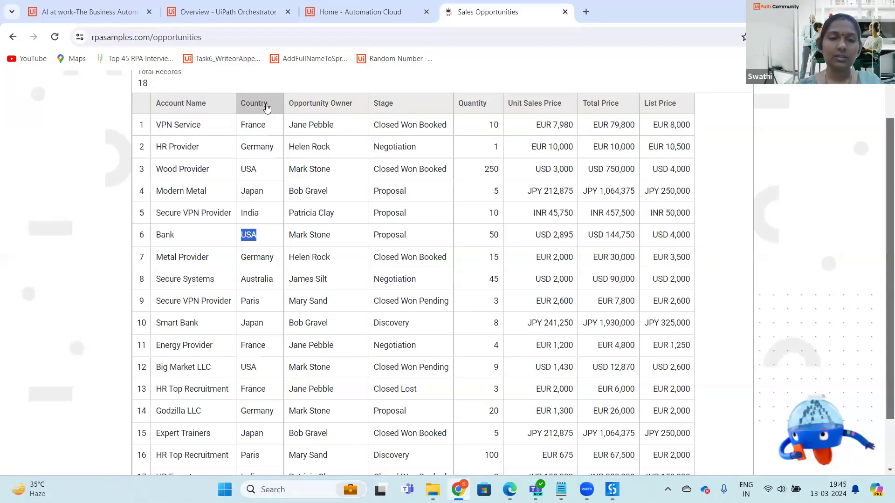
pyautogui.moveTo(258, 237); pyautogui.dragTo(248, 235)
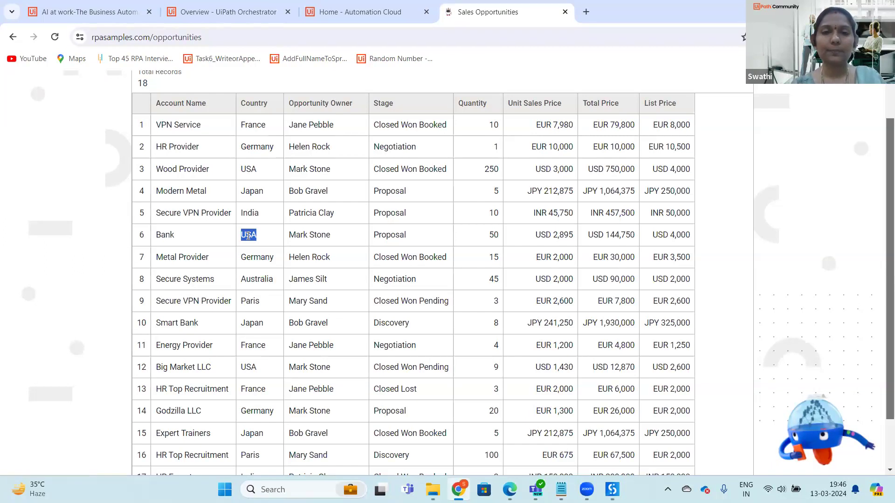
pyautogui.click(832, 250)
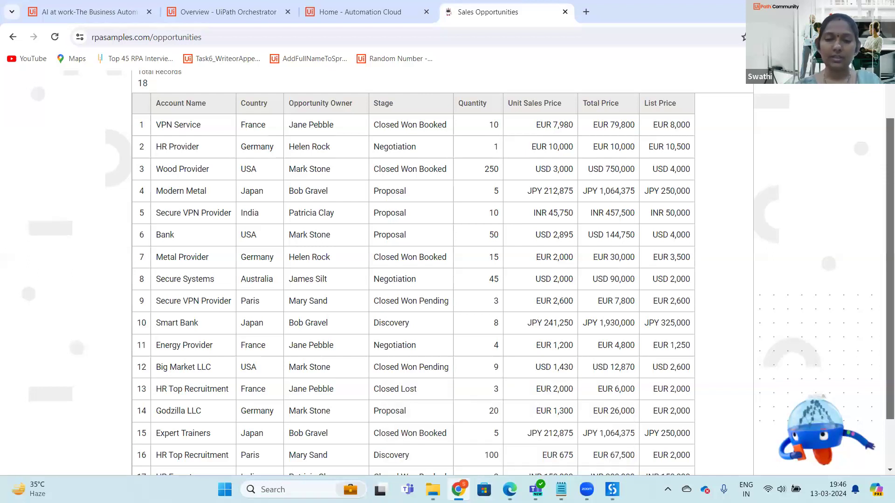
pyautogui.click(510, 489)
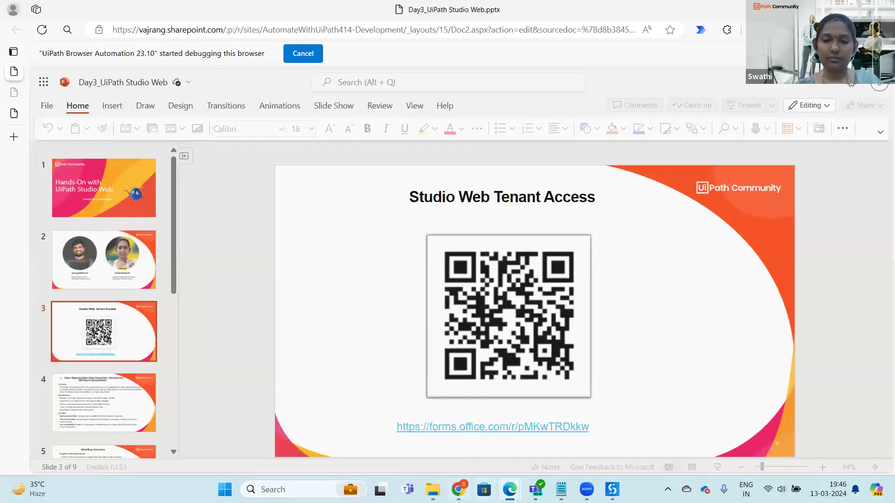
pyautogui.click(458, 489)
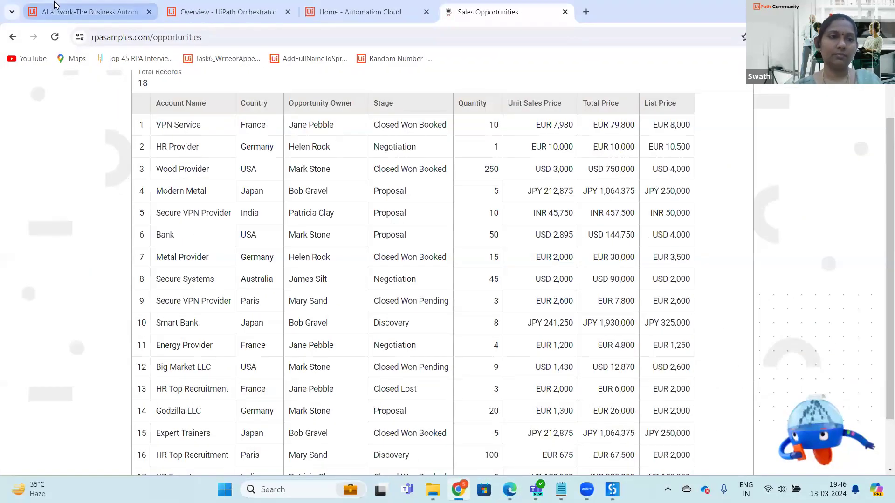
# - Open Studio from Automation Cloud and create a new project with the Manual automation trigger
pyautogui.click(55, 4)
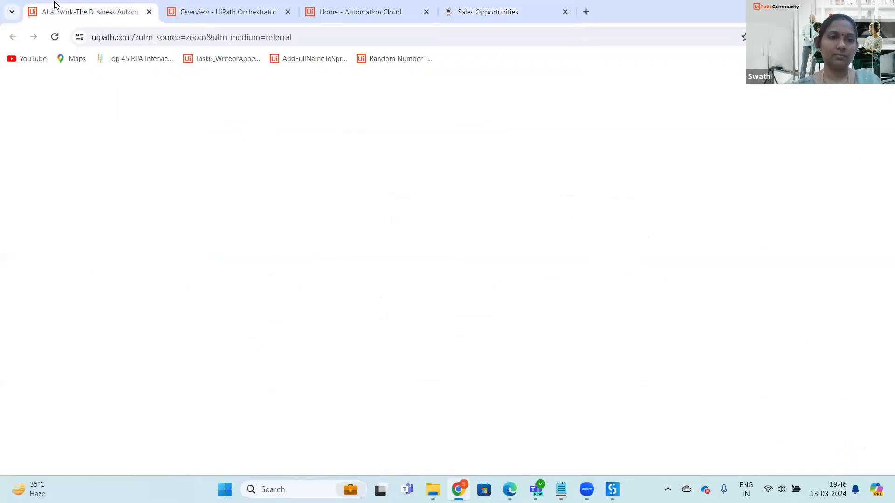
pyautogui.hotkey('ctrl', 'Tab')
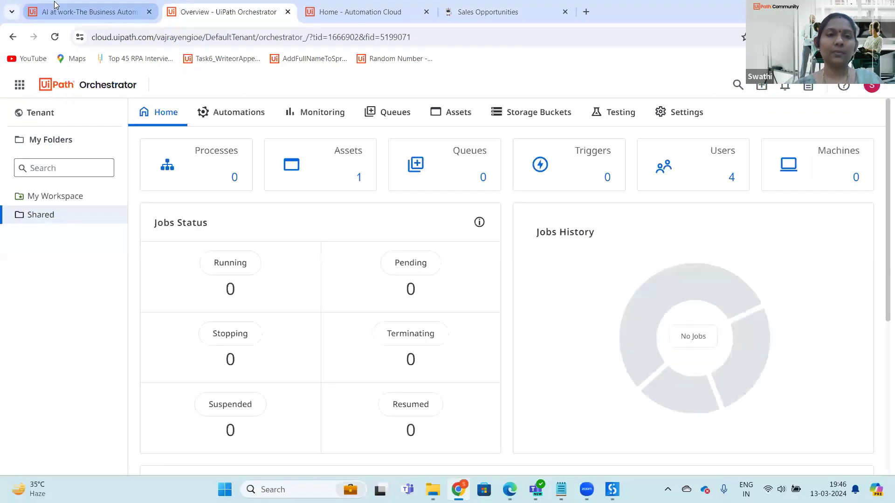
pyautogui.hotkey('ctrl', 'Tab')
pyautogui.click(19, 184)
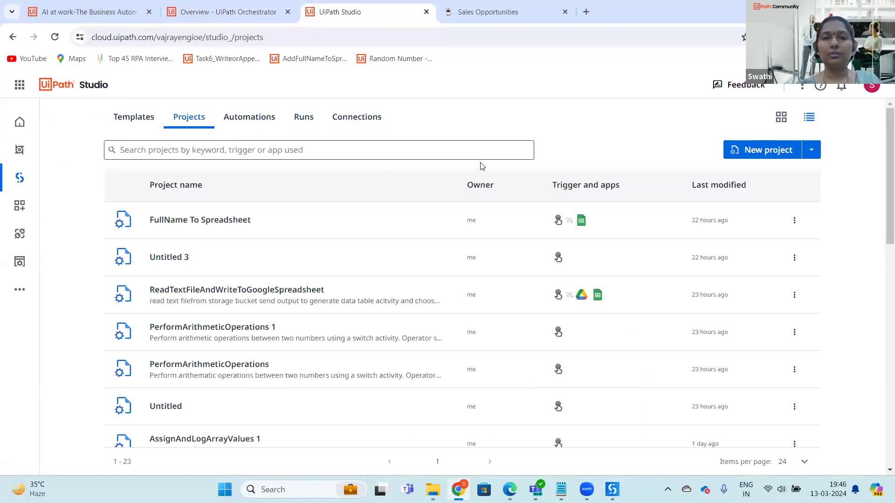
pyautogui.click(771, 150)
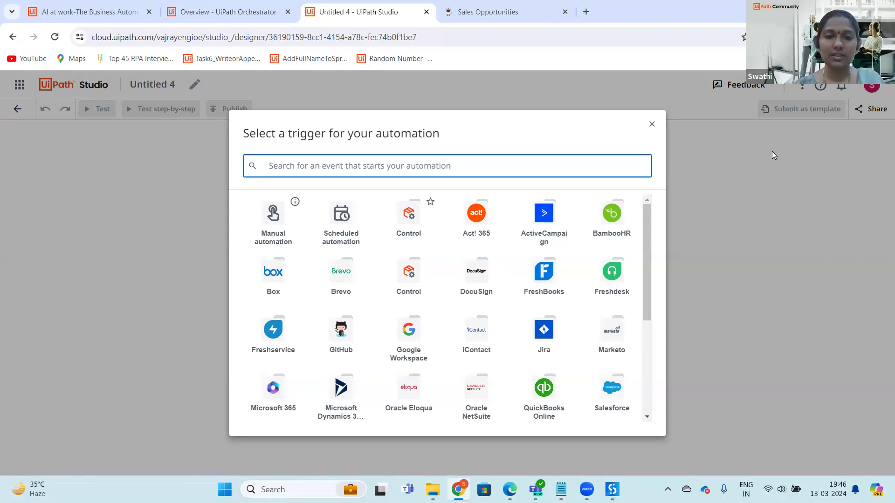
pyautogui.click(283, 228)
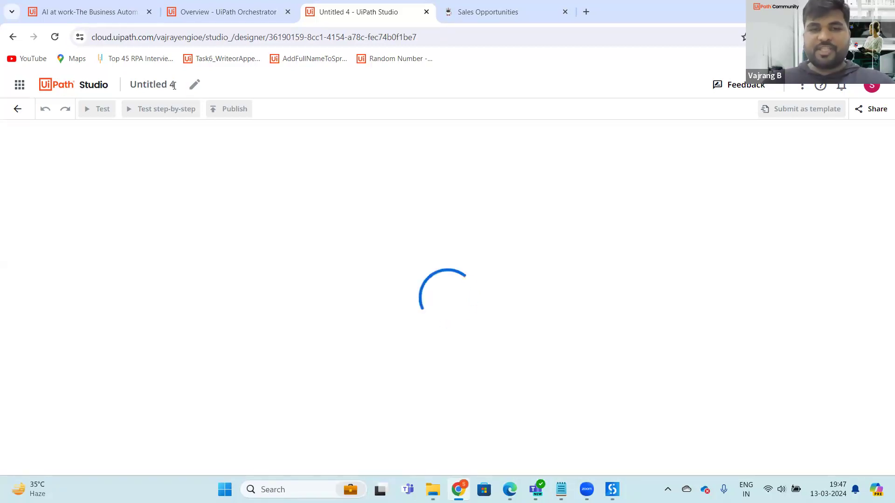
pyautogui.moveTo(174, 85); pyautogui.dragTo(125, 93)
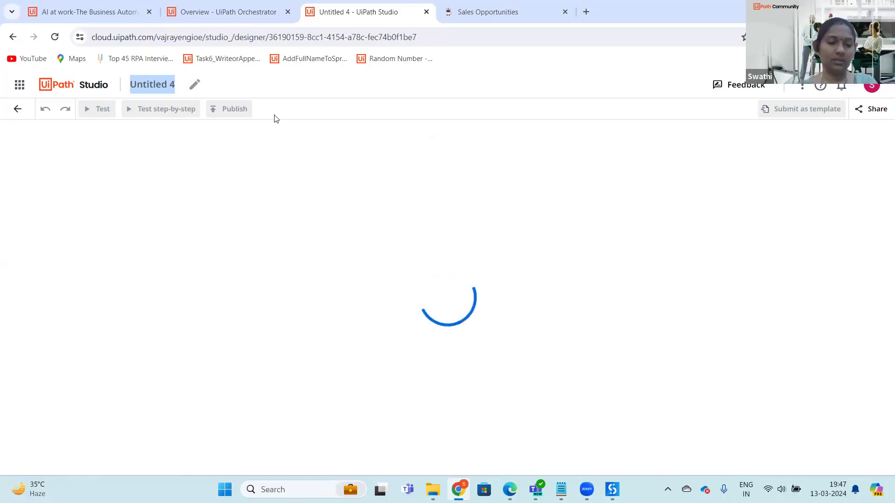
pyautogui.hotkey('ctrl', 'Tab')
pyautogui.hotkey('ctrl', 'Tab')
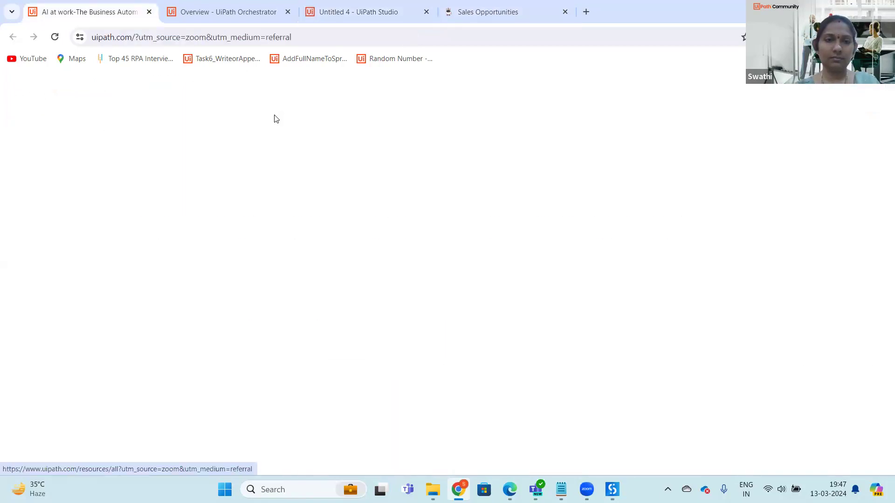
pyautogui.hotkey('ctrl', 'Tab')
pyautogui.hotkey('ctrl', 'Tab')
pyautogui.hotkey('ctrl', 'Tab')
pyautogui.hotkey('ctrl', 'Tab')
pyautogui.hotkey('ctrl', 'Tab')
pyautogui.hotkey('ctrl', 'Tab')
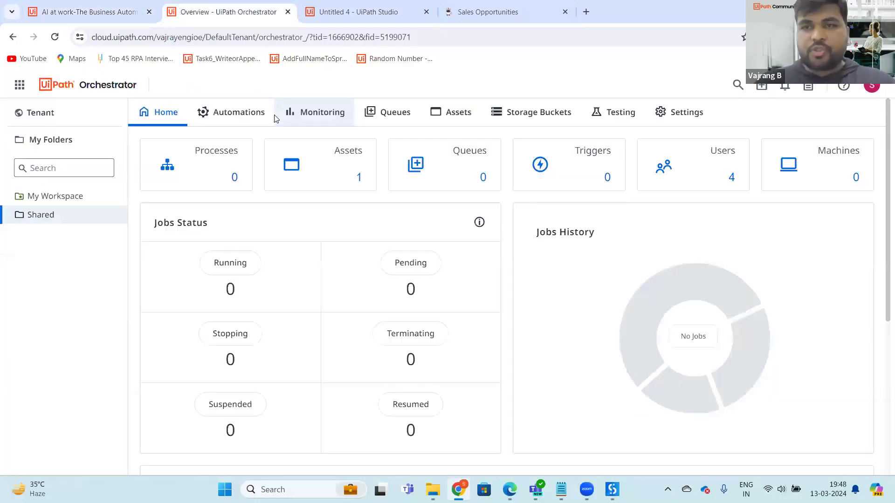
pyautogui.hotkey('ctrl', 'Tab')
pyautogui.hotkey('ctrl', 'l')
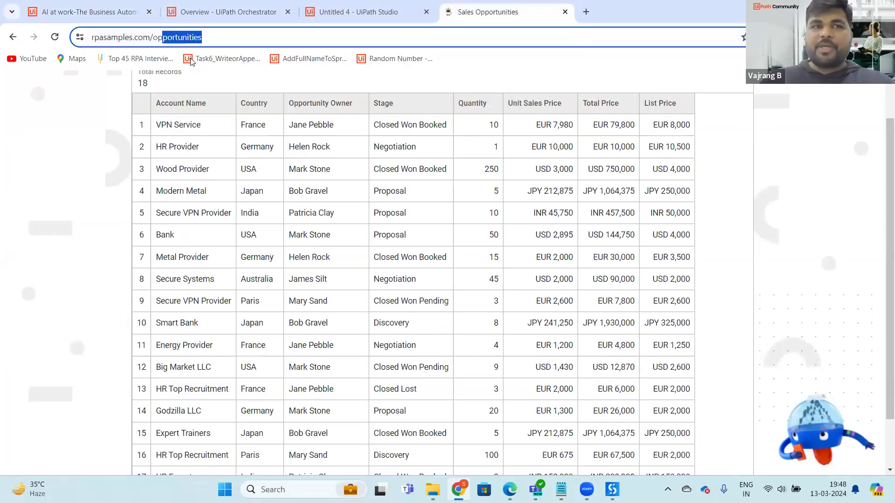
pyautogui.hotkey('ctrl', 'Tab')
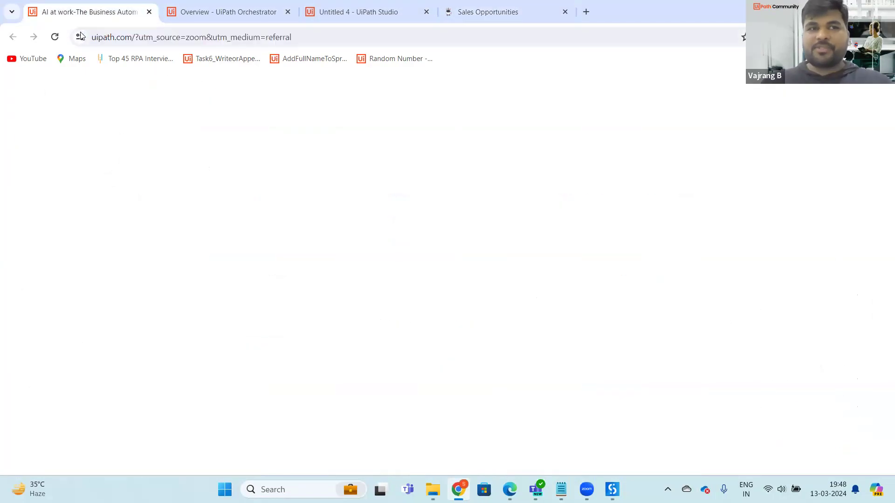
pyautogui.hotkey('ctrl', 'Tab')
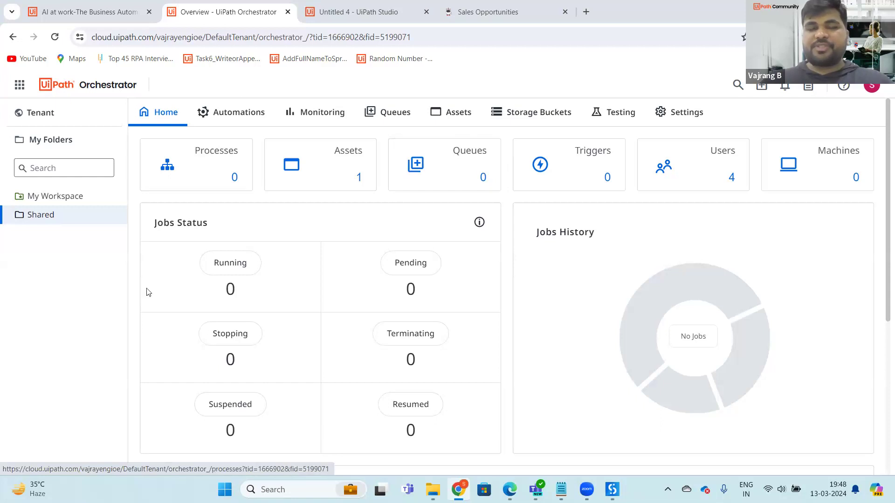
pyautogui.hotkey('ctrl', 'Tab')
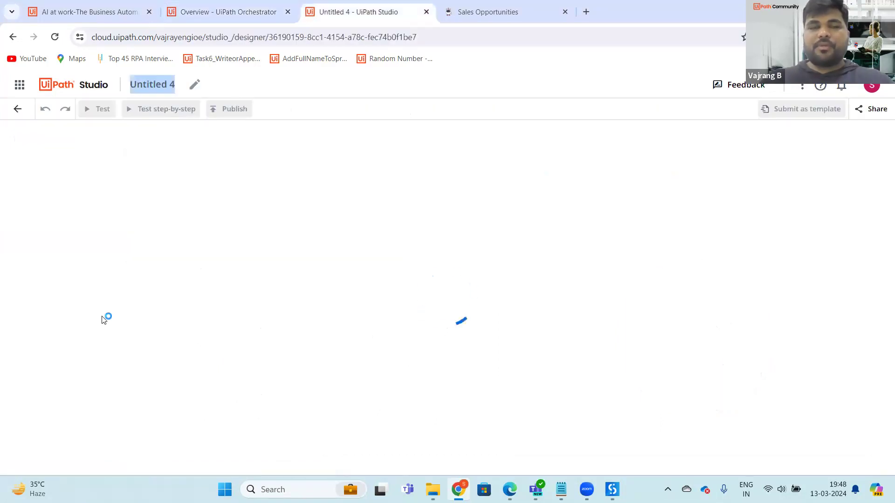
# - Reload the stuck project page and rename the project as SalesOpportunities
pyautogui.click(54, 37)
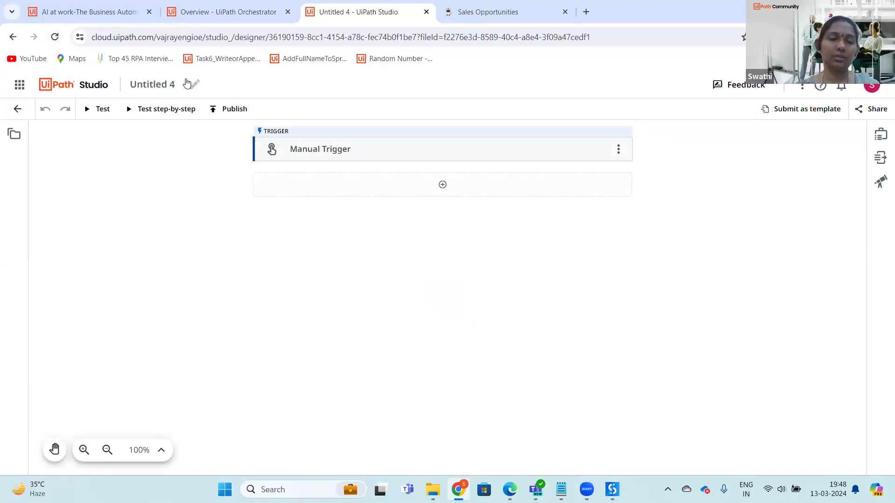
pyautogui.click(173, 87)
pyautogui.hotkey('ctrl', 'a')
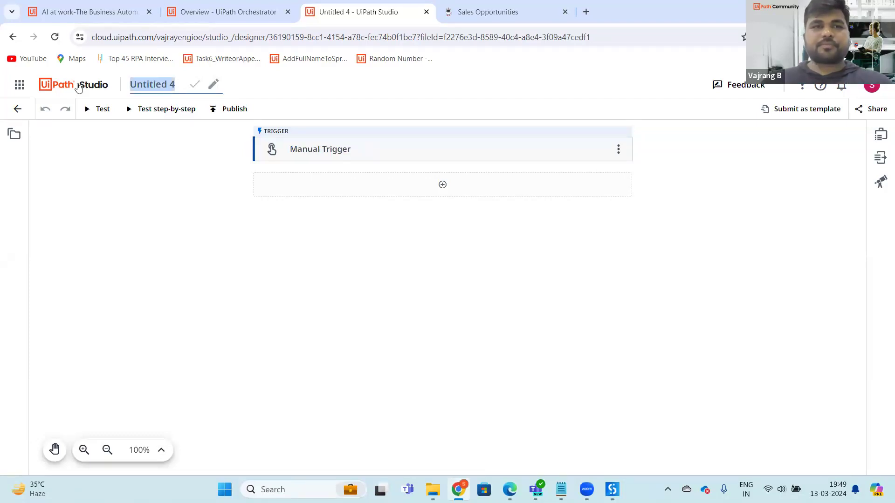
pyautogui.press('BackSpace')
pyautogui.write('SalesOpportunit')
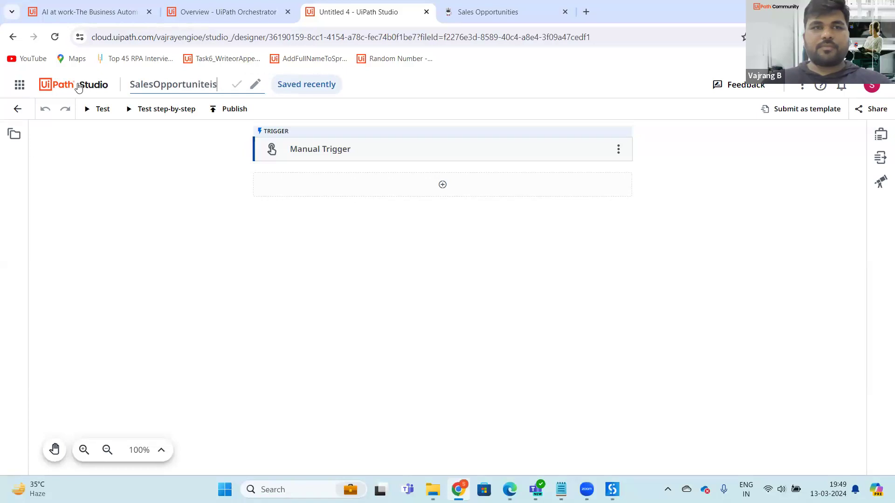
pyautogui.write('ies')
pyautogui.click(80, 176)
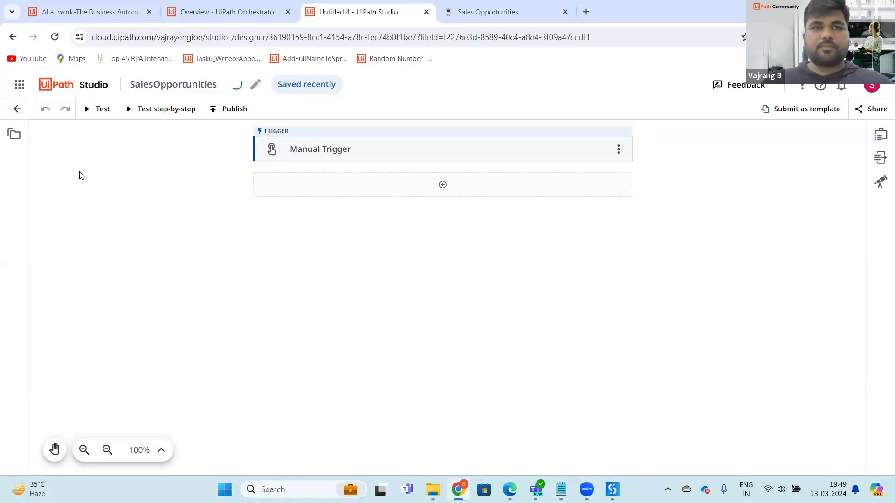
# - Add a Use Browser activity below the Manual Trigger and set its scope to the Sales Opportunities tab
pyautogui.click(446, 195)
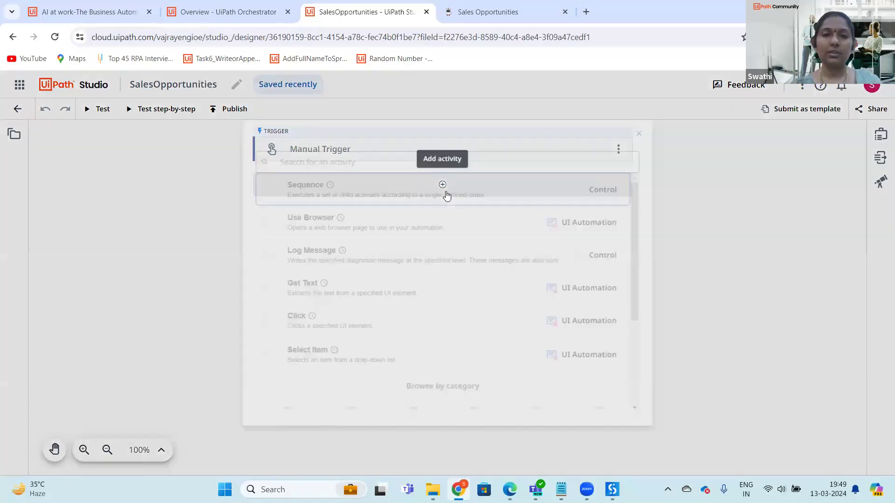
pyautogui.write('use ')
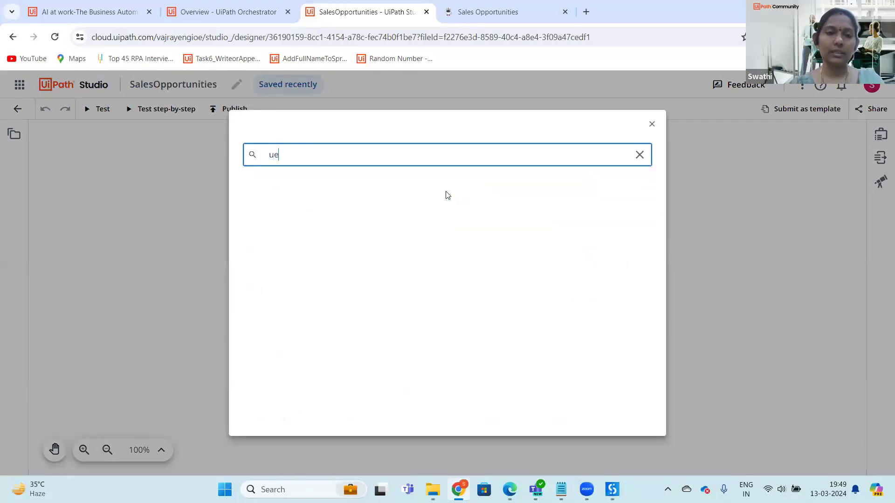
pyautogui.write('brow')
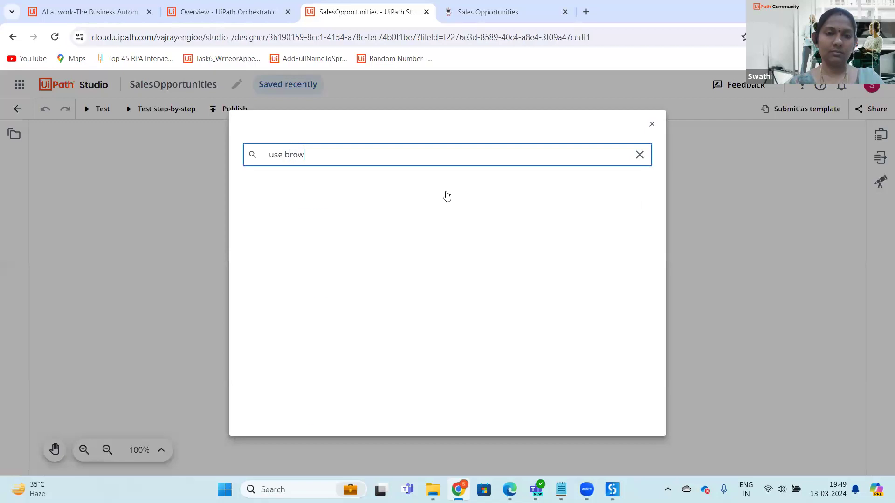
pyautogui.click(345, 194)
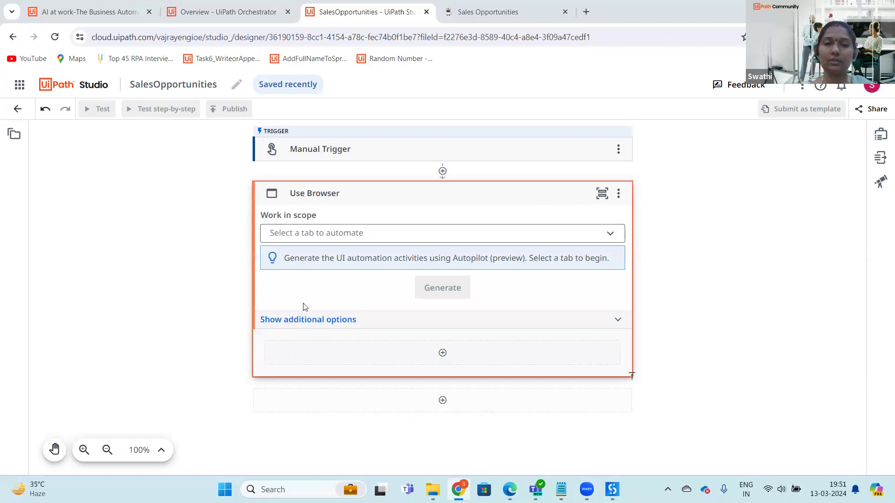
pyautogui.click(606, 234)
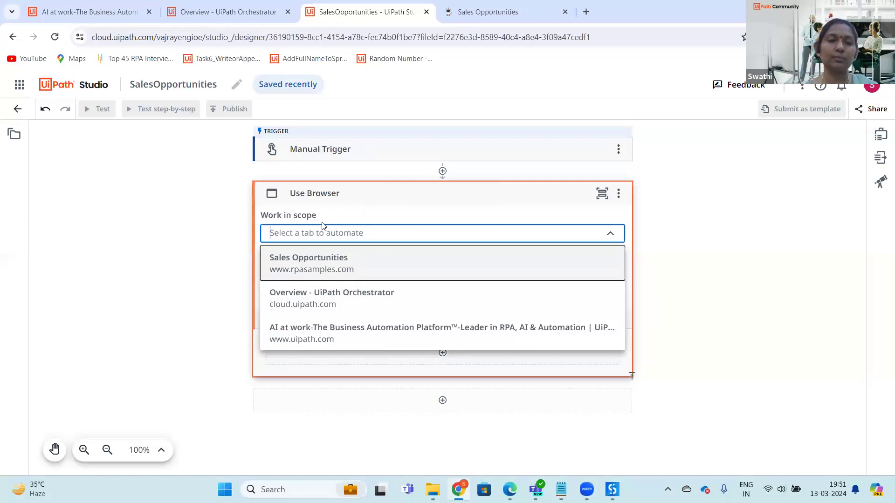
pyautogui.click(321, 265)
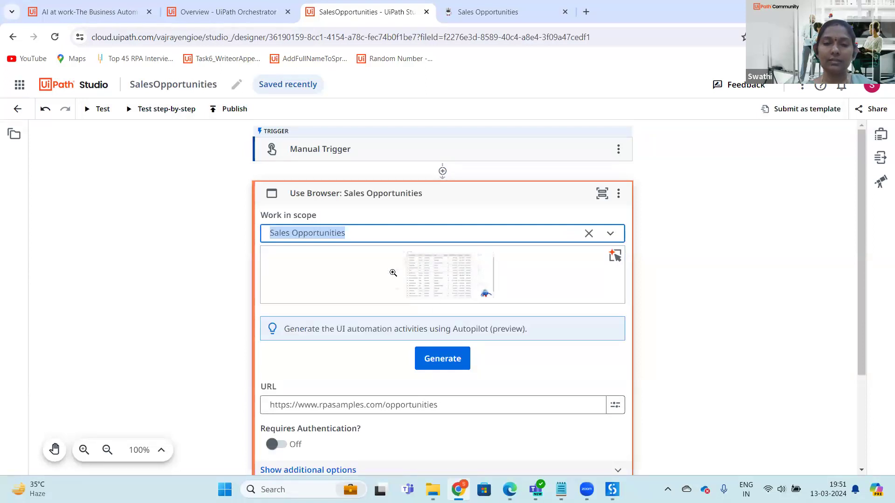
# - Try to find an "Extract table data" activity to add inside the Use Browser scope
pyautogui.moveTo(856, 295); pyautogui.dragTo(865, 342)
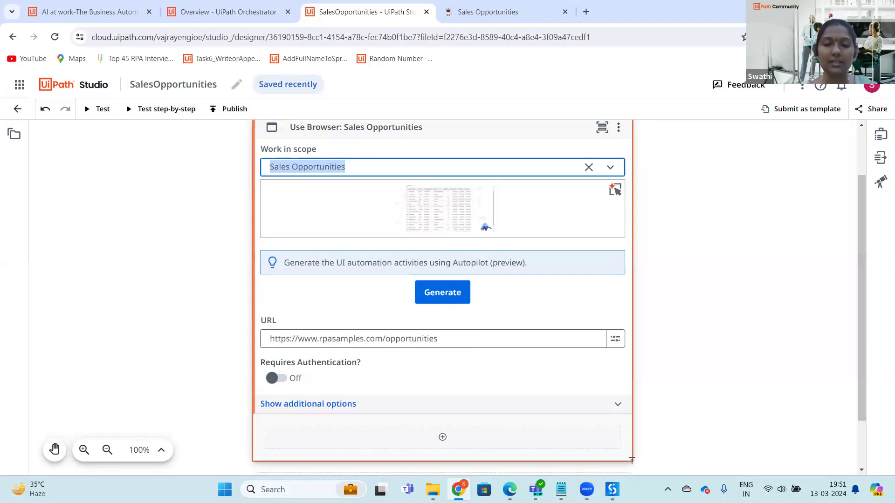
pyautogui.click(442, 437)
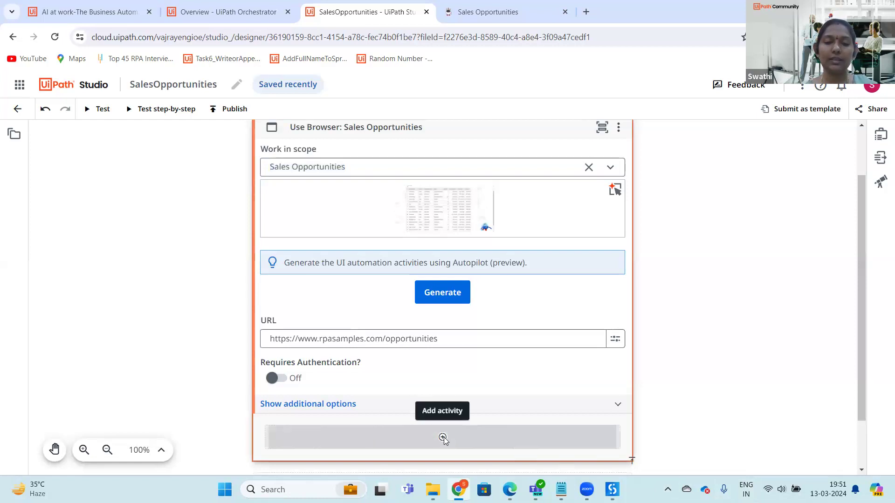
pyautogui.write('Extar')
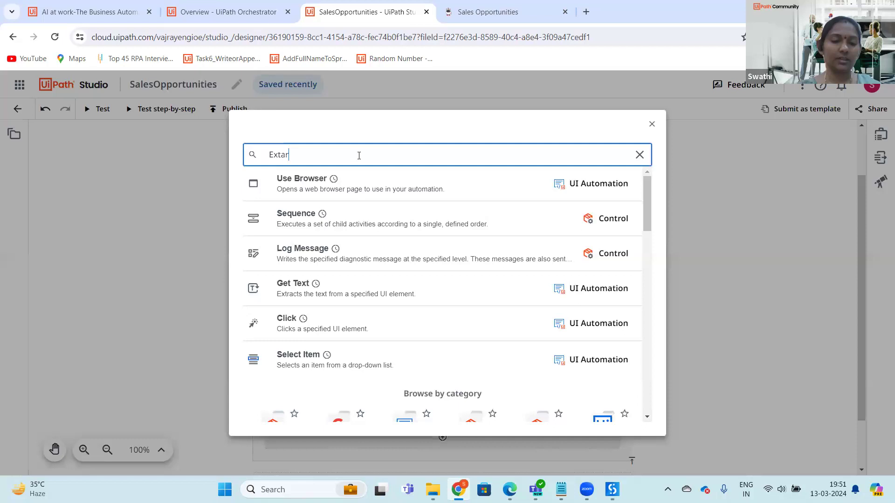
pyautogui.press('BackSpace')
pyautogui.press('BackSpace')
pyautogui.write('ract table d')
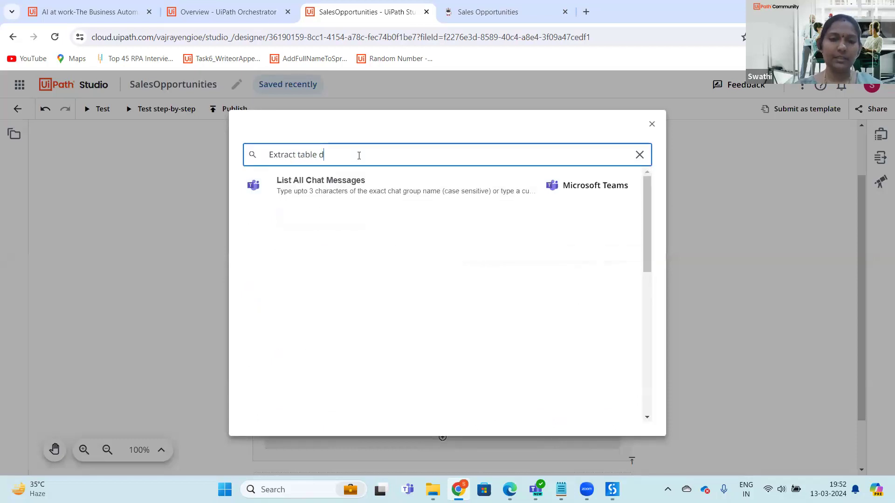
pyautogui.write('ata')
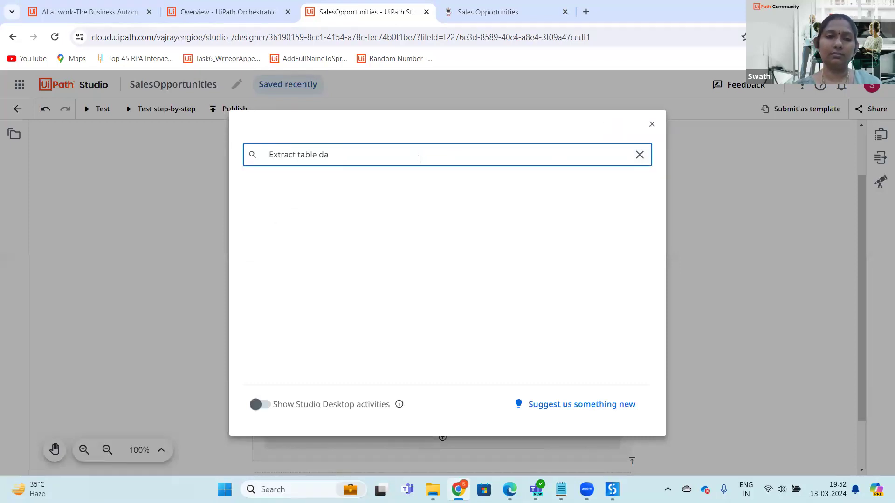
pyautogui.press('BackSpace')
pyautogui.press('BackSpace')
pyautogui.press('BackSpace')
pyautogui.press('BackSpace')
pyautogui.press('BackSpace')
pyautogui.press('BackSpace')
pyautogui.press('BackSpace')
pyautogui.press('BackSpace')
pyautogui.press('BackSpace')
pyautogui.press('BackSpace')
pyautogui.press('BackSpace')
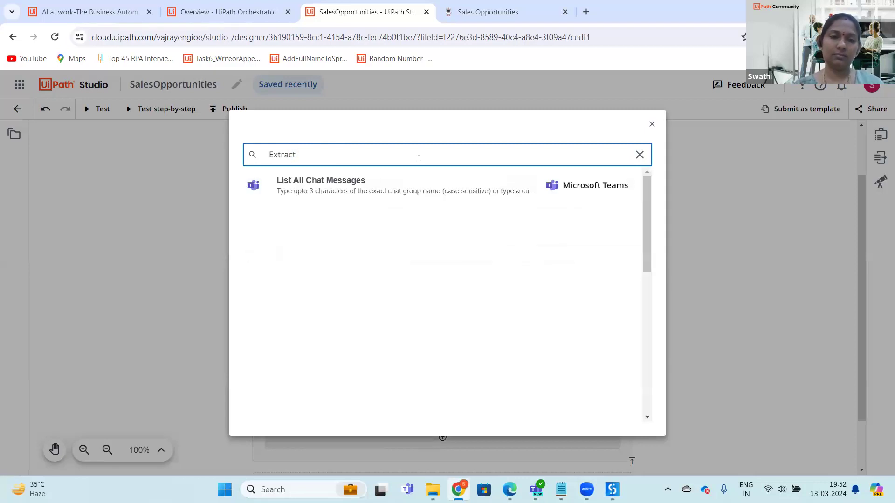
pyautogui.click(651, 124)
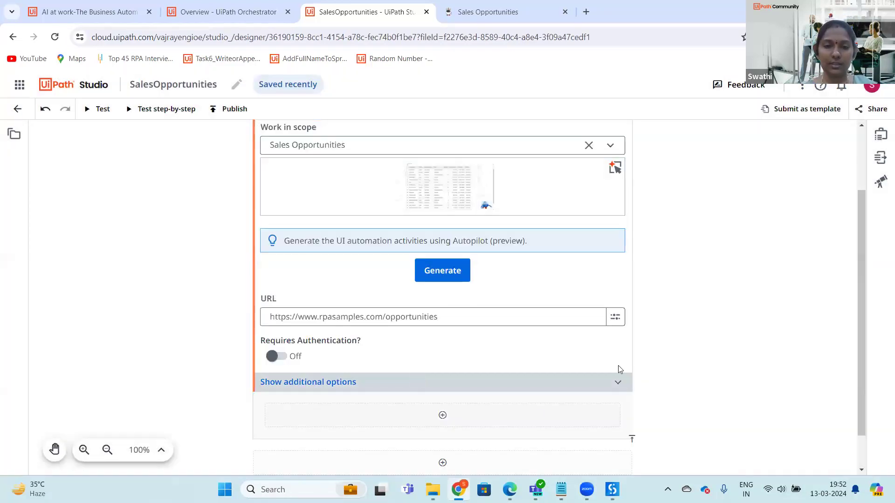
pyautogui.click(443, 416)
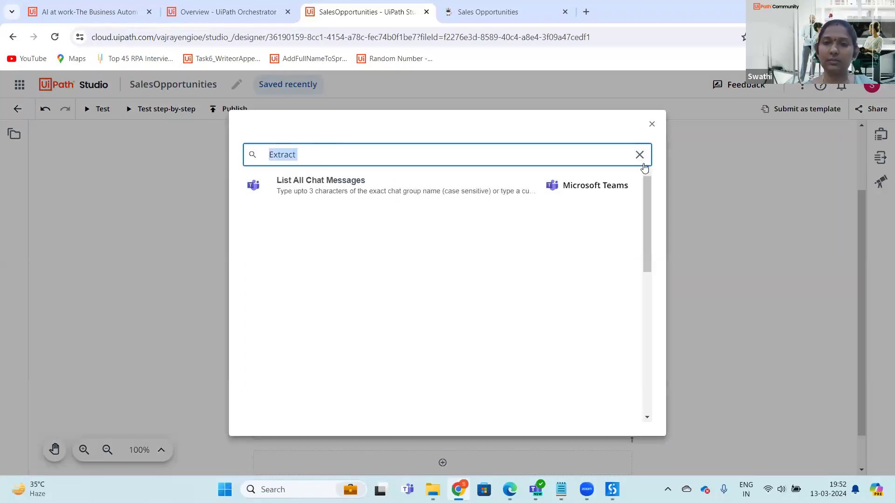
pyautogui.click(641, 156)
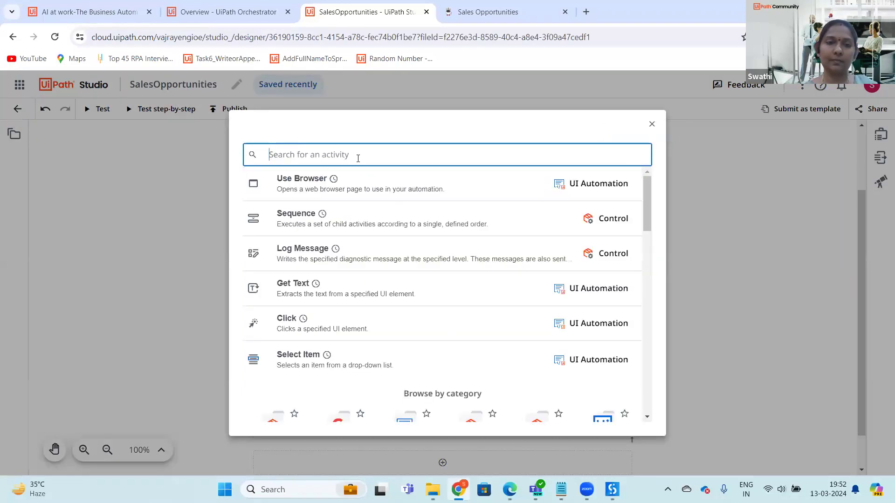
pyautogui.write('Extract')
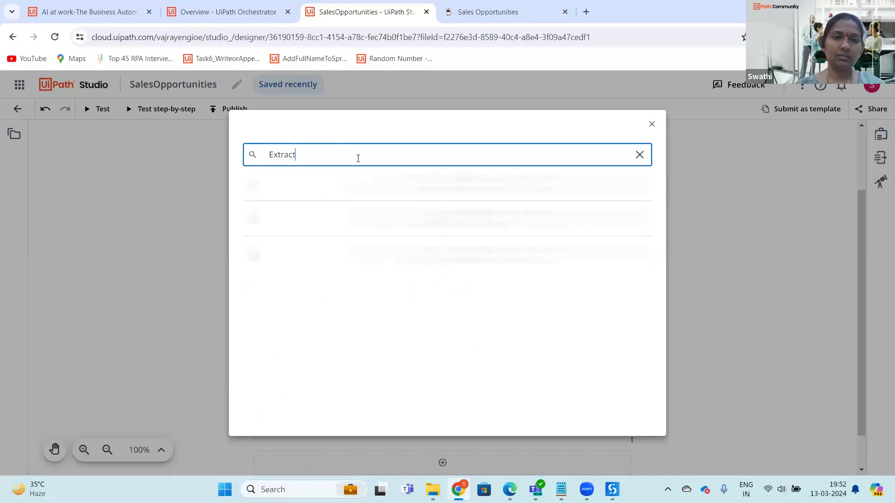
pyautogui.click(639, 154)
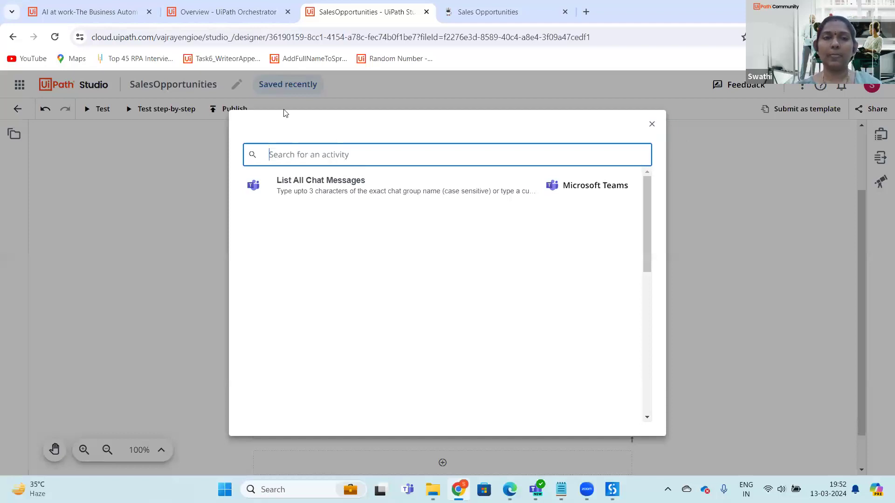
pyautogui.click(652, 123)
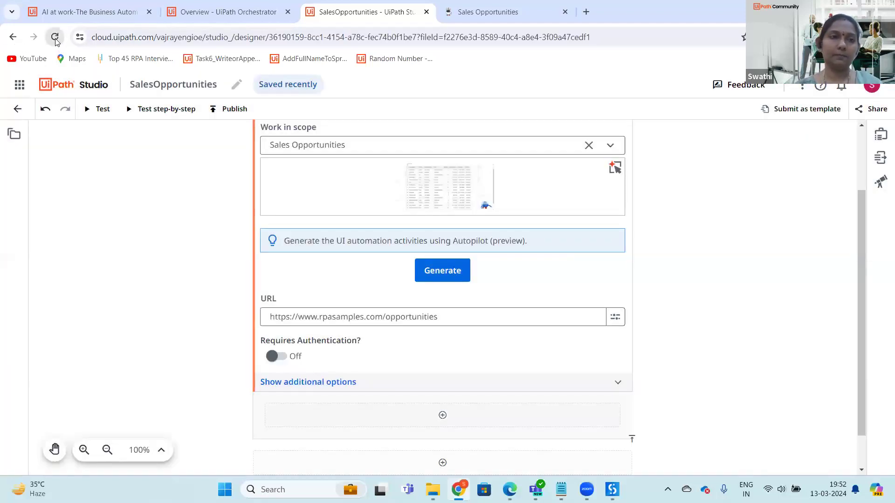
# - Reload the project page and add an Extract Table Data activity inside the Use Browser scope
pyautogui.click(55, 37)
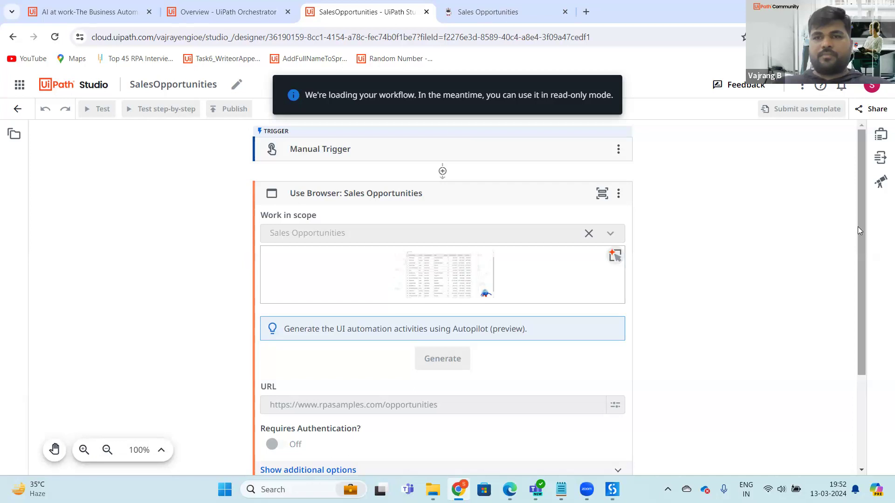
pyautogui.moveTo(859, 231); pyautogui.dragTo(856, 335)
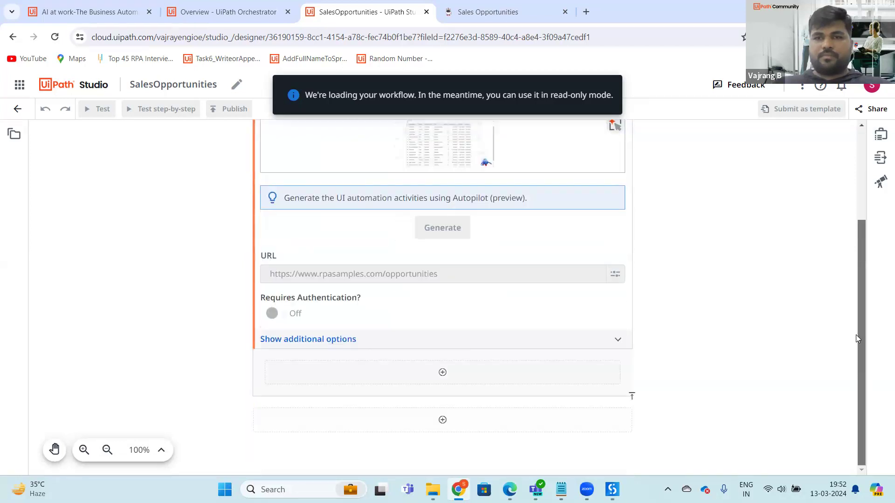
pyautogui.click(443, 373)
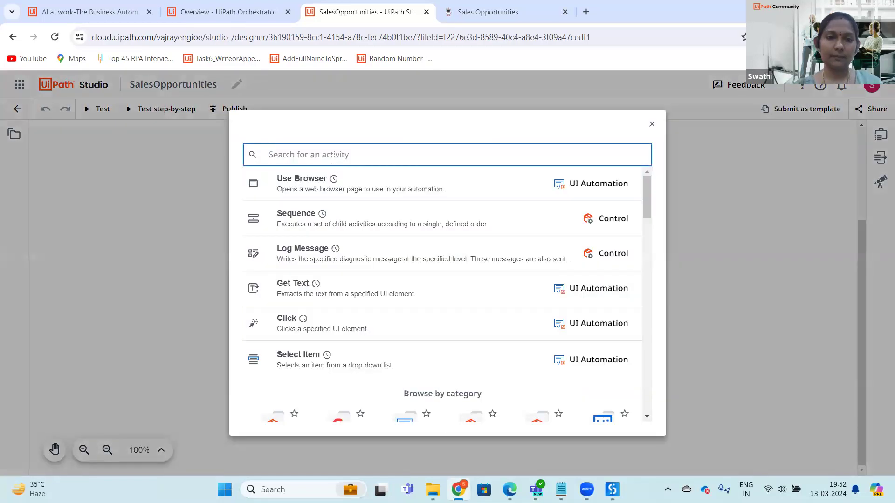
pyautogui.write('extract')
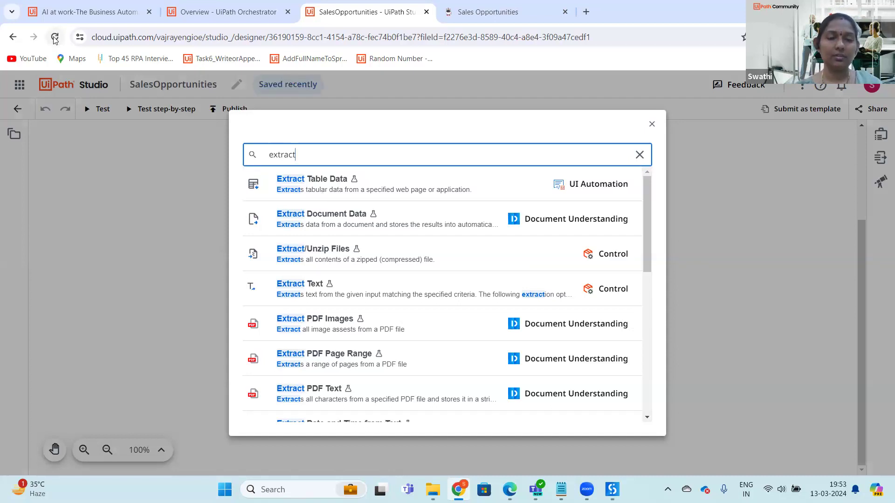
pyautogui.click(362, 180)
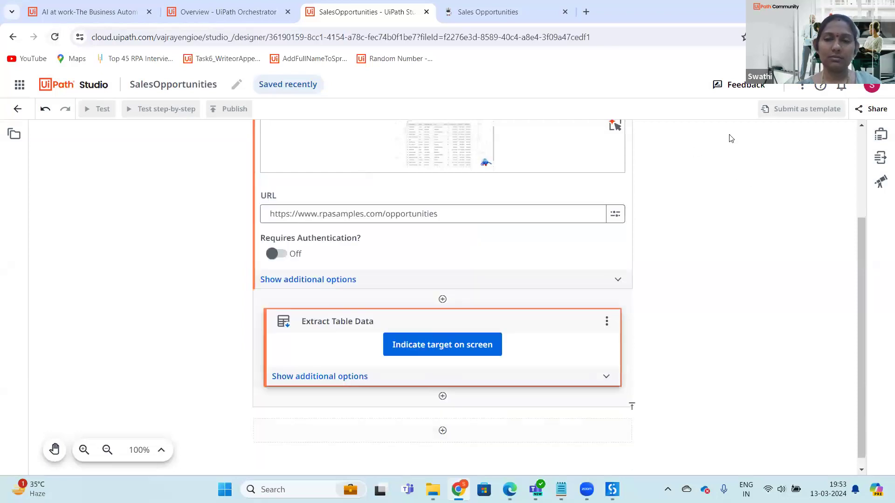
# - Indicate the Sales Opportunities table as the extraction target and extract all of its columns
pyautogui.moveTo(858, 273); pyautogui.dragTo(860, 325)
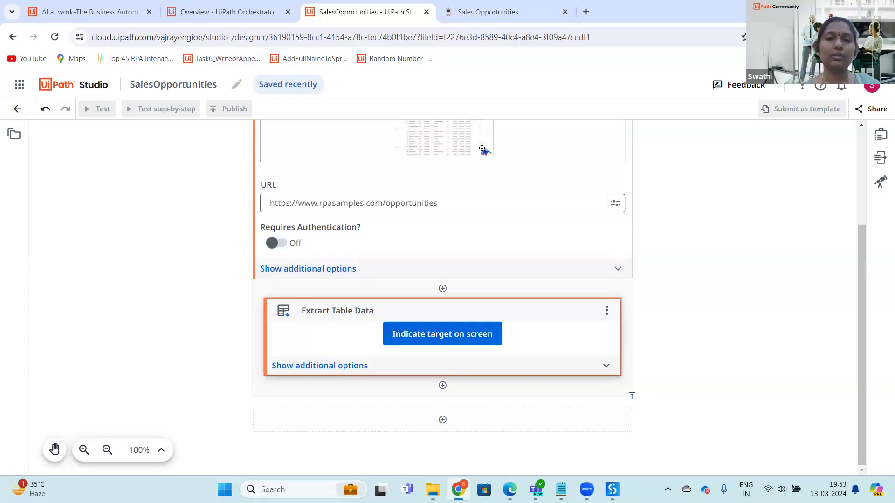
pyautogui.click(438, 336)
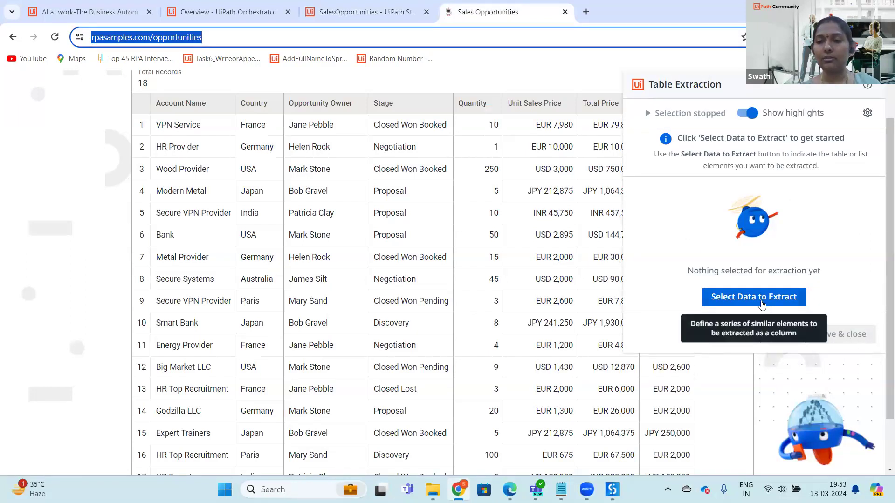
pyautogui.click(761, 304)
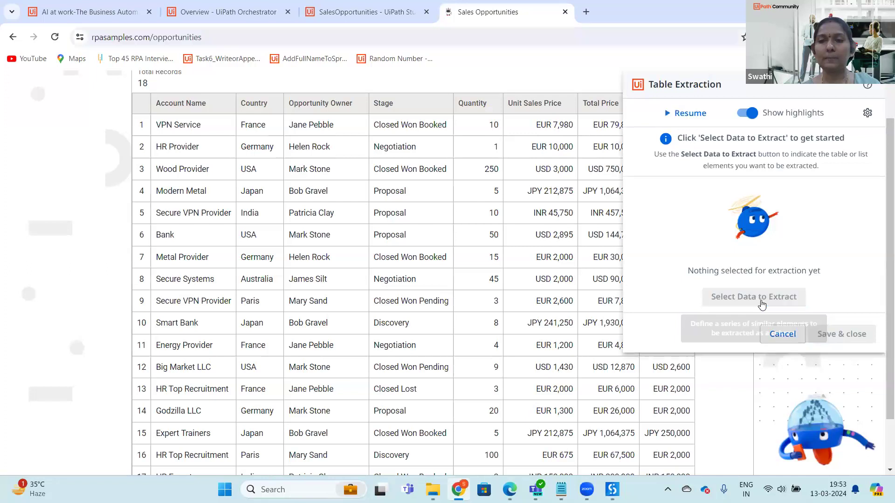
pyautogui.click(146, 110)
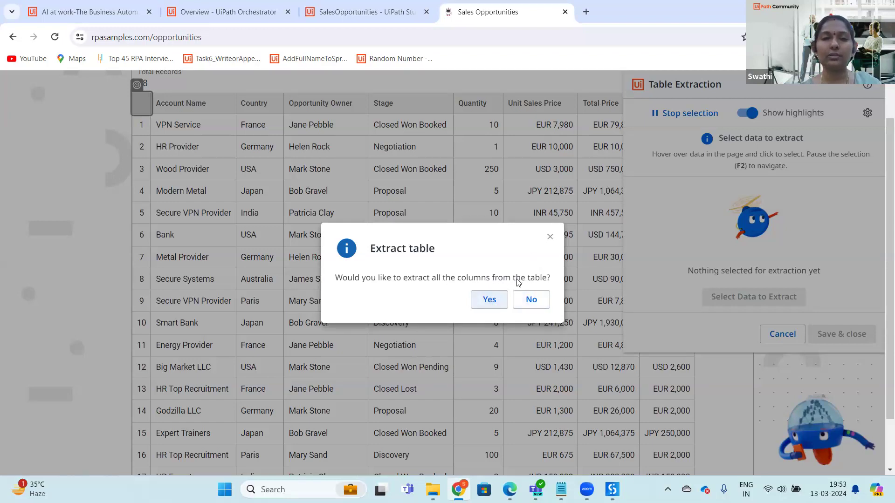
pyautogui.click(488, 299)
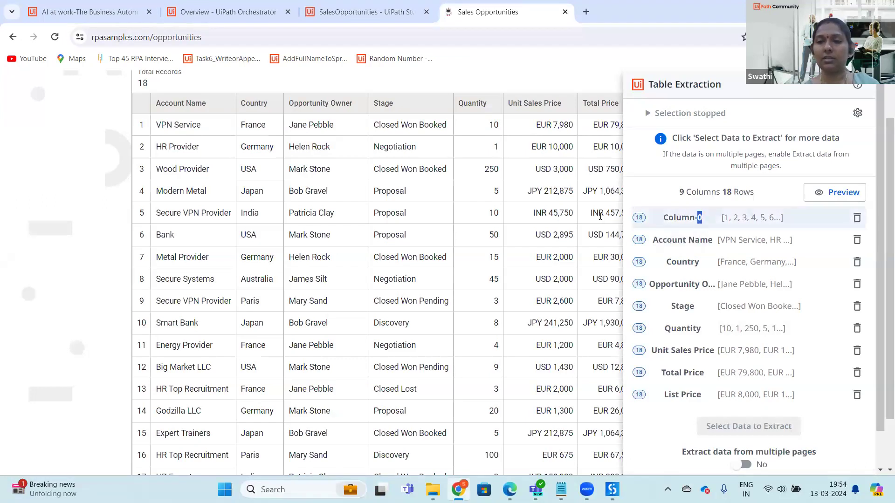
# - Rename the extracted row-number column Column-0 as Sno
pyautogui.click(700, 217)
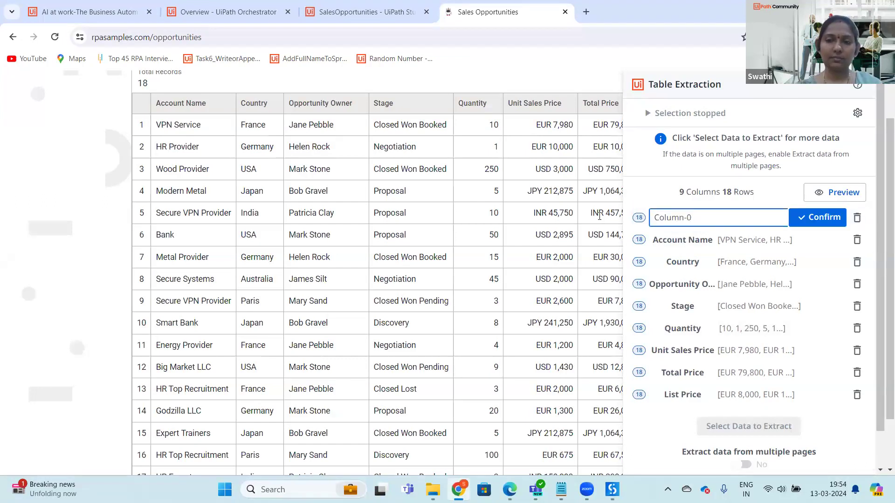
pyautogui.press('BackSpace')
pyautogui.press('BackSpace')
pyautogui.press('BackSpace')
pyautogui.press('BackSpace')
pyautogui.press('BackSpace')
pyautogui.press('BackSpace')
pyautogui.press('BackSpace')
pyautogui.write('Sno')
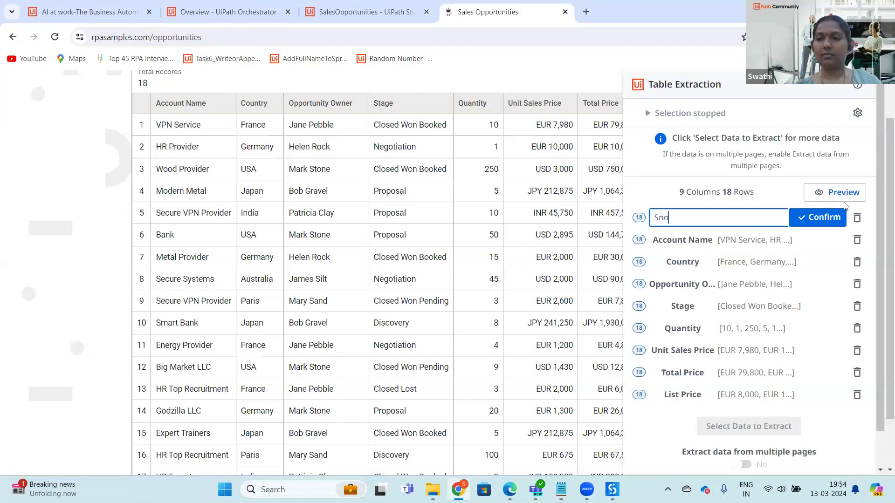
pyautogui.click(814, 217)
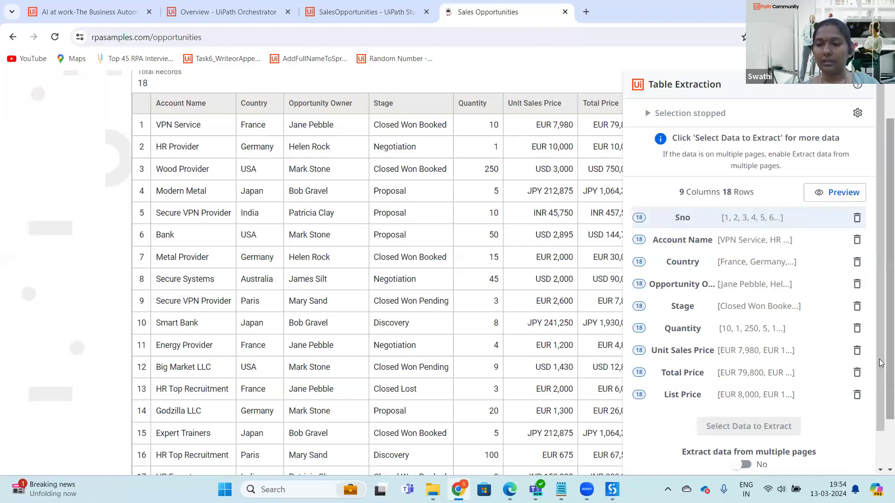
# - Save the table extraction with multi-page extraction left off and return to the workflow
pyautogui.scroll(-1, 882, 401)
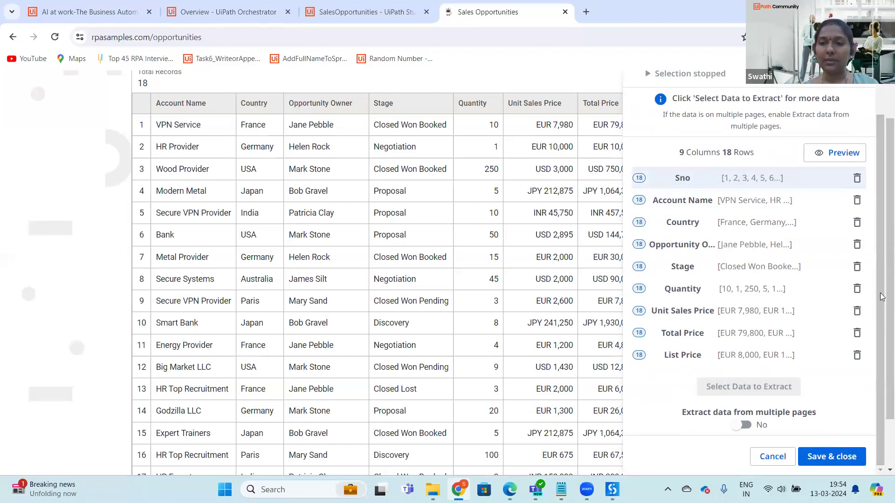
pyautogui.scroll(-1, 882, 391)
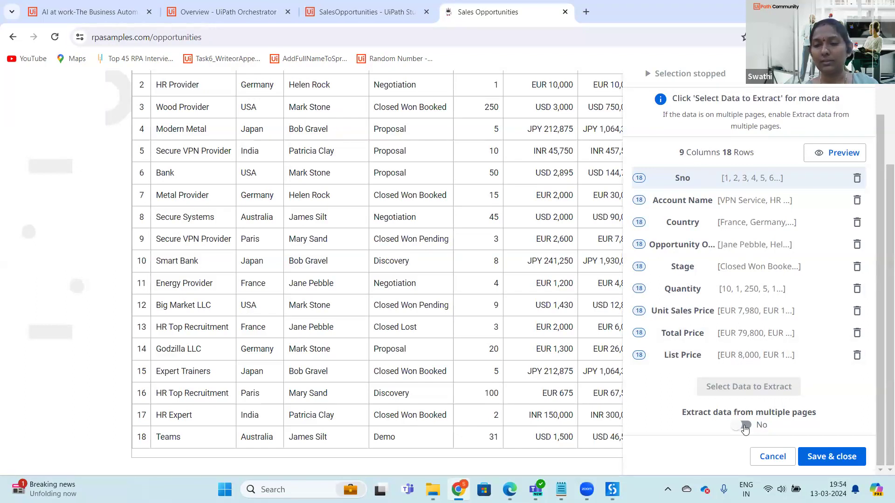
pyautogui.click(852, 466)
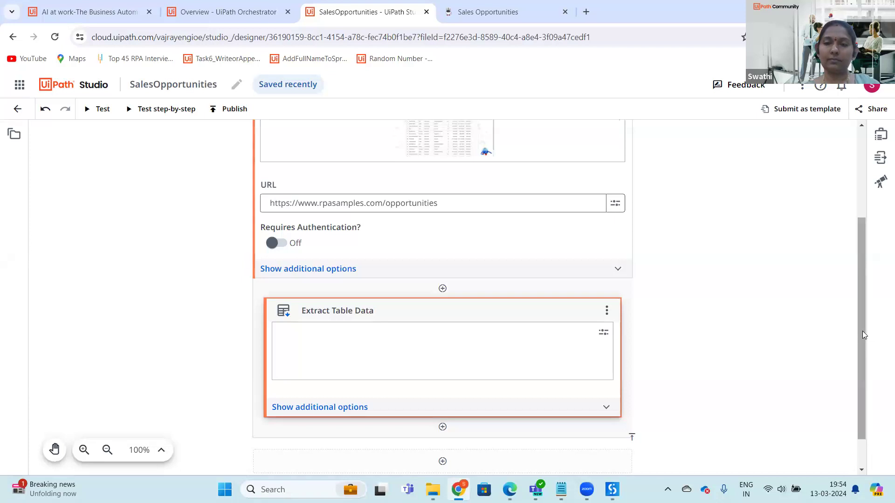
# - Examine the additional options of Extract Table Data, including the destination data table under Others
pyautogui.moveTo(861, 330); pyautogui.dragTo(859, 373)
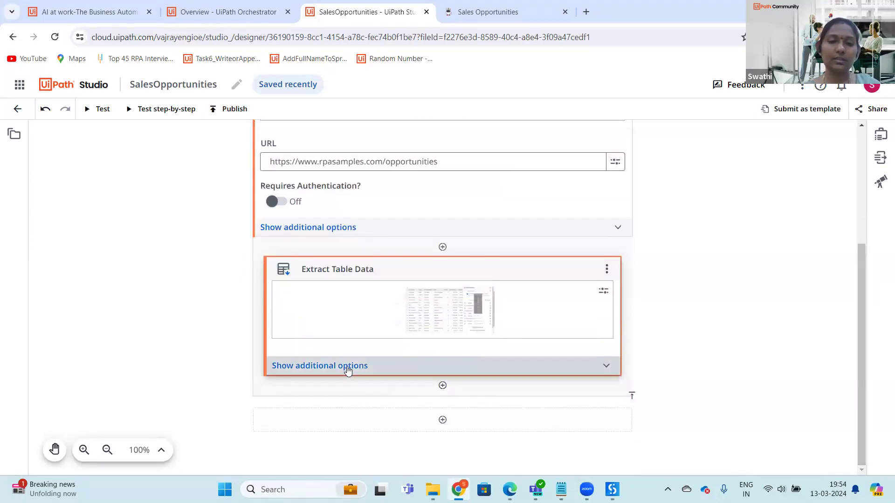
pyautogui.click(345, 366)
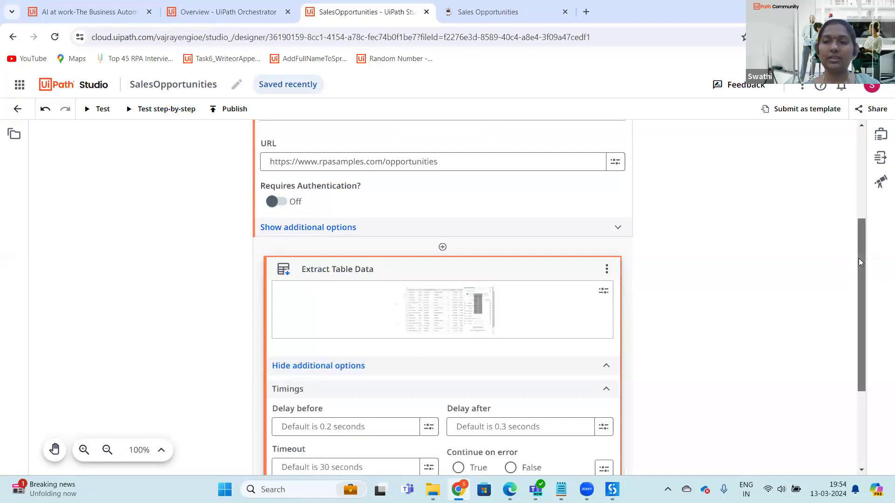
pyautogui.moveTo(858, 259); pyautogui.dragTo(854, 357)
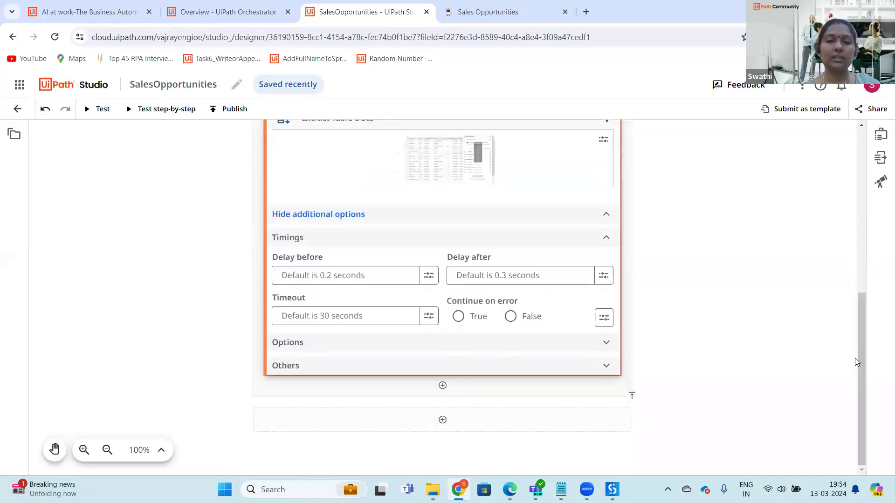
pyautogui.click(315, 366)
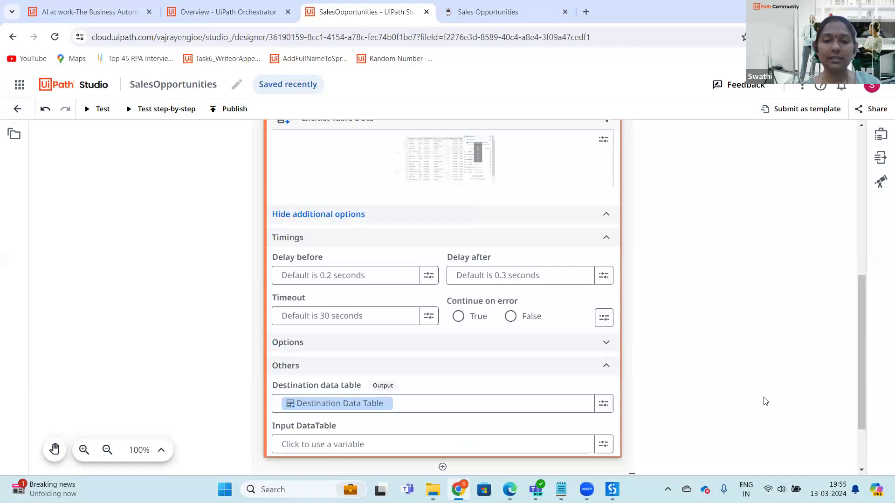
# - Add a Filter Data Table activity below Extract Table Data inside the Use Browser scope
pyautogui.moveTo(859, 399); pyautogui.dragTo(867, 461)
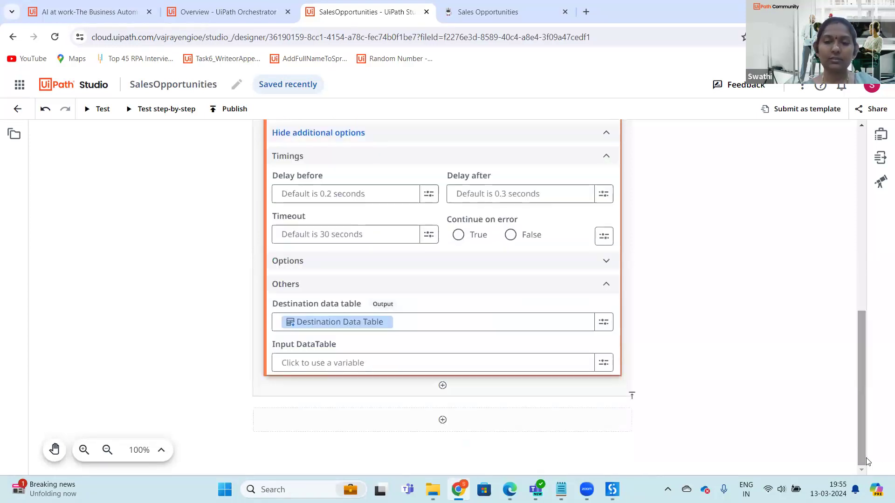
pyautogui.click(443, 388)
pyautogui.write('Filter ')
pyautogui.write('daya')
pyautogui.press('BackSpace')
pyautogui.press('BackSpace')
pyautogui.write('ta')
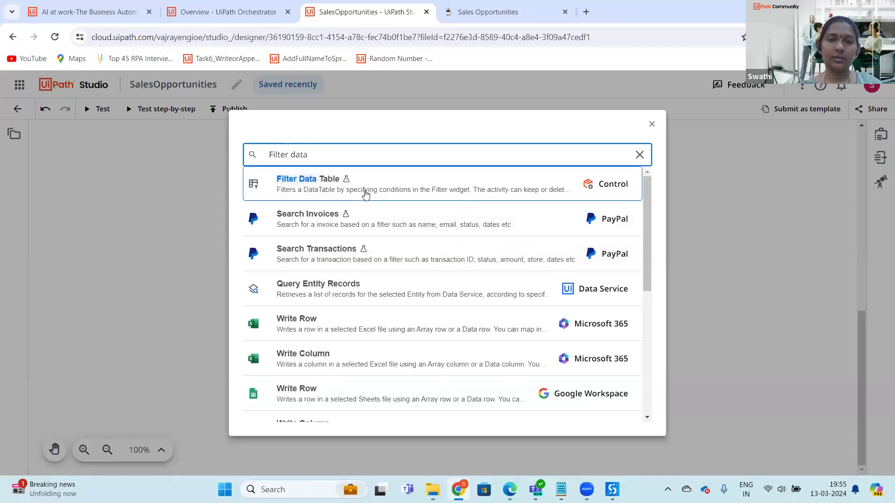
pyautogui.click(365, 194)
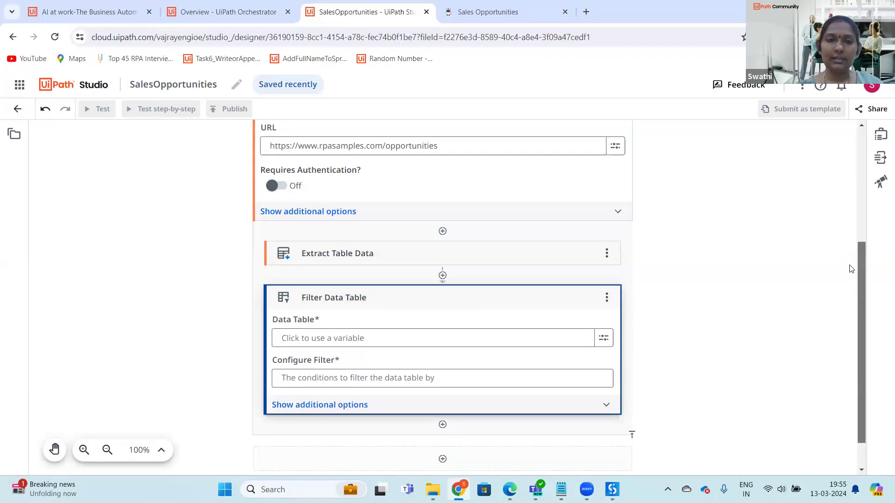
# - Set the Filter Data Table's input to the Destination data table from Extract Table Data
pyautogui.scroll(2, 835, 239)
pyautogui.scroll(4, 835, 239)
pyautogui.scroll(-5, 815, 209)
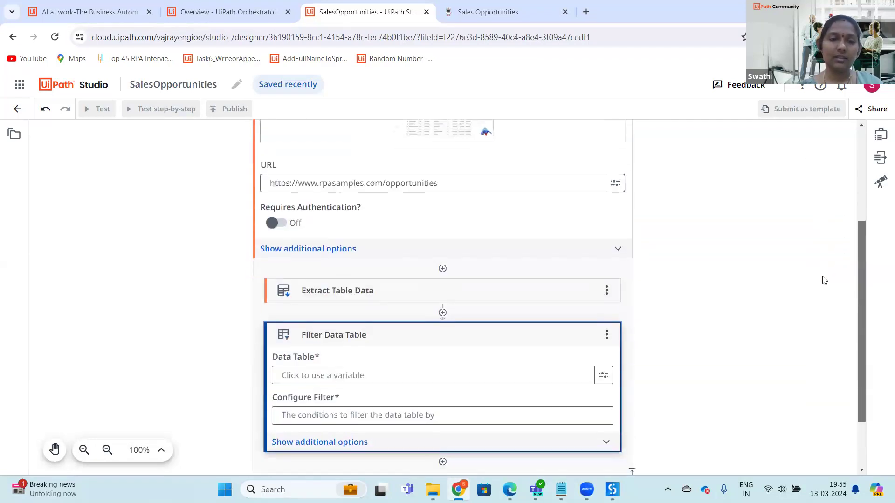
pyautogui.click(337, 290)
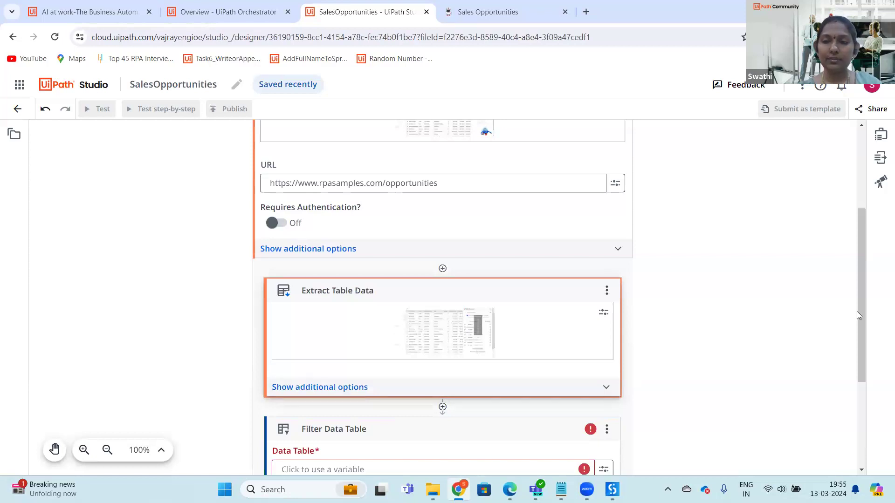
pyautogui.scroll(-2, 863, 358)
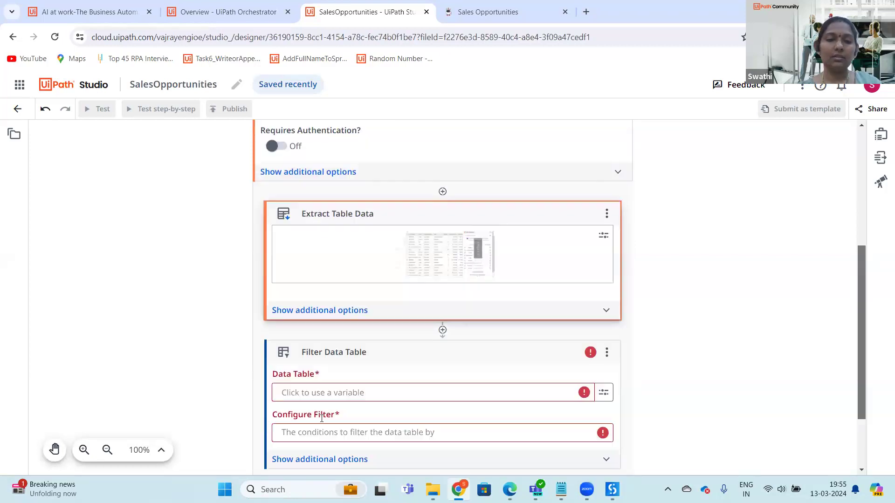
pyautogui.click(313, 388)
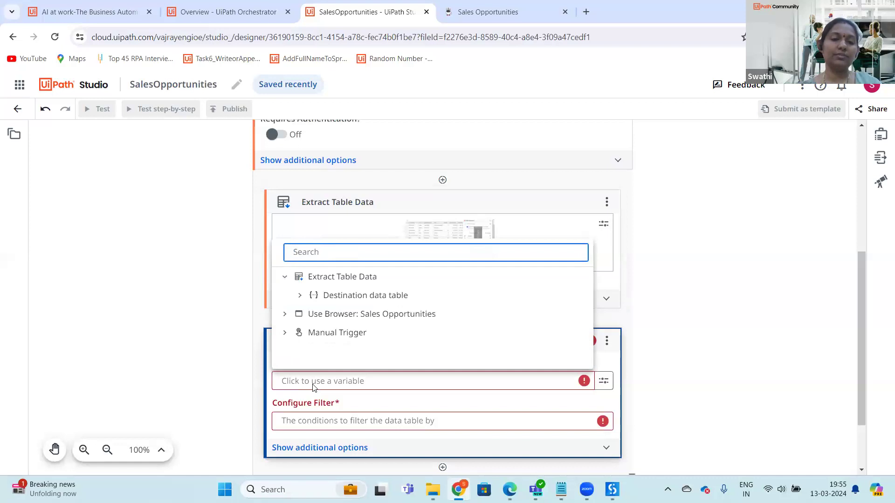
pyautogui.click(299, 296)
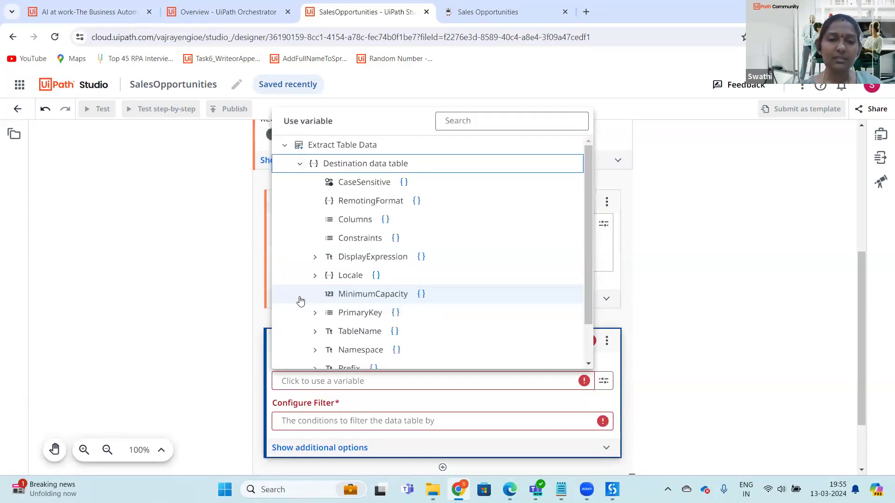
pyautogui.click(389, 164)
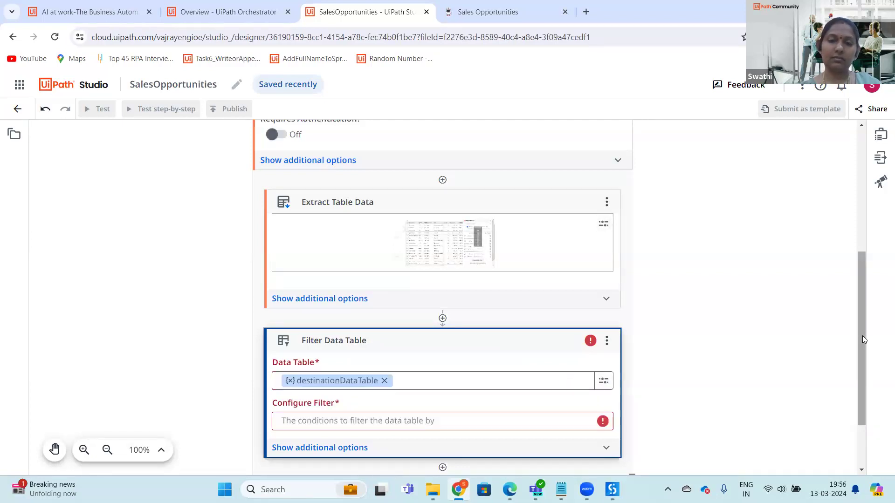
pyautogui.moveTo(862, 335); pyautogui.dragTo(859, 389)
pyautogui.click(354, 339)
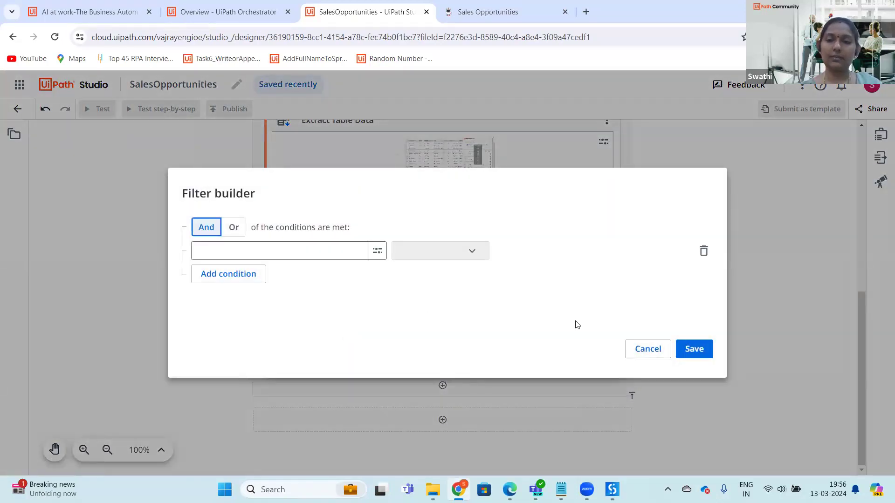
pyautogui.click(647, 350)
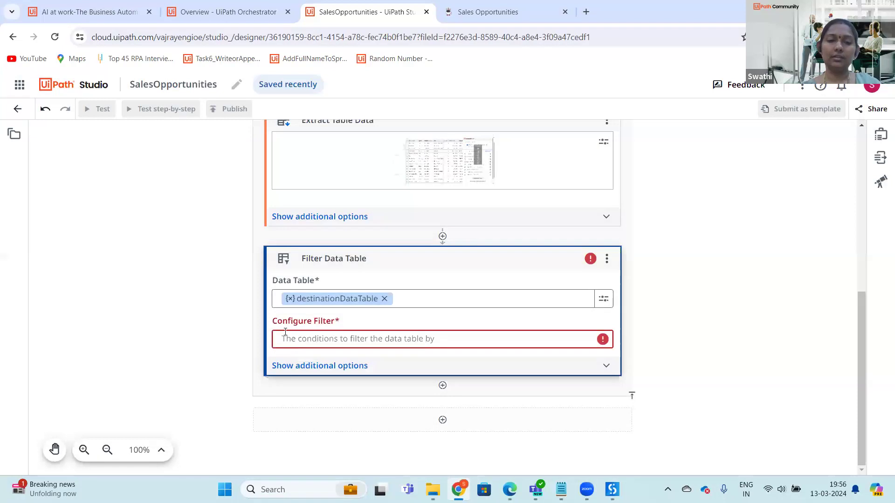
pyautogui.click(325, 341)
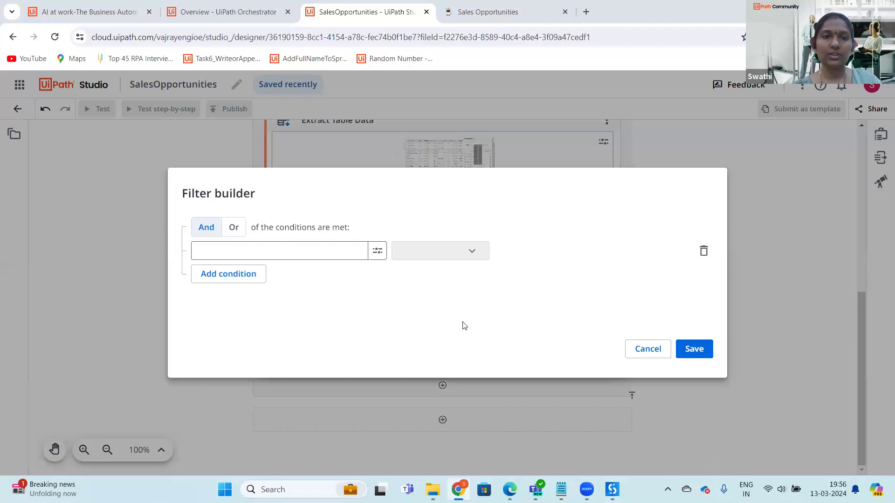
pyautogui.press('Escape')
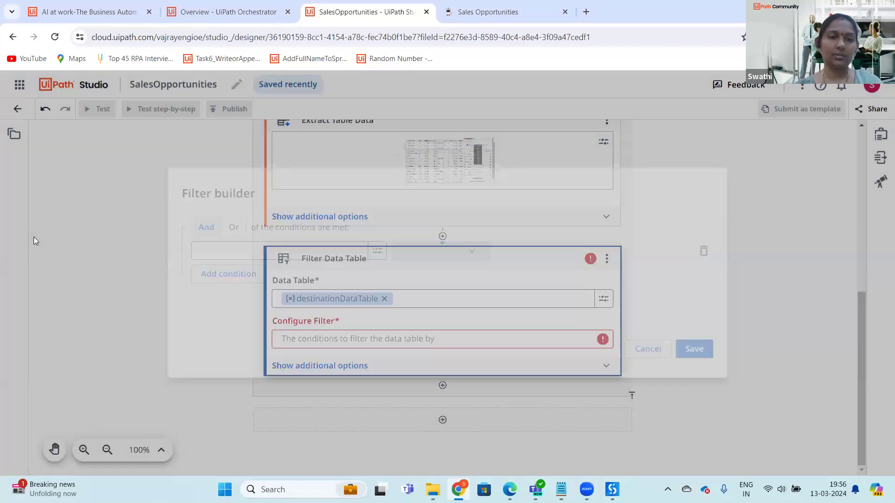
# - Examine the Opportunities report's columns and records on the Sales Opportunities page and return to the workflow
pyautogui.hotkey('ctrl', 'Tab')
pyautogui.scroll(3, 882, 191)
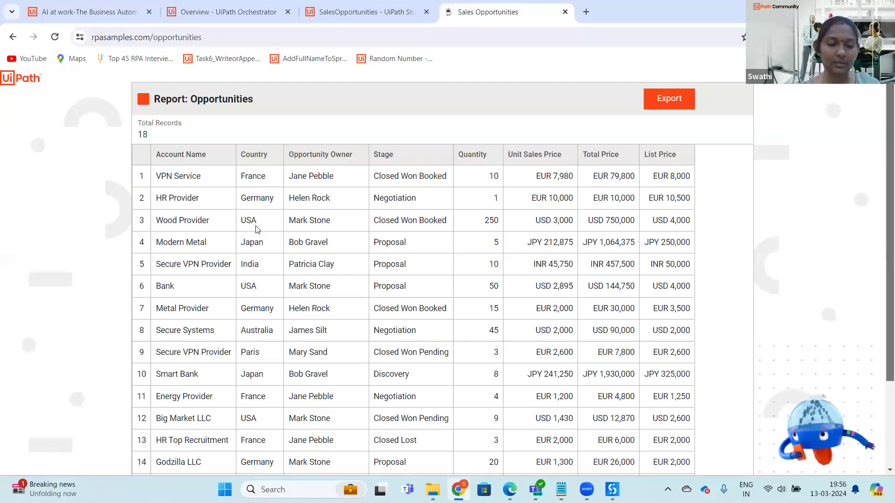
pyautogui.hotkey('ctrl', 'Tab')
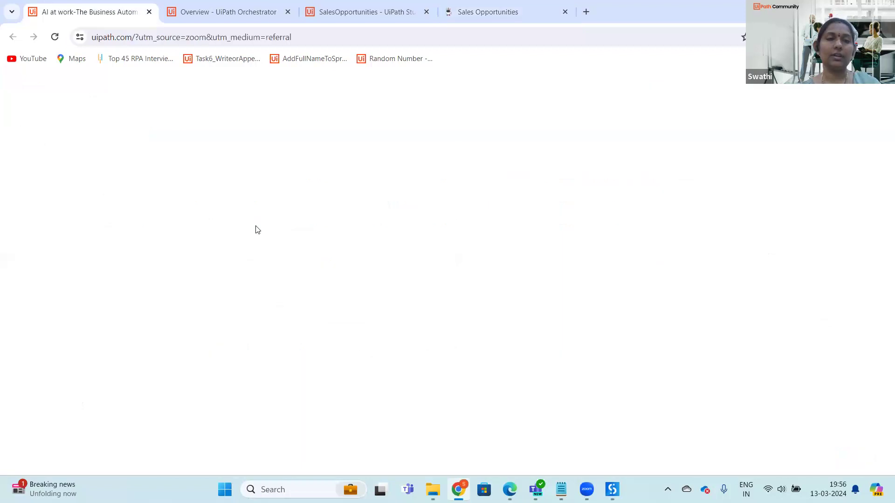
pyautogui.hotkey('ctrl', 'Tab')
pyautogui.hotkey('ctrl', 'Tab')
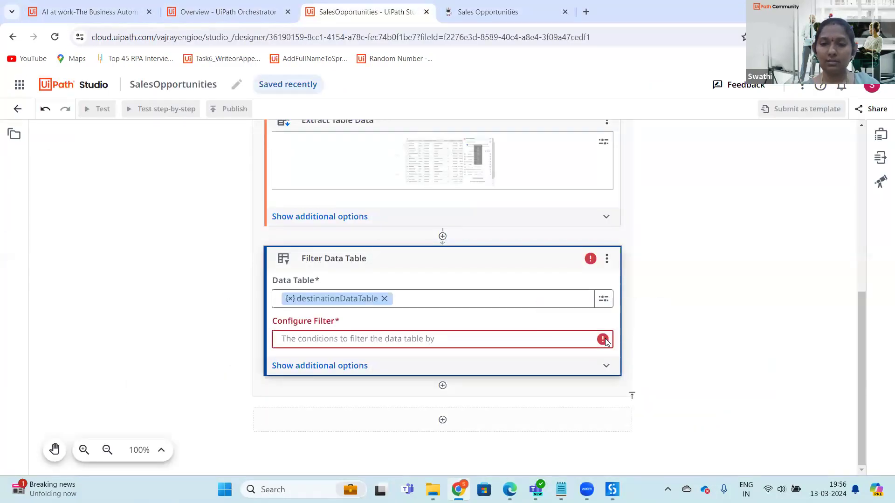
pyautogui.click(395, 343)
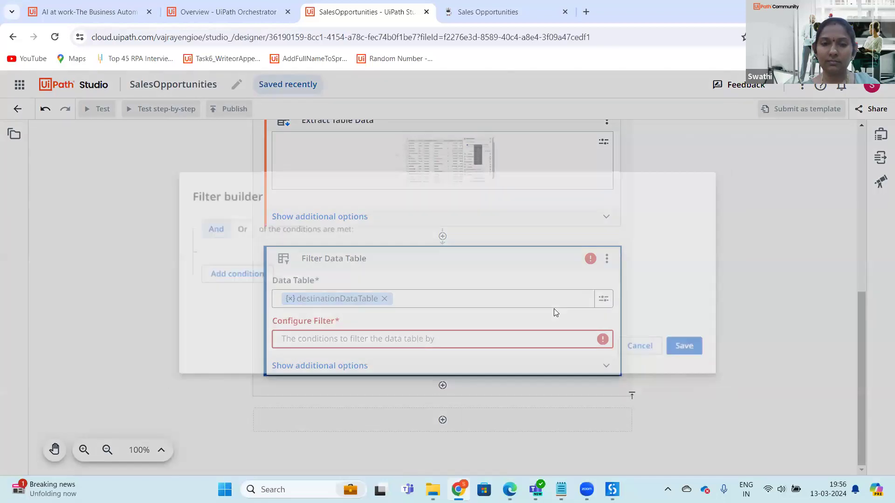
pyautogui.click(703, 251)
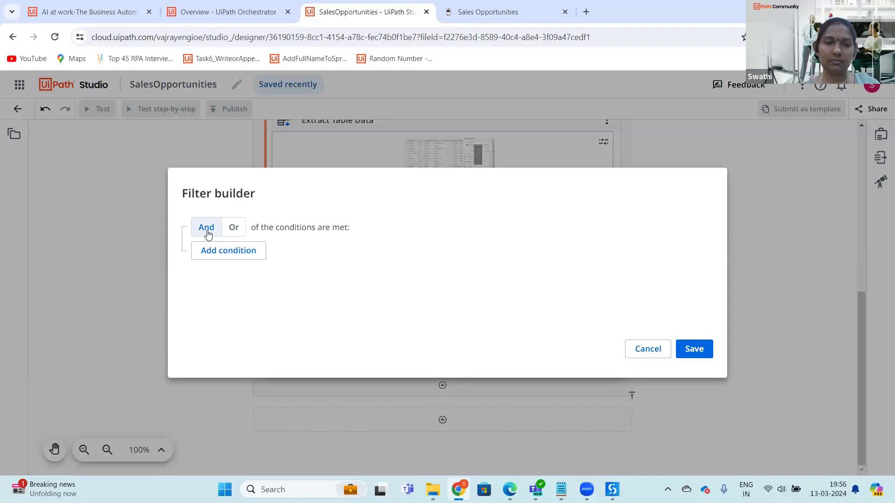
pyautogui.click(651, 350)
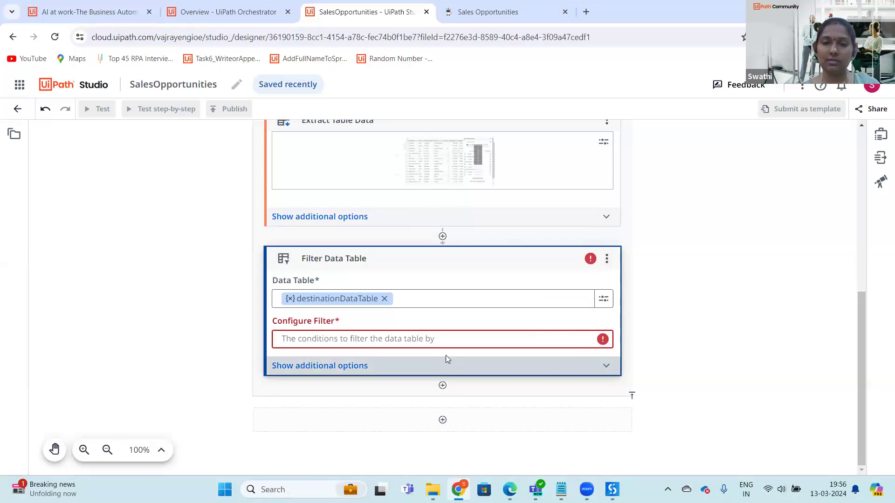
# - Set the Filter Data Table condition's left side to CountryColumn from the Destination data table's Columns in Extract Table Data
pyautogui.click(457, 344)
pyautogui.click(377, 251)
pyautogui.click(406, 271)
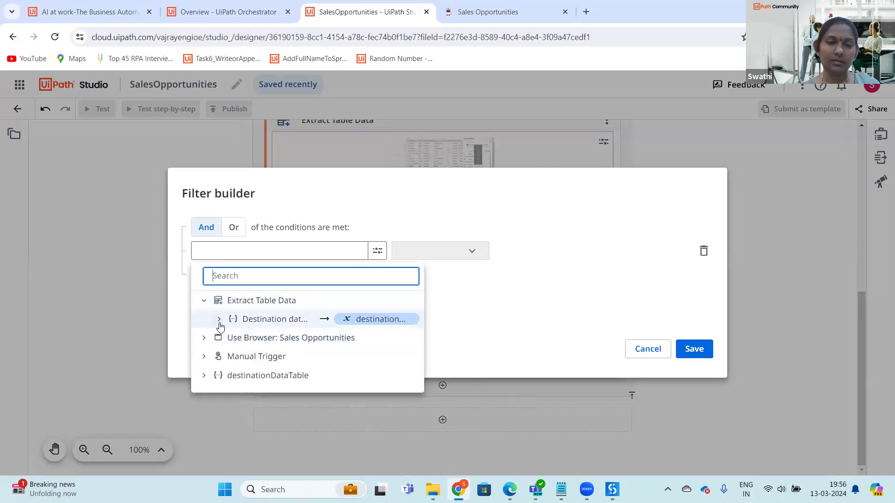
pyautogui.click(219, 320)
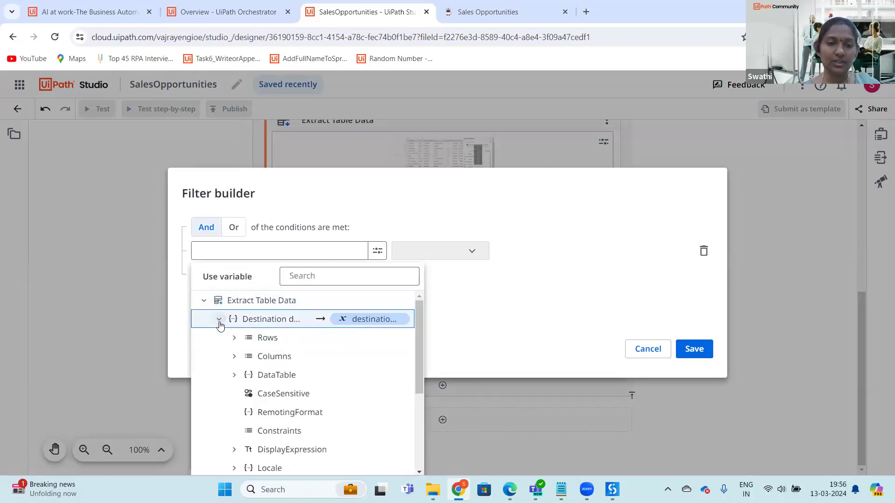
pyautogui.click(233, 357)
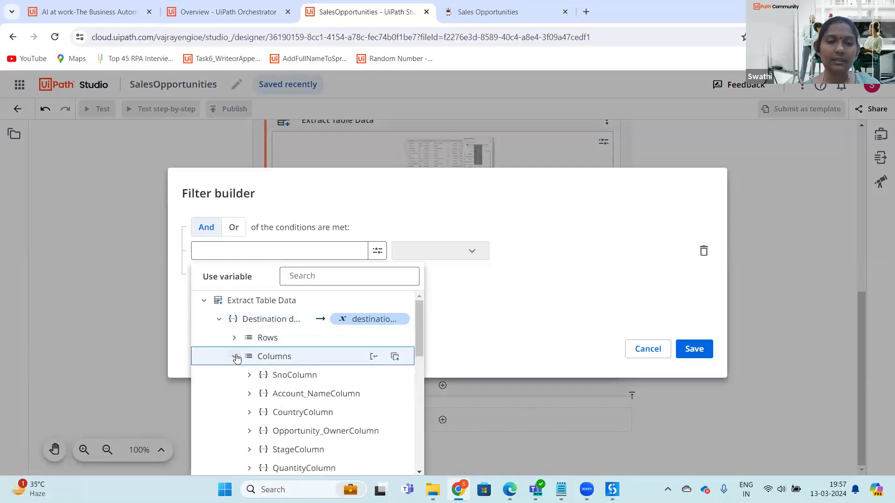
pyautogui.click(284, 413)
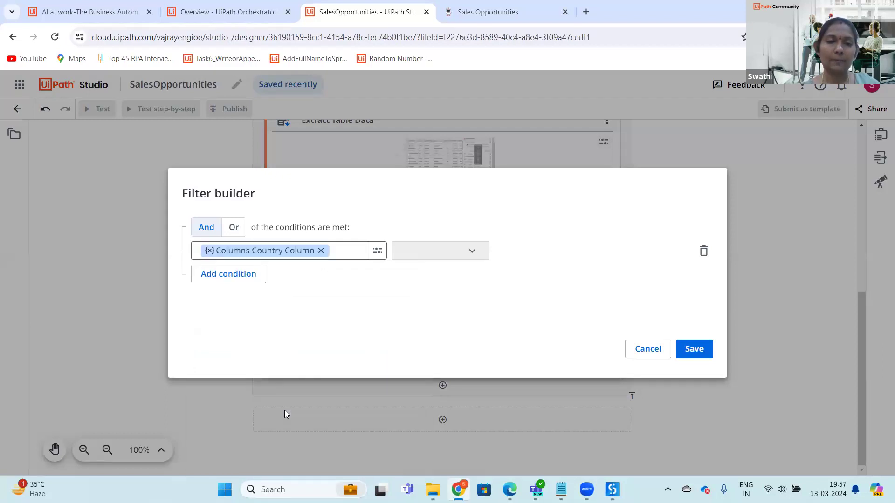
# - Complete the country condition with the = operator and the value India, and save the filter
pyautogui.click(472, 251)
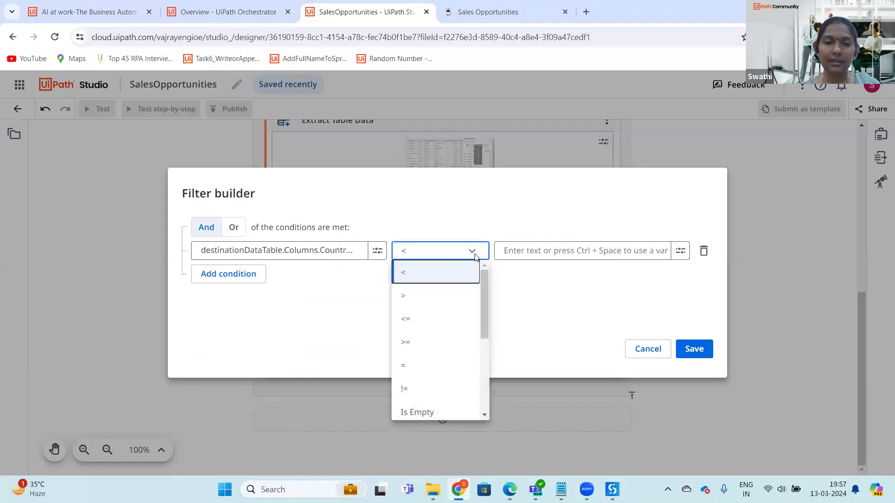
pyautogui.click(425, 369)
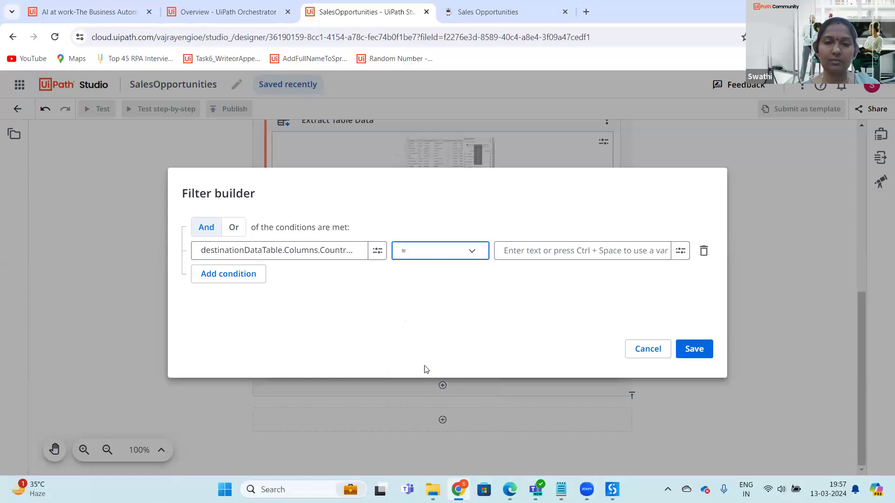
pyautogui.click(574, 253)
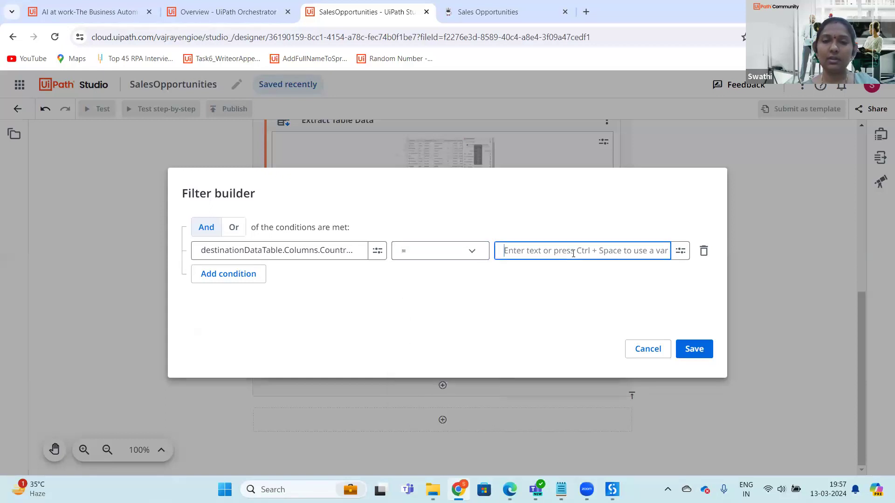
pyautogui.write('india')
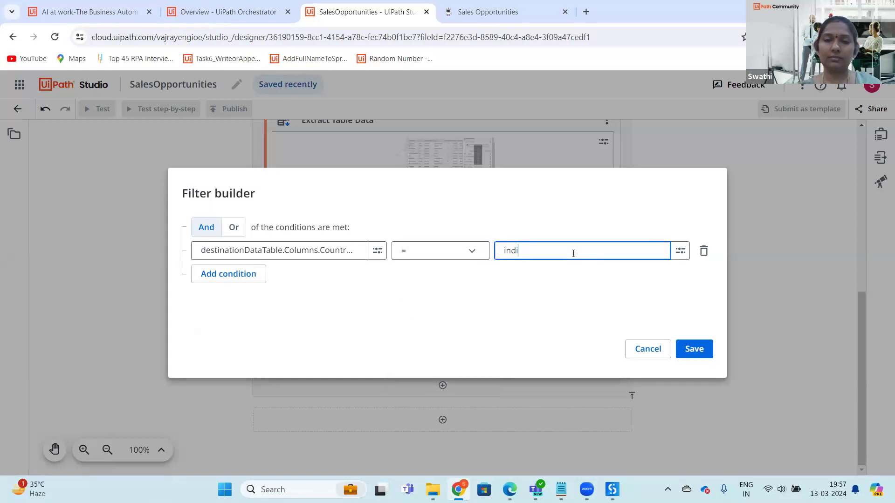
pyautogui.press('BackSpace')
pyautogui.press('BackSpace')
pyautogui.press('BackSpace')
pyautogui.press('BackSpace')
pyautogui.write('India')
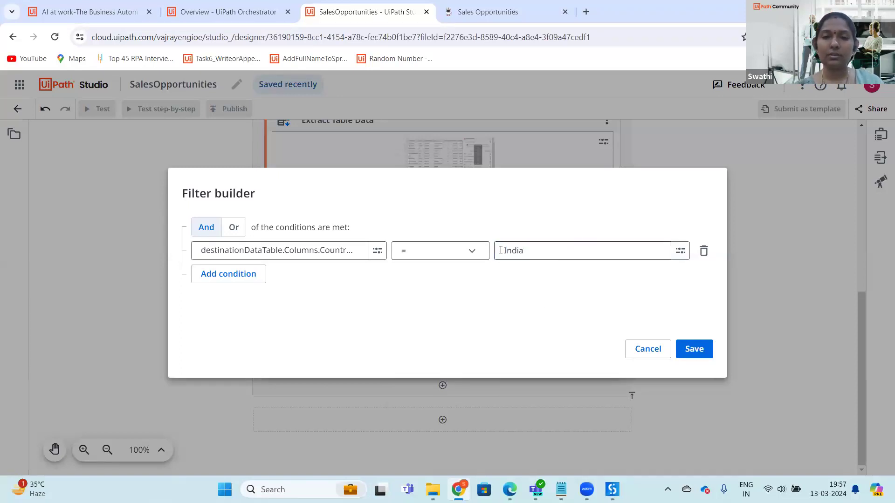
pyautogui.moveTo(555, 252); pyautogui.dragTo(494, 254)
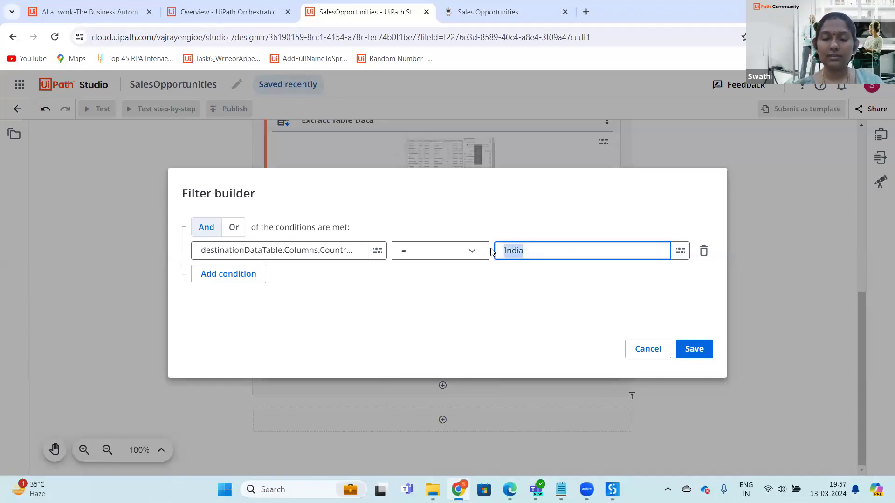
pyautogui.click(508, 300)
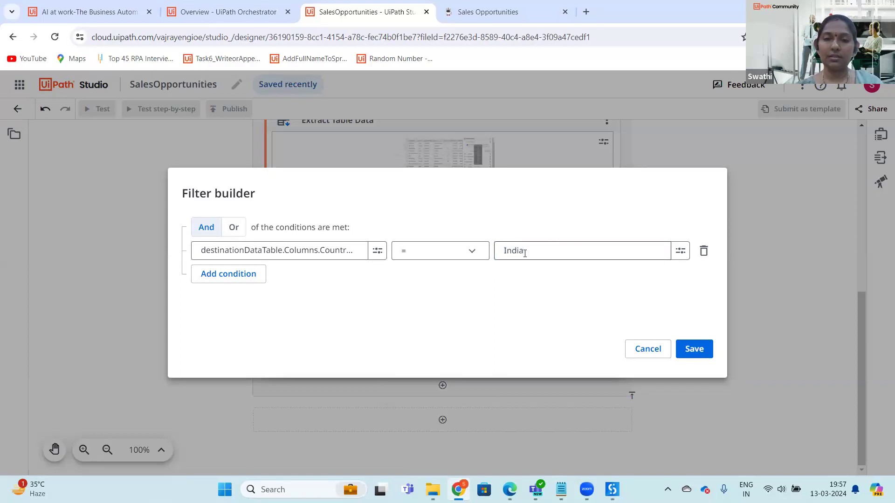
pyautogui.click(524, 253)
pyautogui.click(493, 303)
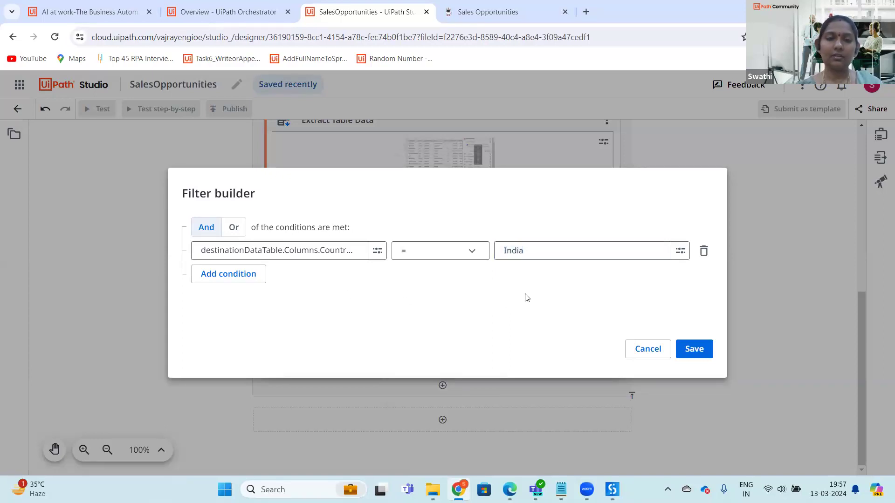
pyautogui.click(695, 351)
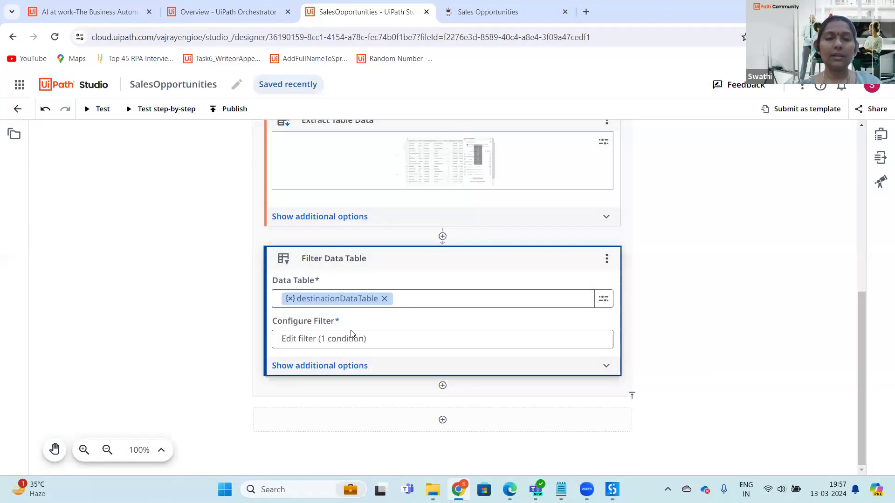
# - Set the Filter Data Table's Action to Keep matching elements only in its additional options
pyautogui.click(344, 365)
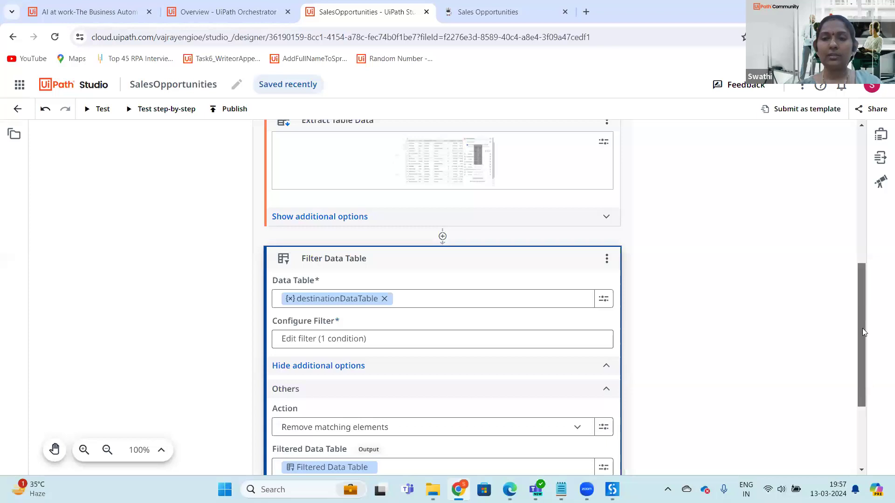
pyautogui.scroll(-3, 862, 317)
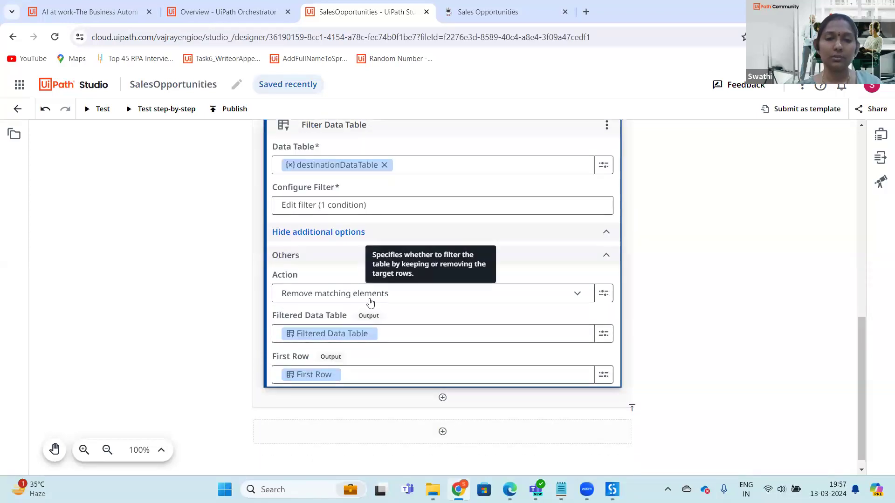
pyautogui.click(399, 296)
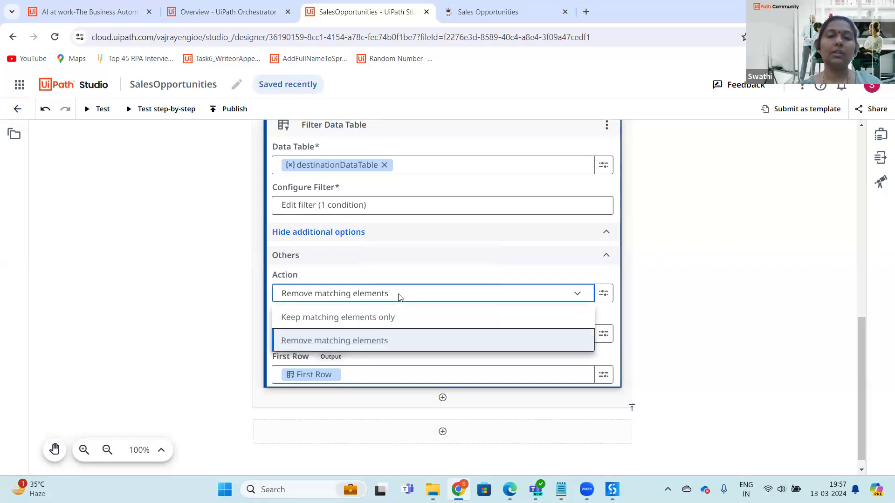
pyautogui.click(356, 319)
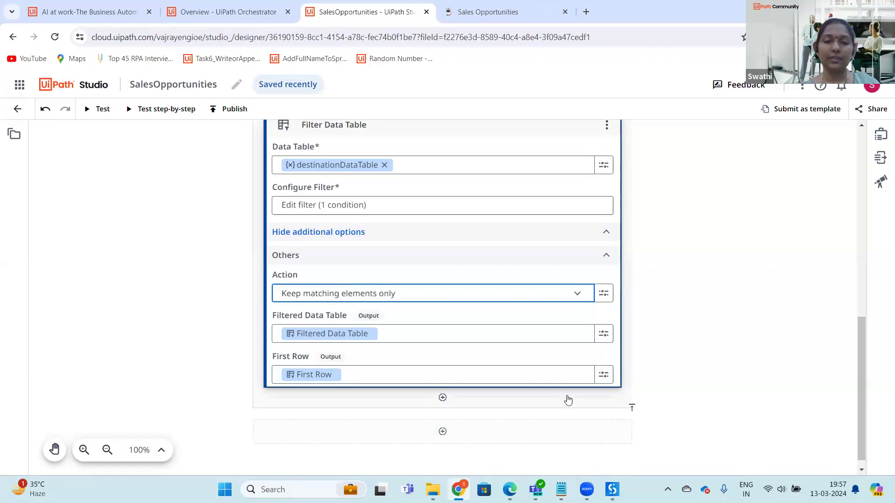
# - Add a Google Workspace Create Spreadsheet activity below Filter Data Table inside the Use Browser scope
pyautogui.click(447, 404)
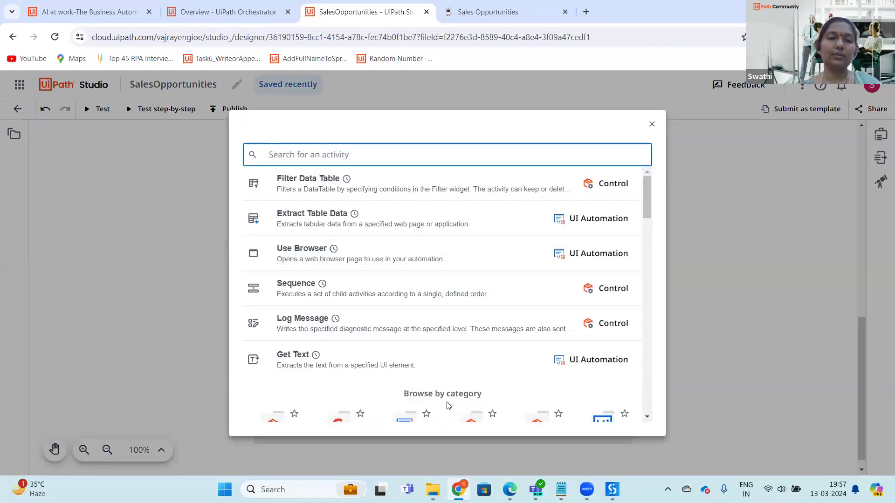
pyautogui.write('Create a')
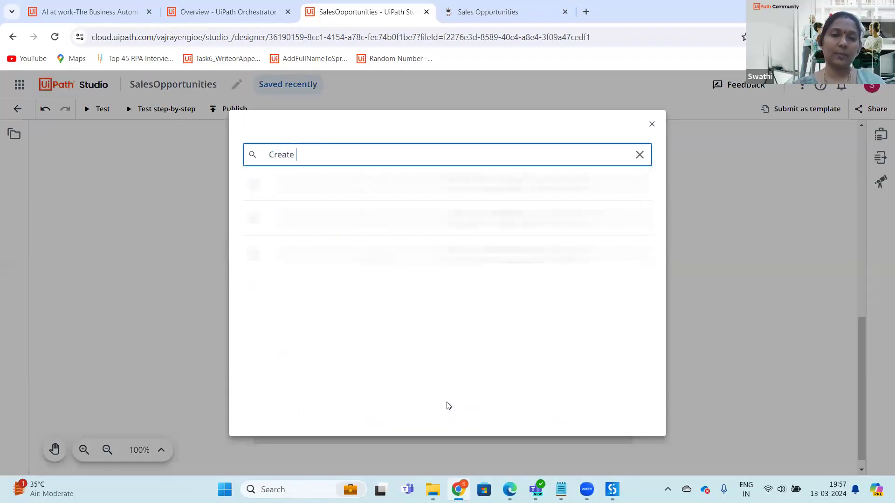
pyautogui.write('spre')
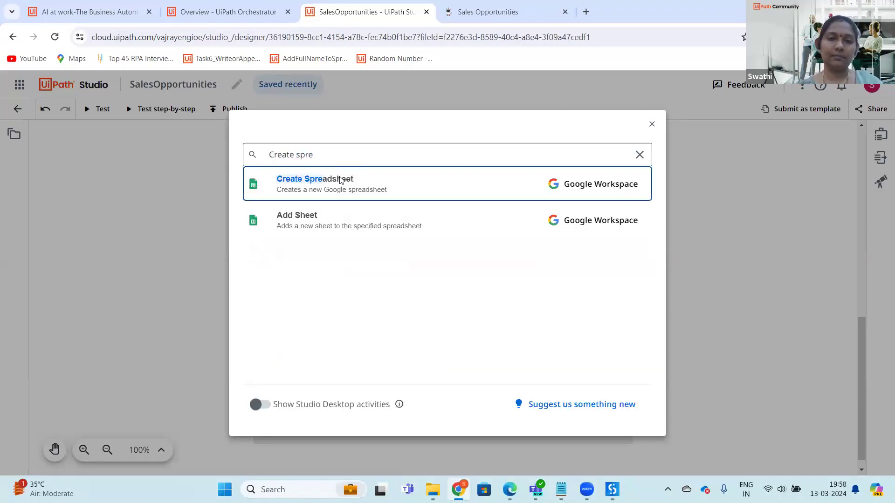
pyautogui.click(341, 181)
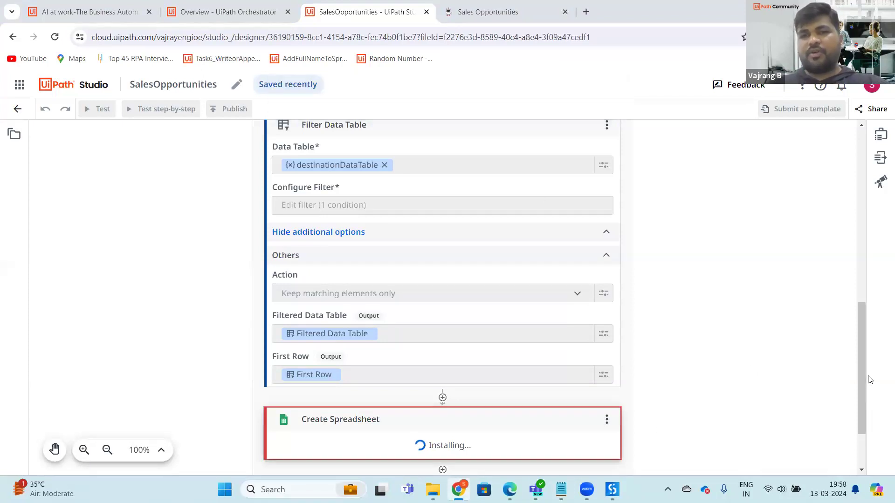
# - Insert a Log Message activity between Filter Data Table and Create Spreadsheet
pyautogui.moveTo(862, 382); pyautogui.dragTo(857, 436)
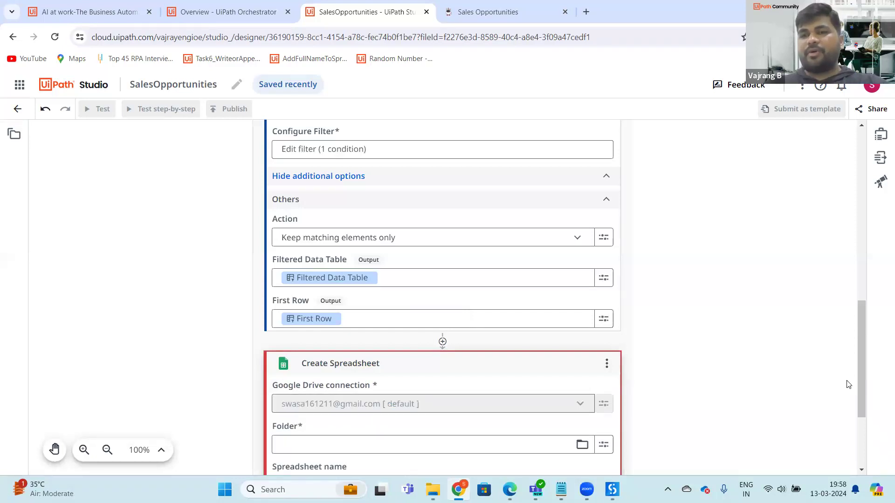
pyautogui.moveTo(860, 369); pyautogui.dragTo(861, 392)
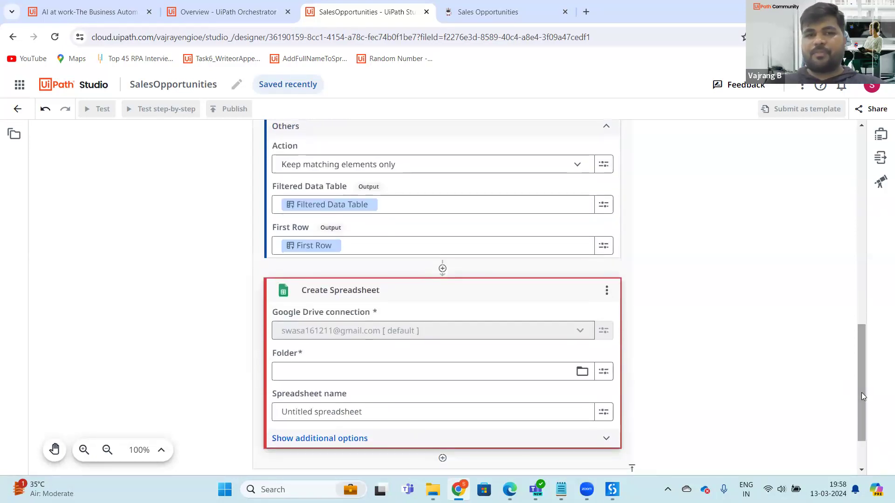
pyautogui.click(442, 270)
pyautogui.write('log messa')
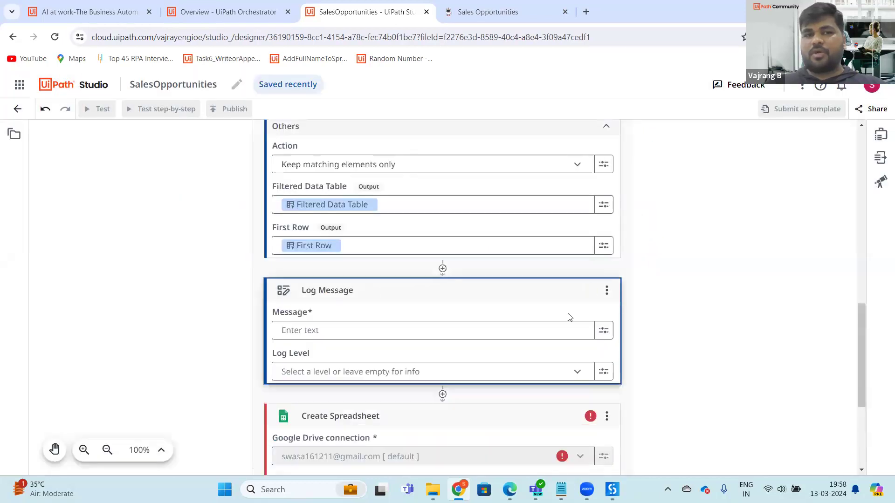
pyautogui.click(604, 331)
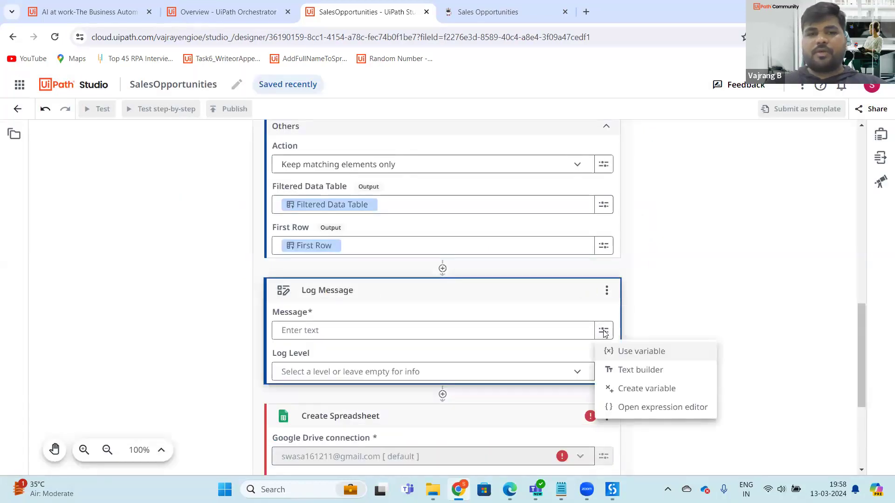
pyautogui.click(654, 353)
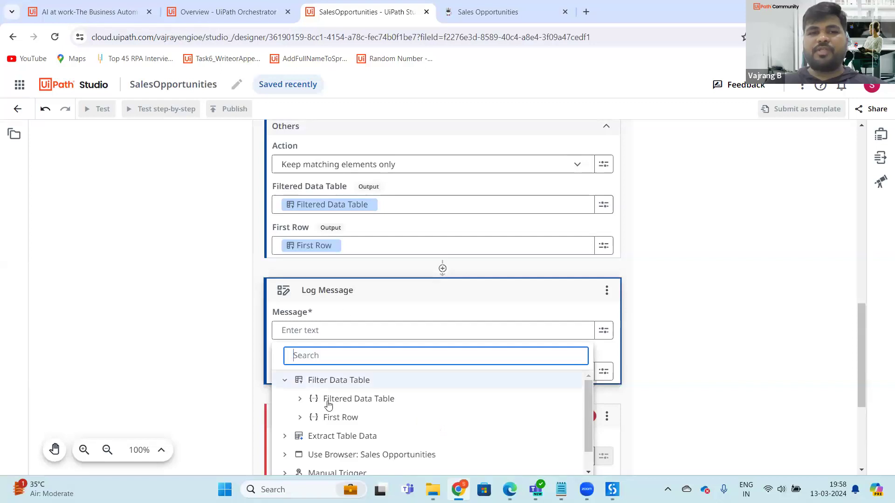
pyautogui.click(300, 403)
pyautogui.moveTo(586, 404); pyautogui.dragTo(585, 447)
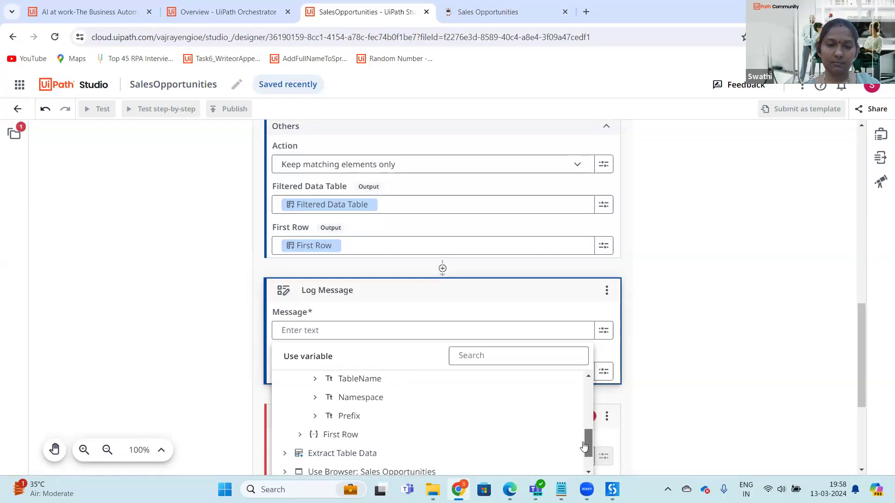
pyautogui.click(299, 436)
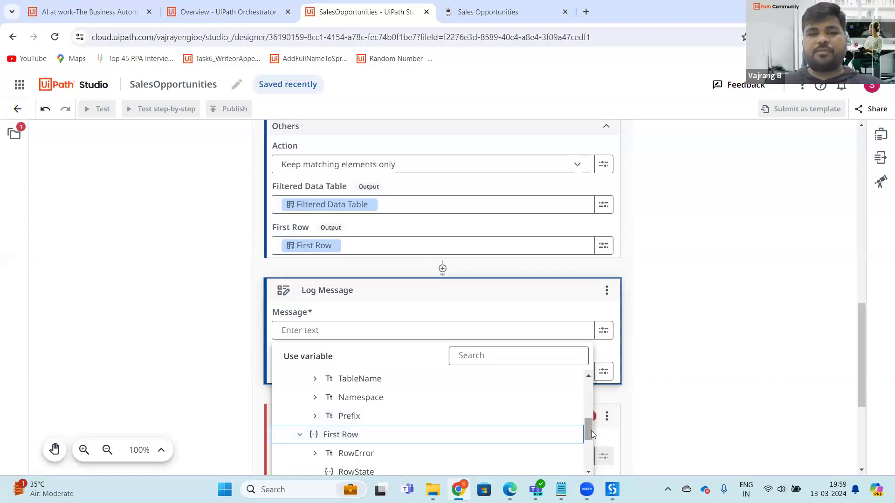
pyautogui.moveTo(591, 430); pyautogui.dragTo(575, 381)
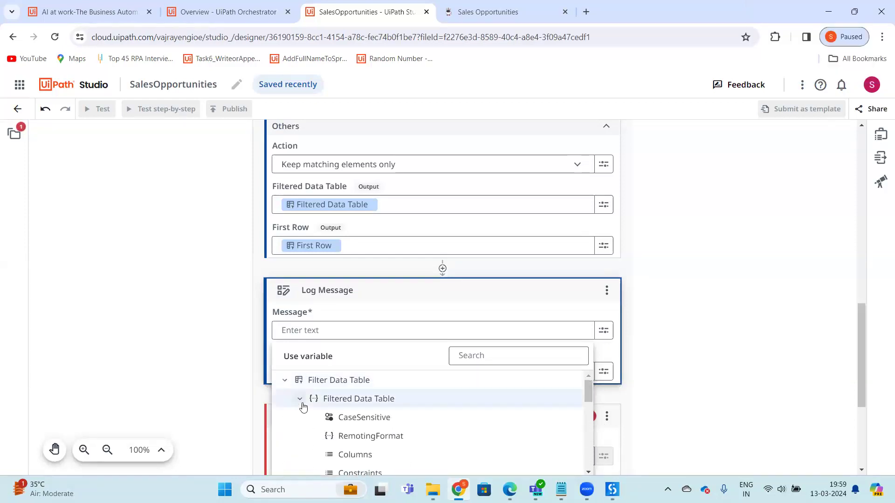
pyautogui.click(300, 401)
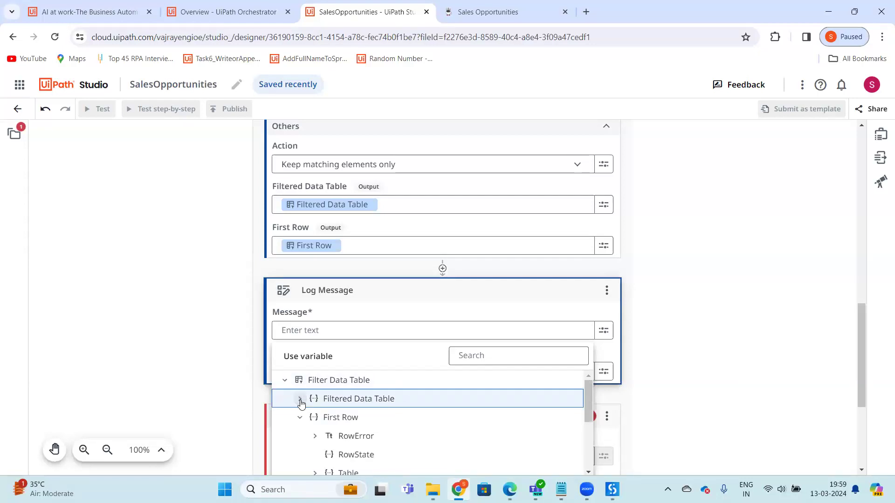
pyautogui.click(351, 82)
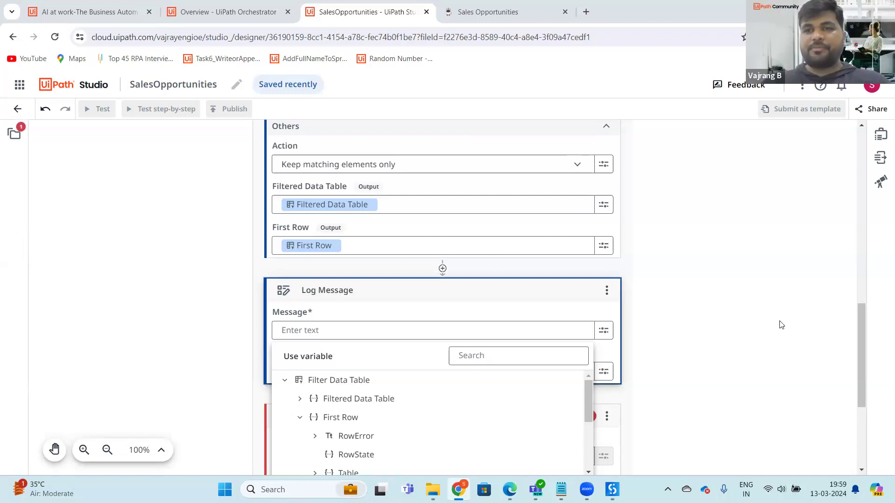
pyautogui.click(420, 332)
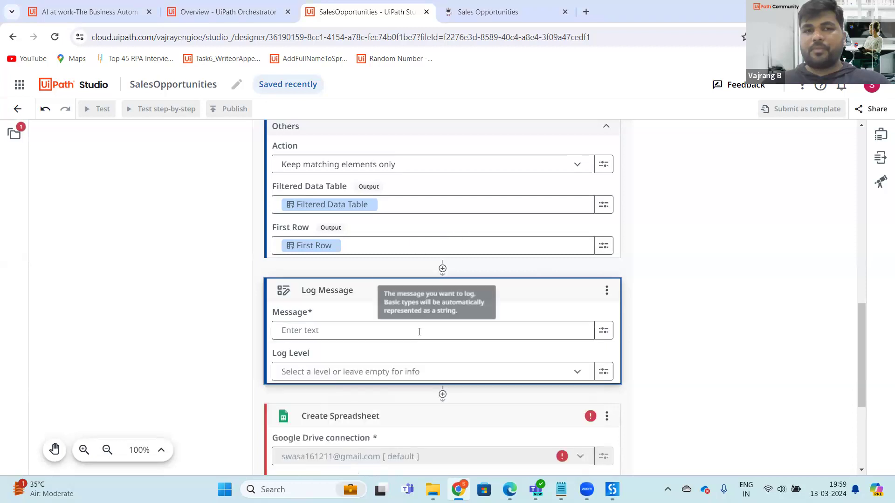
pyautogui.click(420, 332)
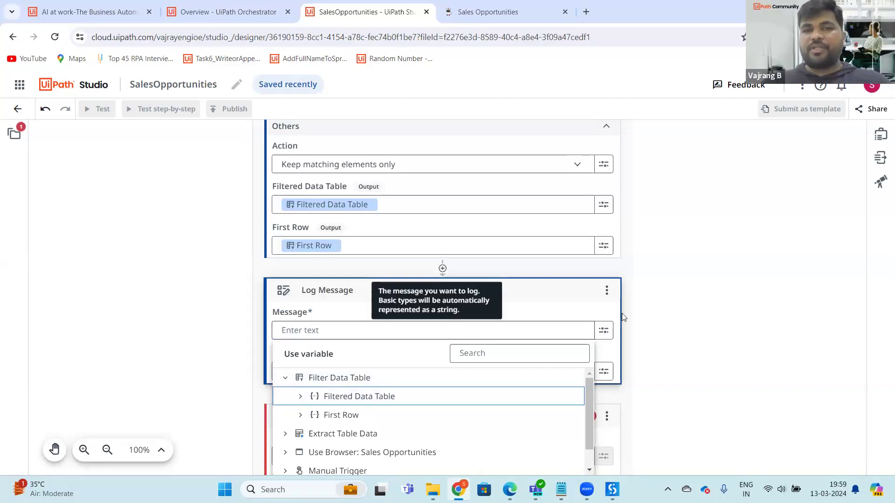
# - Set the Log Message's message to the expression filteredDataTable.RowCount and save it
pyautogui.click(603, 330)
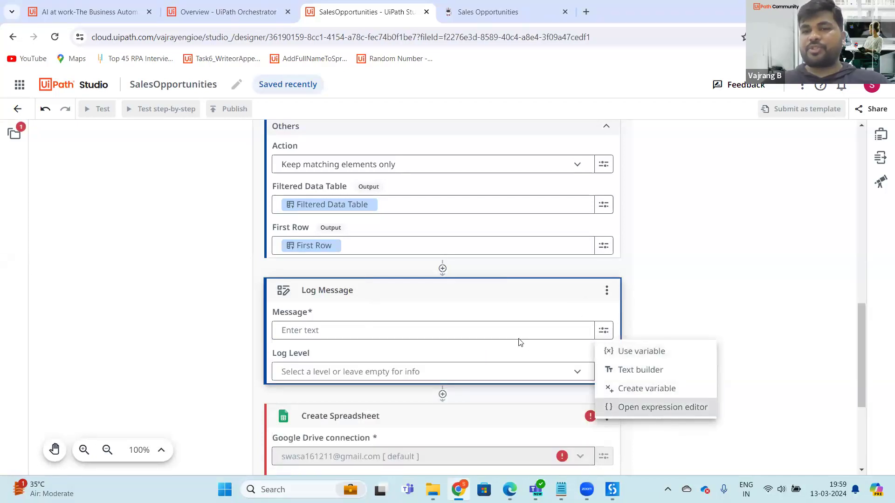
pyautogui.click(662, 407)
pyautogui.click(206, 200)
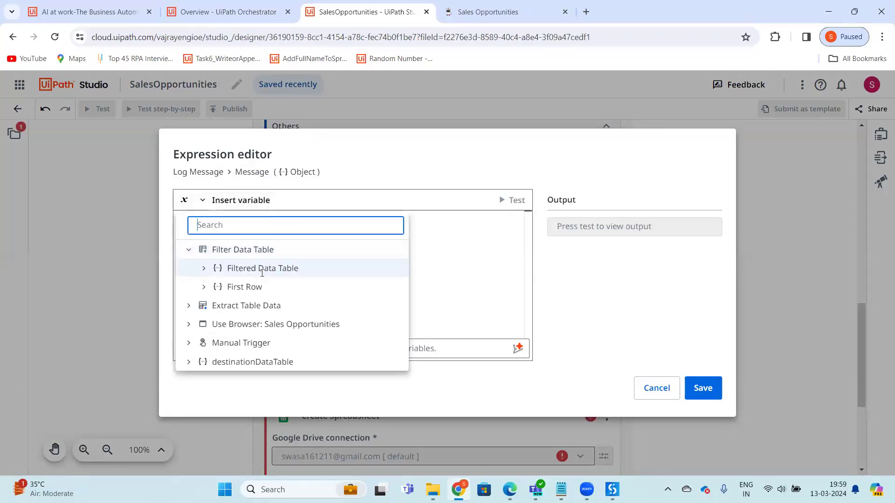
pyautogui.click(262, 268)
pyautogui.write('.rowcount')
pyautogui.click(351, 227)
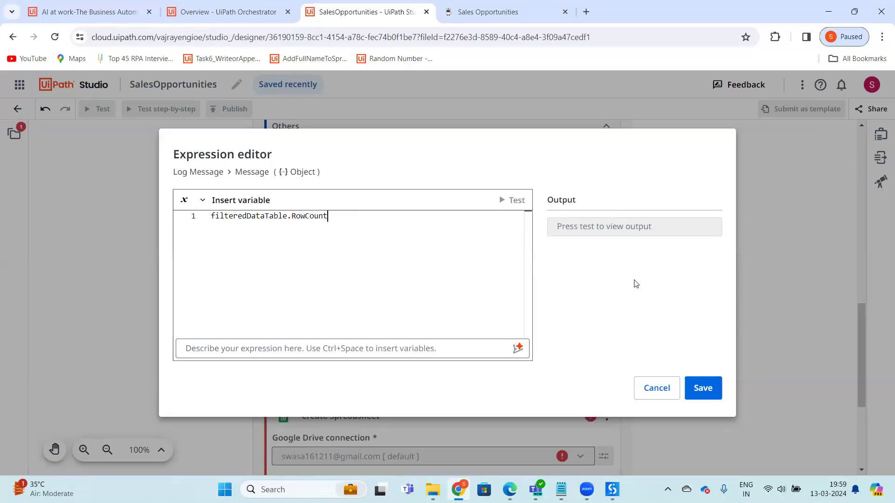
pyautogui.click(703, 389)
# - Disable the Create Spreadsheet activity below the Log Message
pyautogui.scroll(-5, 709, 395)
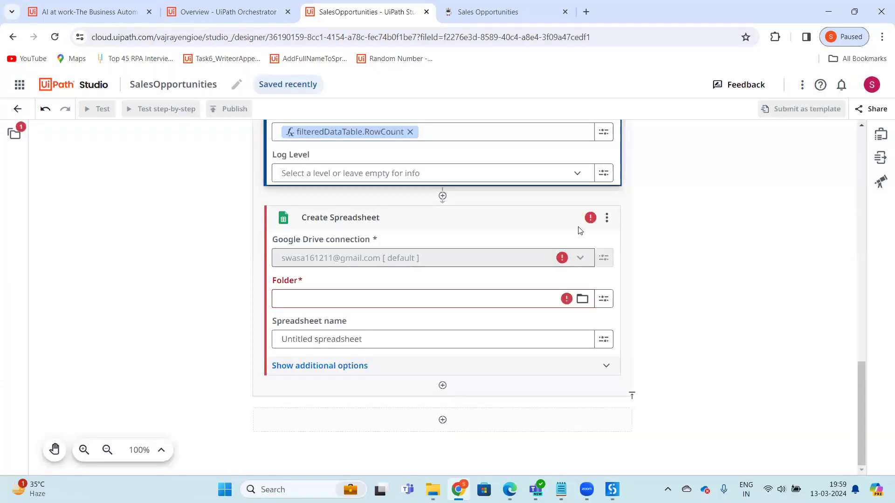
pyautogui.click(606, 217)
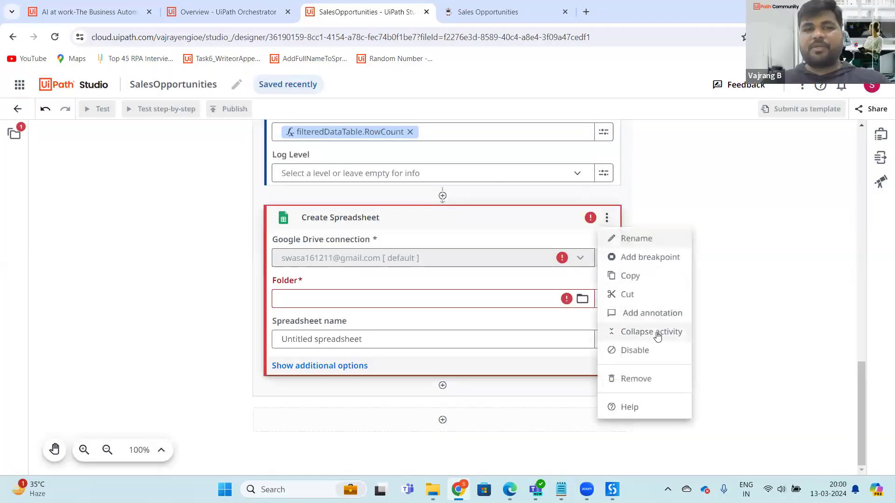
pyautogui.click(649, 351)
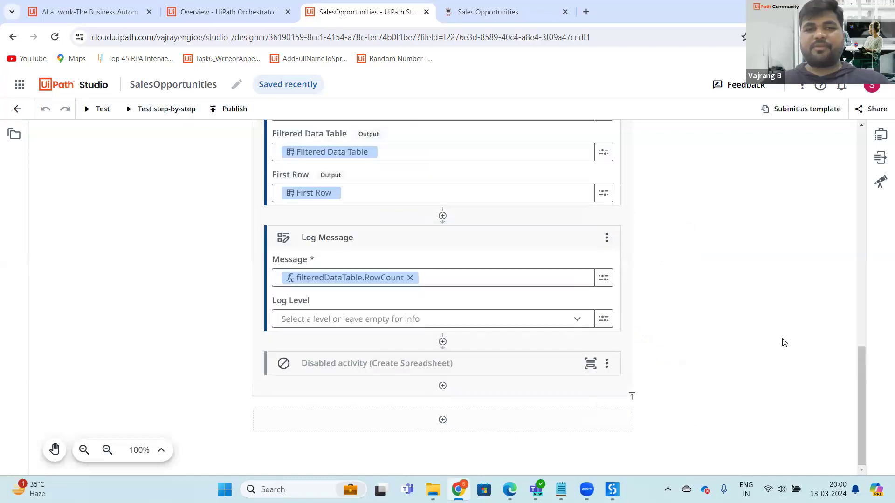
# - Add a breakpoint to the Log Message activity
pyautogui.moveTo(861, 380)
pyautogui.mouseDown()
pyautogui.moveTo(861, 255)
pyautogui.moveTo(860, 377)
pyautogui.mouseUp()
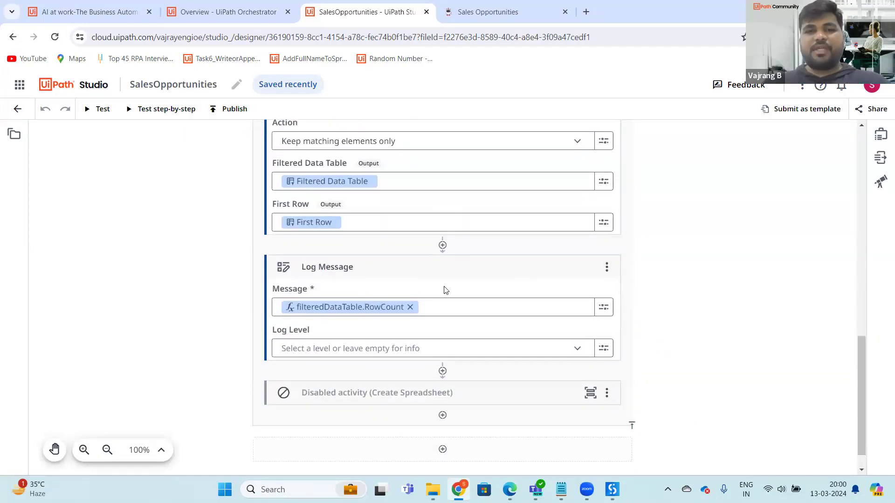
pyautogui.click(606, 267)
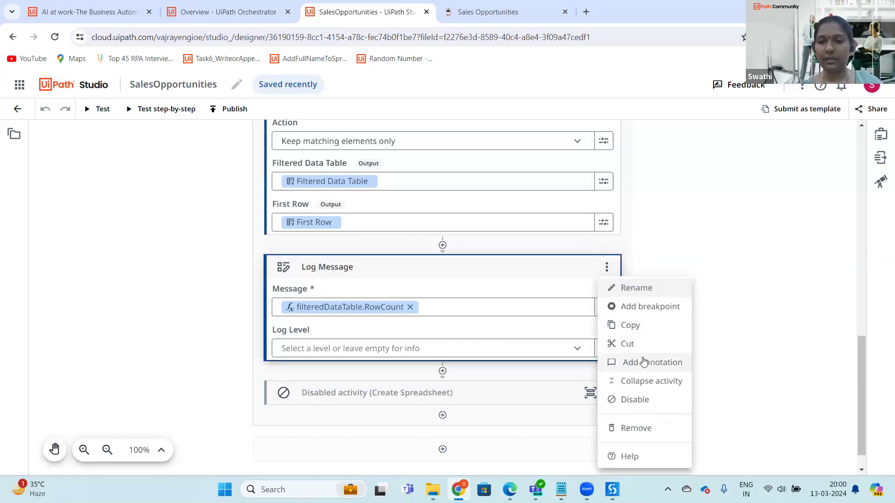
pyautogui.click(648, 309)
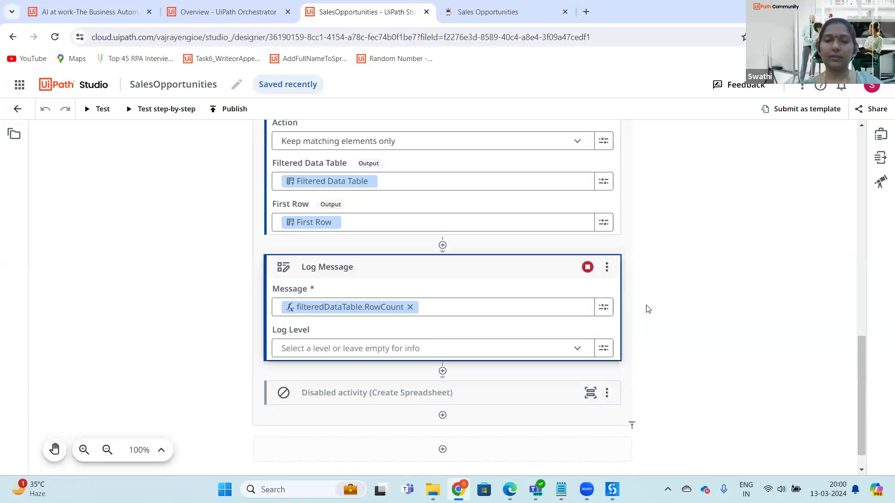
# - Test the workflow up to the breakpoint, watching its live stream in full screen before returning to the designer
pyautogui.moveTo(860, 361); pyautogui.dragTo(811, 166)
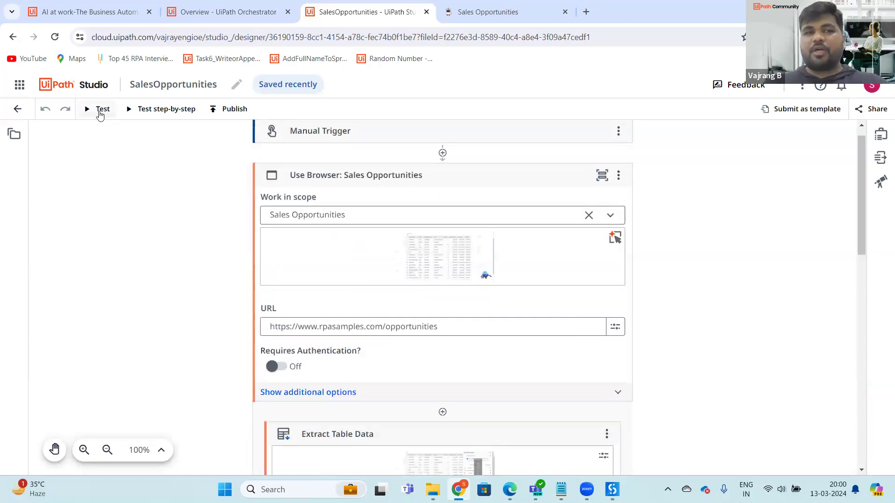
pyautogui.click(100, 110)
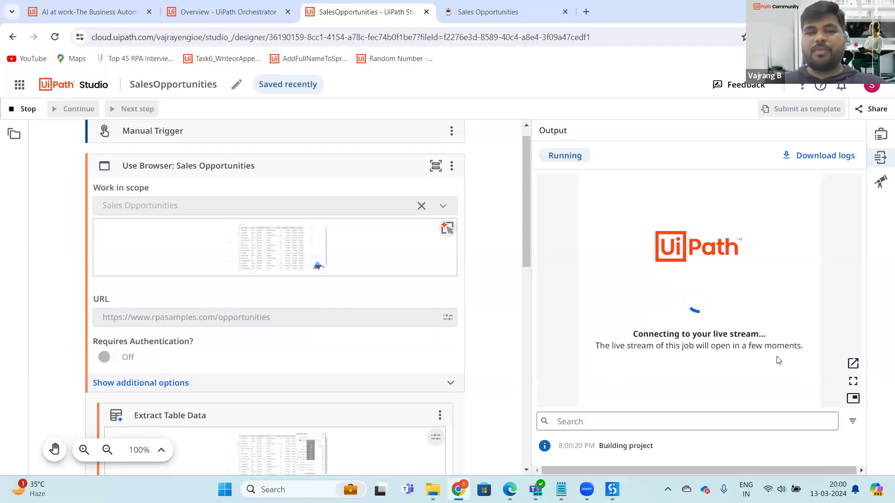
pyautogui.click(853, 381)
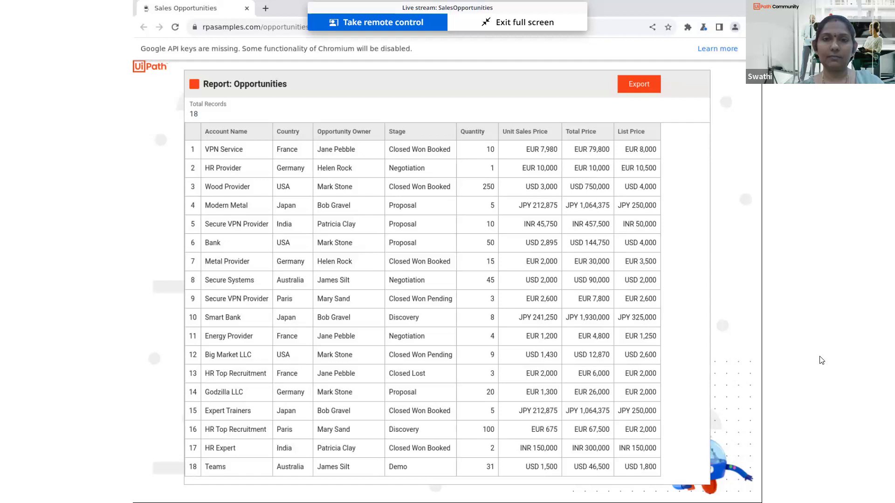
pyautogui.press('Escape')
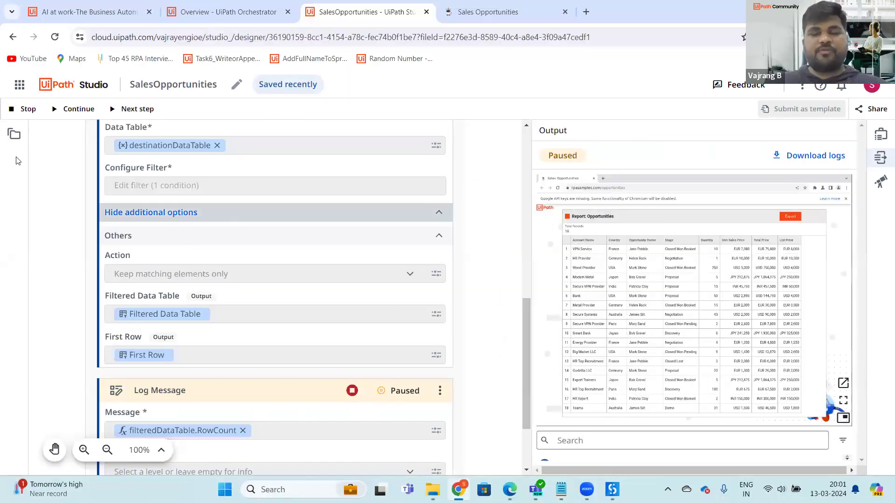
# - Continue the paused test run past the breakpoint and check the Log Message activity in the workflow
pyautogui.click(59, 114)
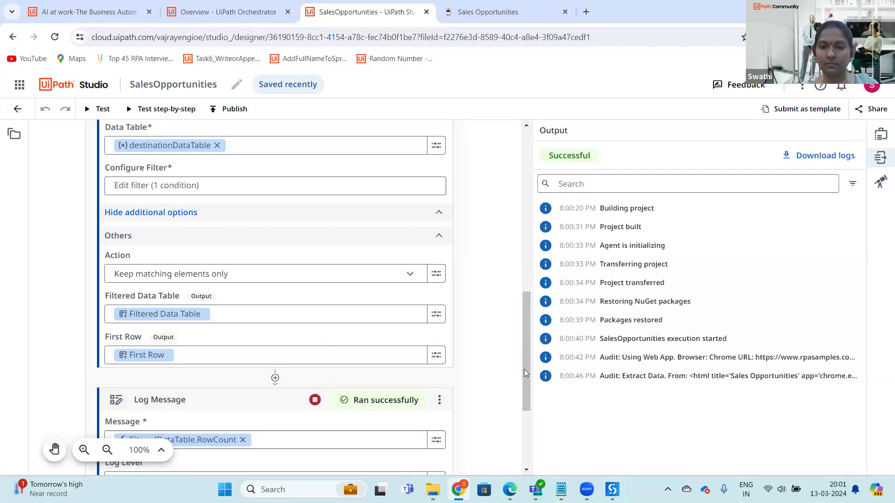
pyautogui.scroll(-2, 527, 377)
pyautogui.scroll(2, 527, 377)
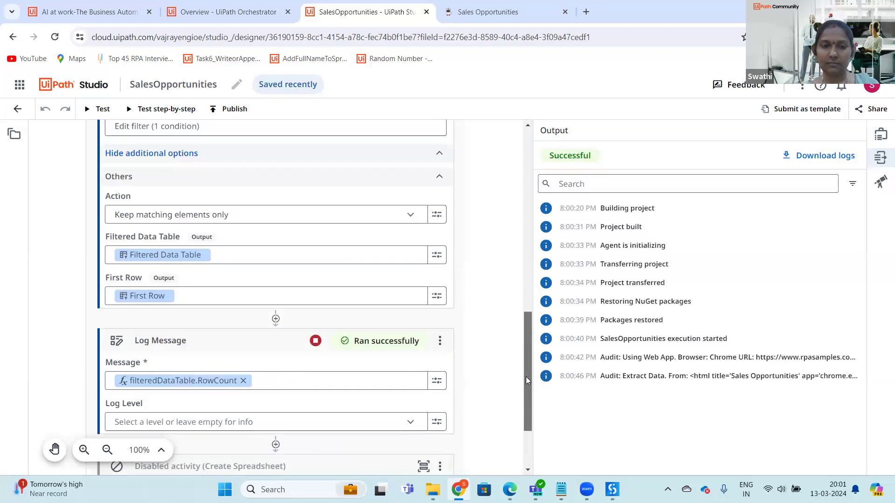
# - Test the workflow again up to the Log Message breakpoint and open the Watches for the current scope
pyautogui.click(96, 110)
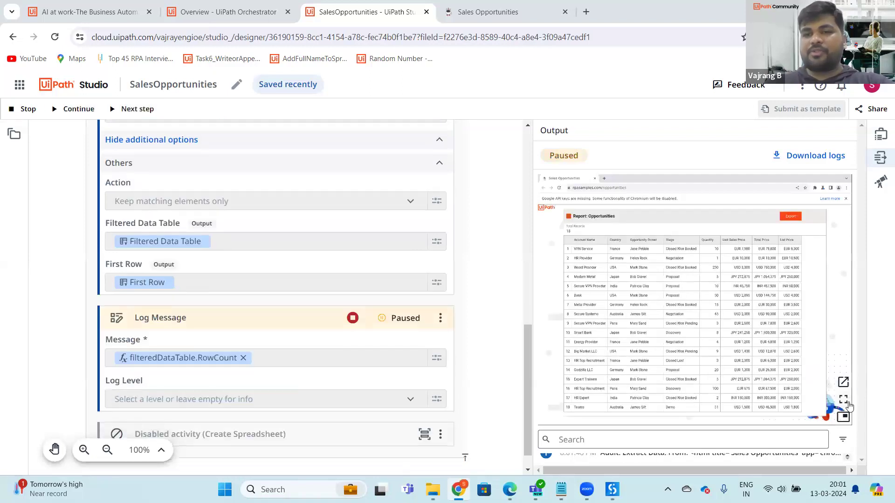
pyautogui.click(882, 140)
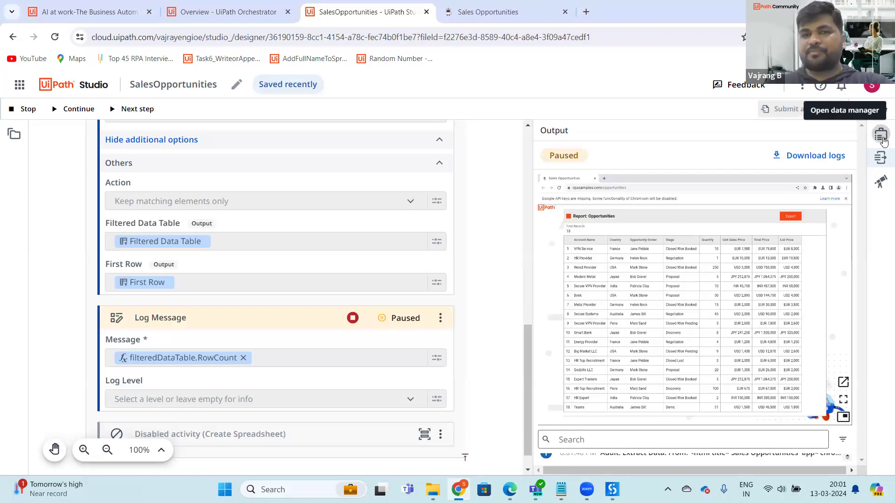
pyautogui.click(882, 184)
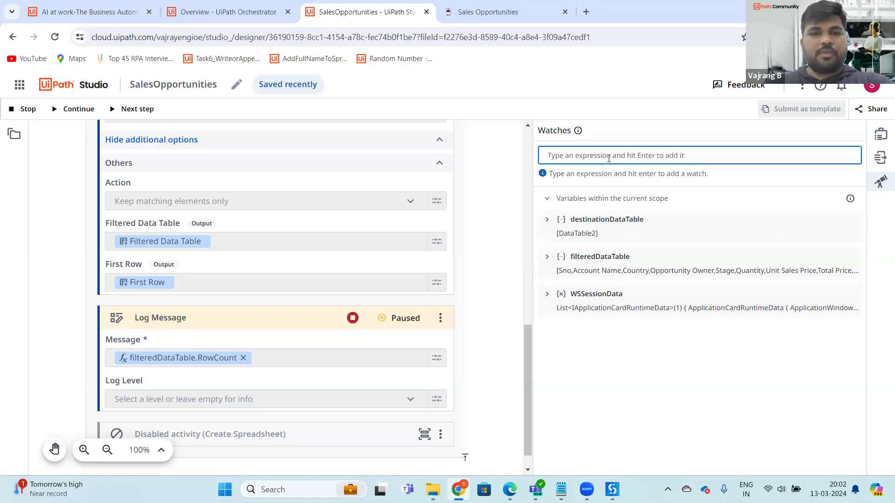
# - Add a watch on the expression filteredDataTable.RowCount
pyautogui.write('f')
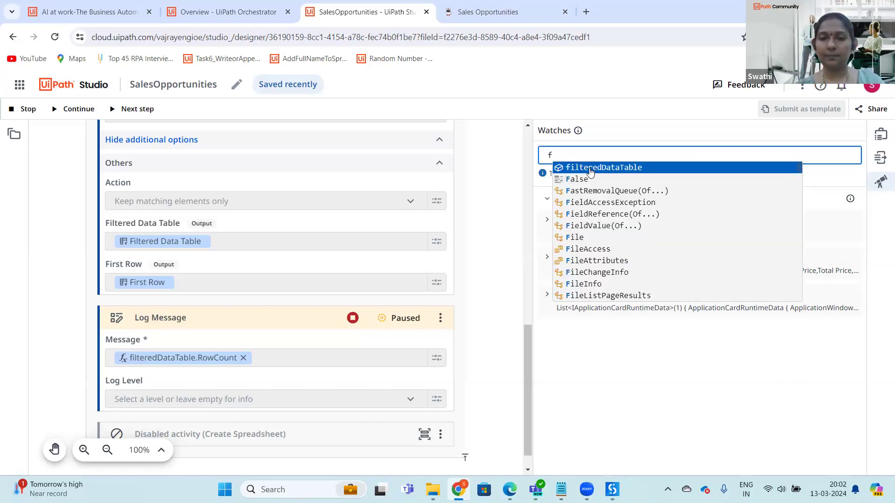
pyautogui.click(590, 171)
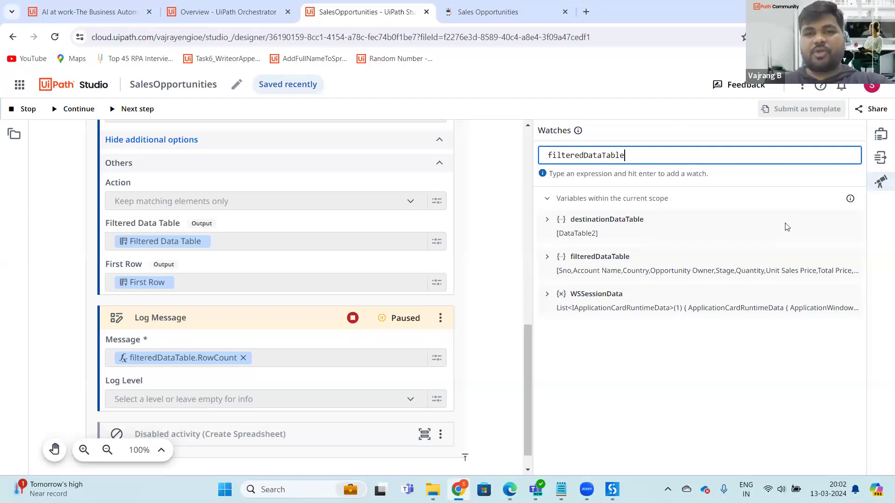
pyautogui.write('.r')
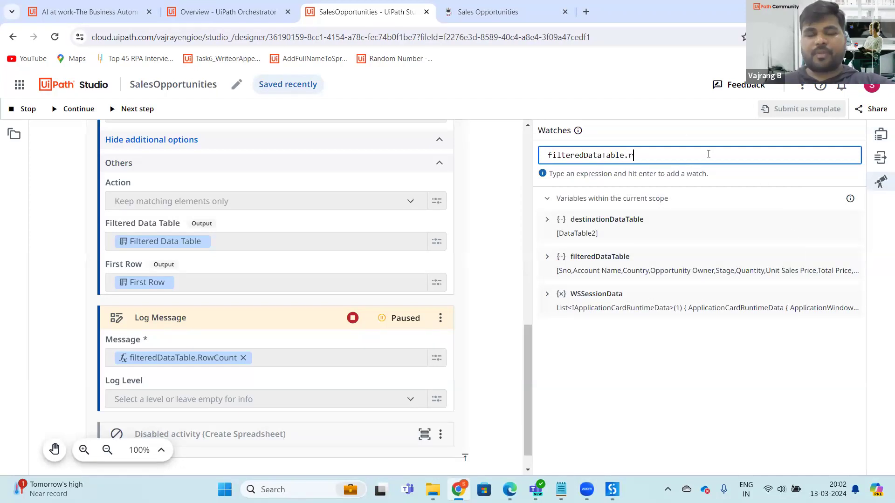
pyautogui.write('ow')
pyautogui.click(677, 169)
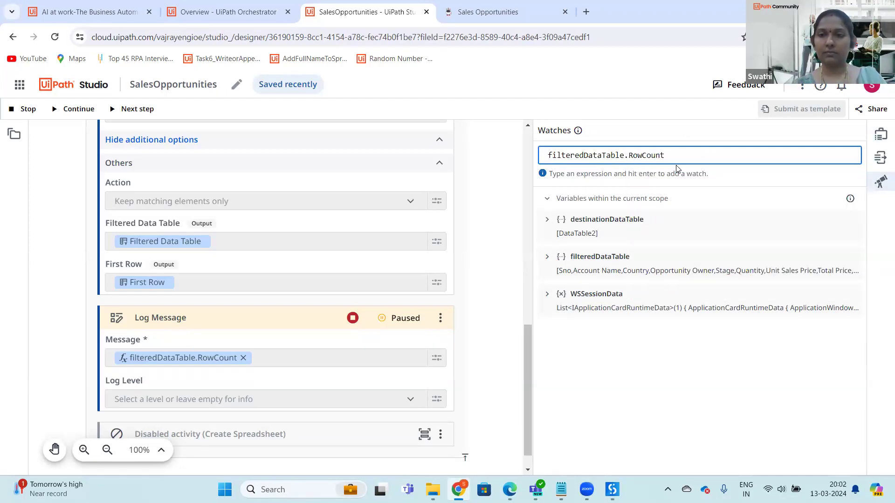
pyautogui.press('Return')
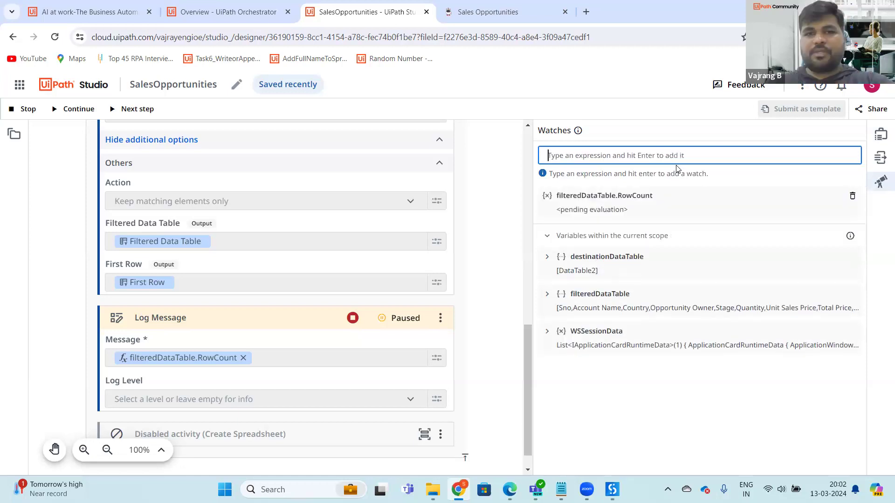
# - Examine the evaluated filteredDataTable.RowCount watch and compare it with the India rows on the Sales Opportunities web page
pyautogui.moveTo(562, 213); pyautogui.dragTo(551, 212)
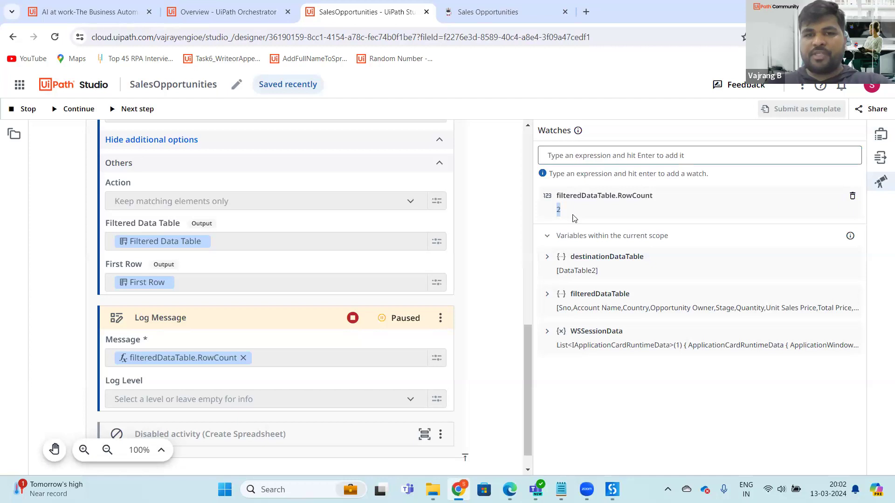
pyautogui.hotkey('ctrl', 'Tab')
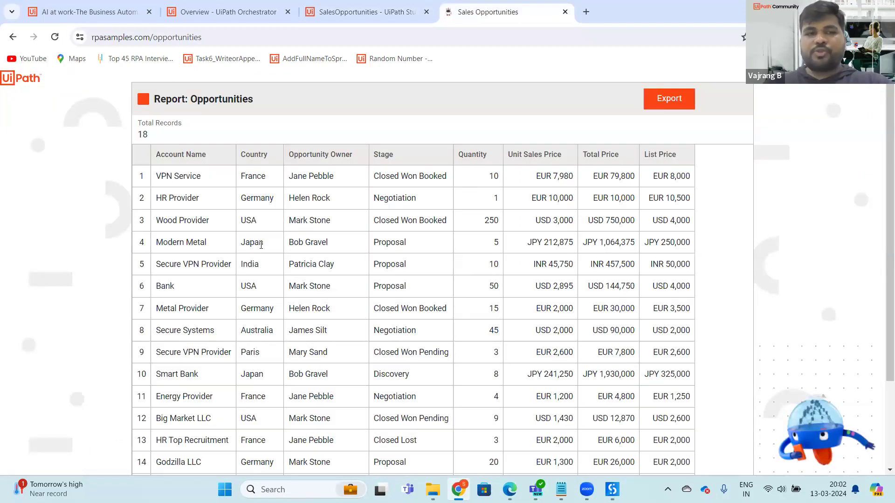
pyautogui.hotkey('ctrl', 'Tab')
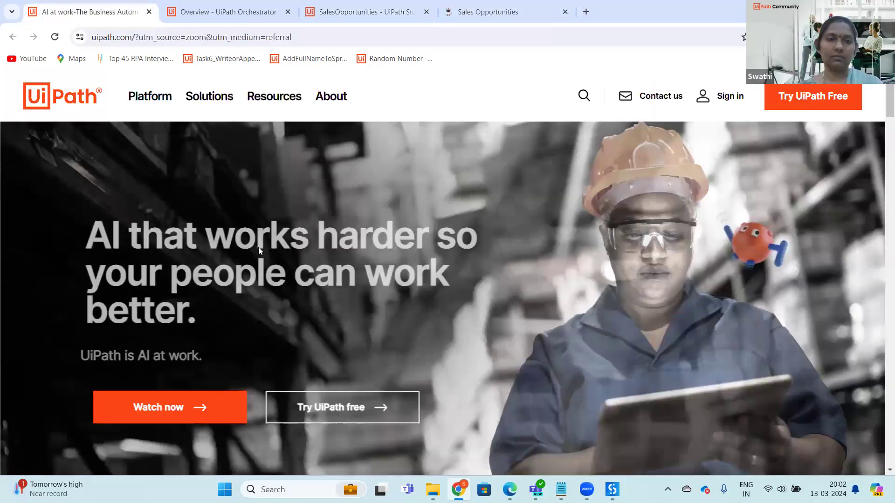
pyautogui.hotkey('ctrl', 'Tab')
pyautogui.hotkey('ctrl', 'Tab')
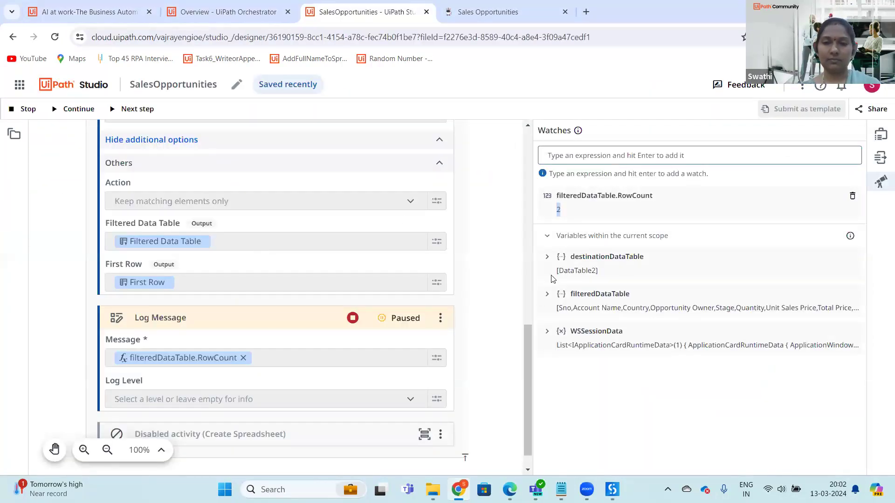
# - Expand the filteredDataTable variable and its DefaultView in the current scope and examine their properties
pyautogui.click(554, 310)
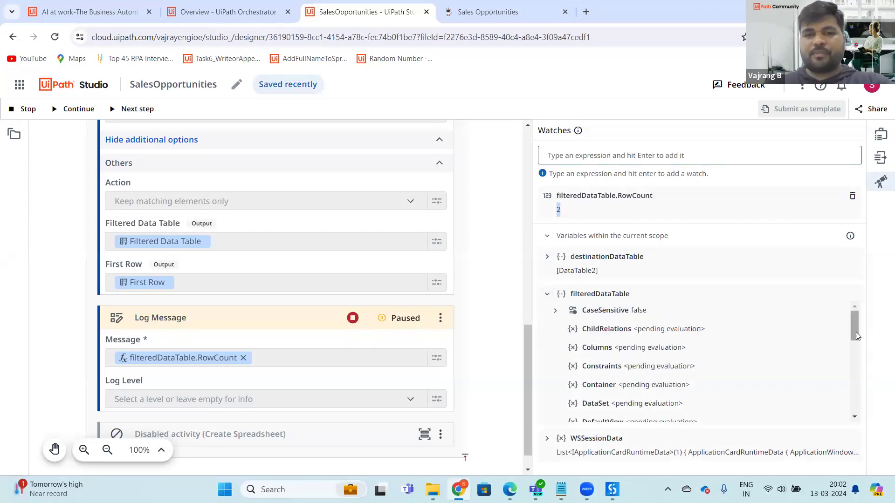
pyautogui.moveTo(851, 329)
pyautogui.mouseDown()
pyautogui.moveTo(853, 345)
pyautogui.moveTo(854, 330)
pyautogui.mouseUp()
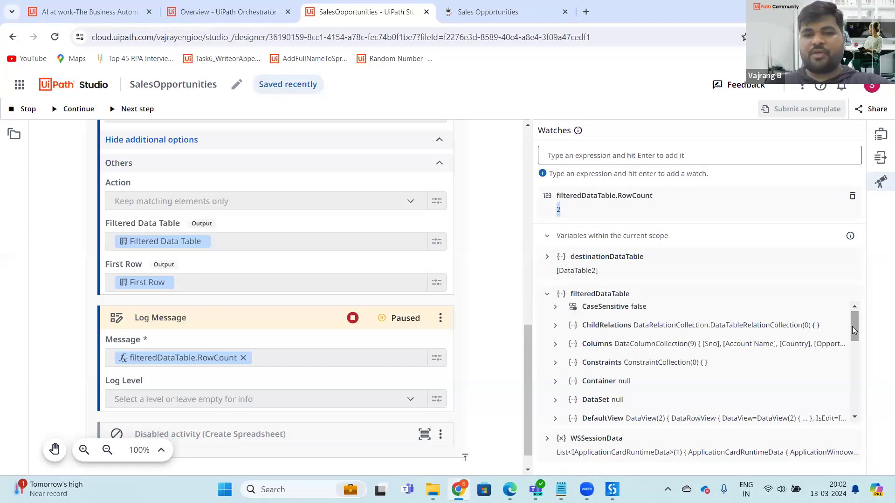
pyautogui.moveTo(853, 330)
pyautogui.mouseDown()
pyautogui.moveTo(854, 345)
pyautogui.moveTo(852, 333)
pyautogui.mouseUp()
pyautogui.click(555, 395)
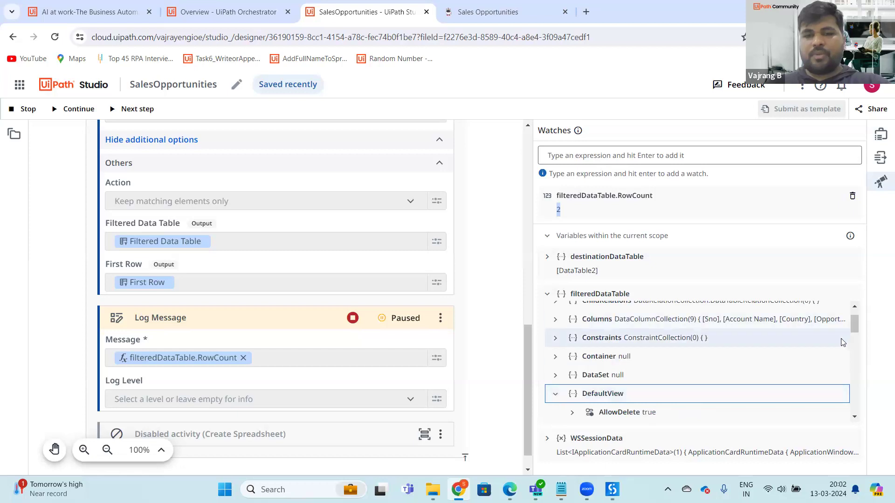
pyautogui.moveTo(856, 328); pyautogui.dragTo(857, 352)
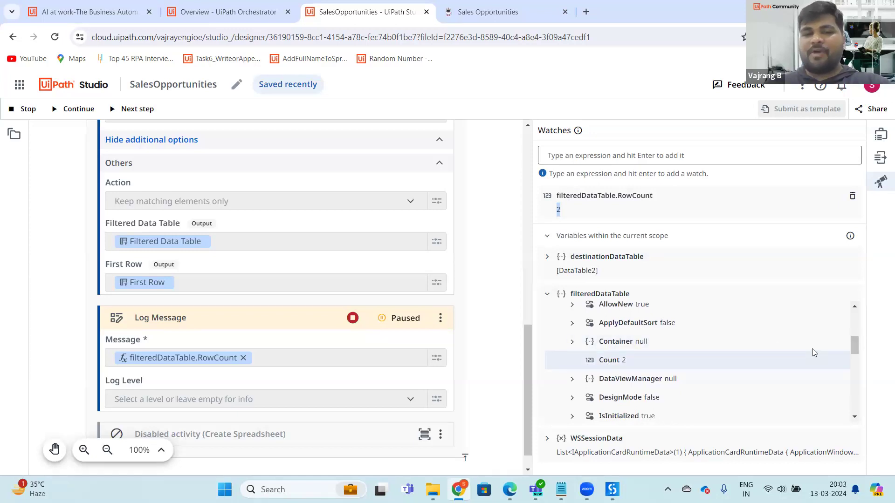
pyautogui.scroll(-1, 856, 366)
pyautogui.scroll(-2, 856, 365)
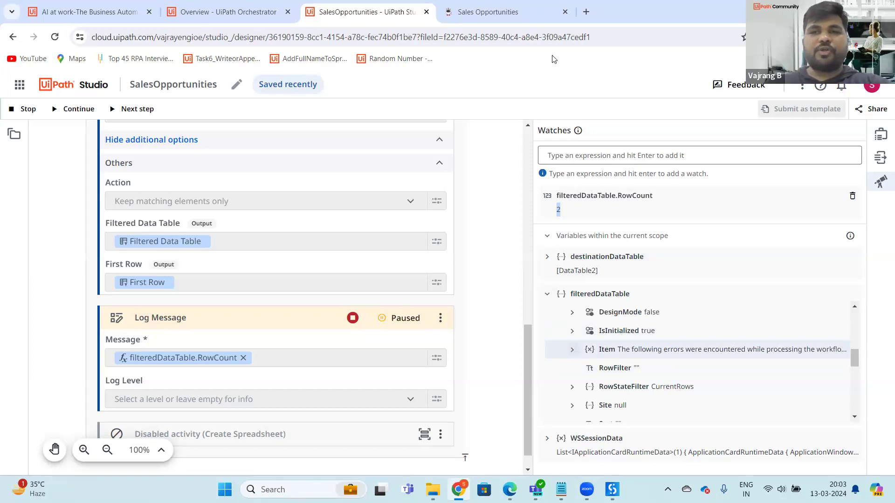
# - Continue the paused test run to its end and remove the Log Message activity from the workflow
pyautogui.click(52, 114)
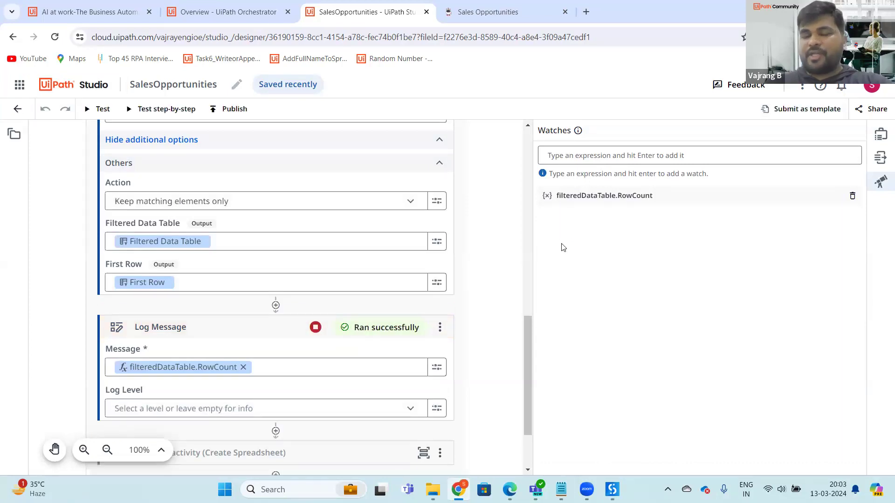
pyautogui.click(881, 141)
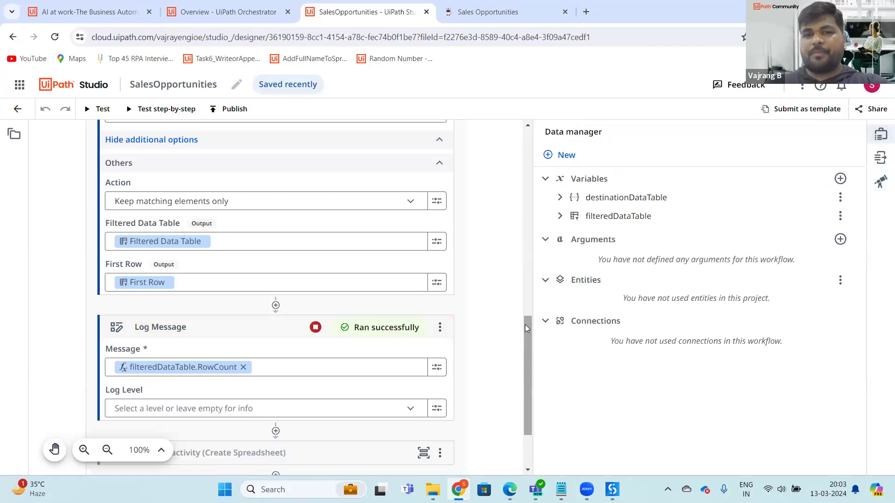
pyautogui.moveTo(525, 325); pyautogui.dragTo(527, 367)
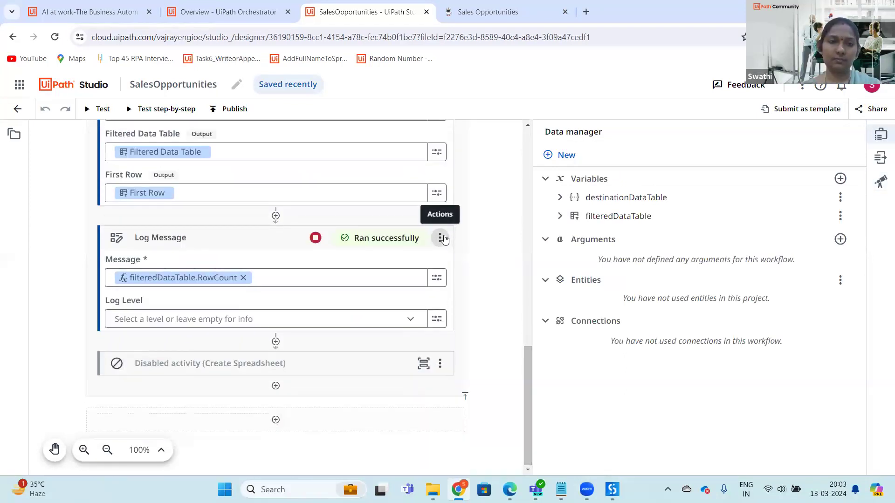
pyautogui.click(441, 238)
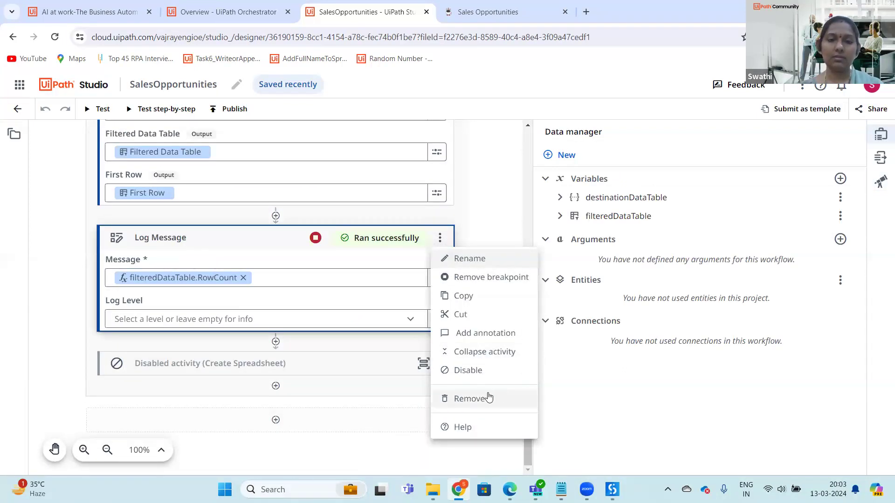
pyautogui.click(481, 398)
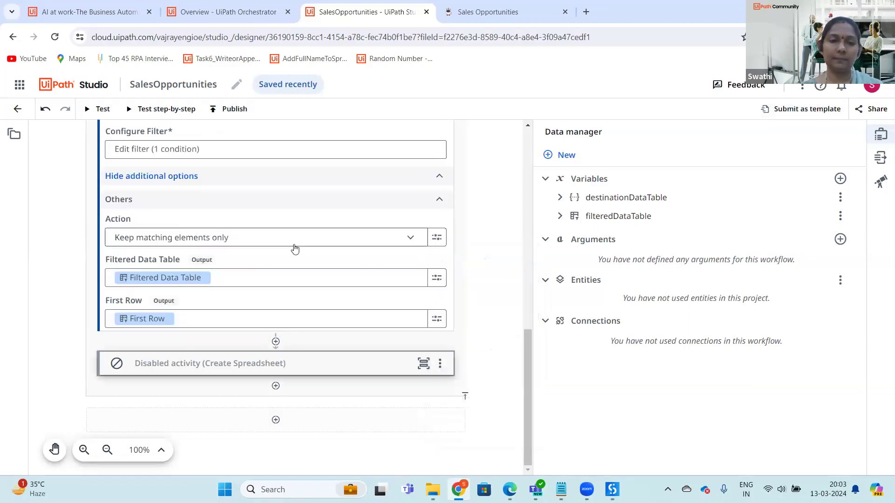
# - Enable the disabled Create Spreadsheet activity and try to browse for its Google Drive folder
pyautogui.click(438, 364)
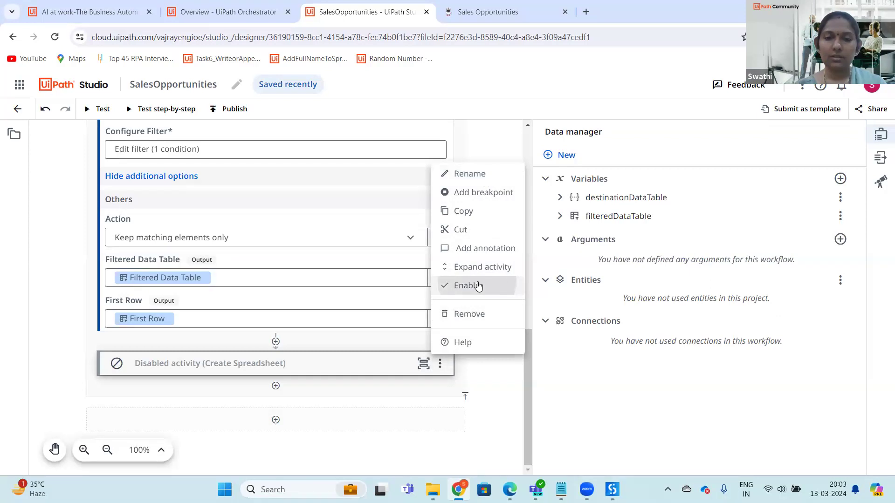
pyautogui.click(479, 285)
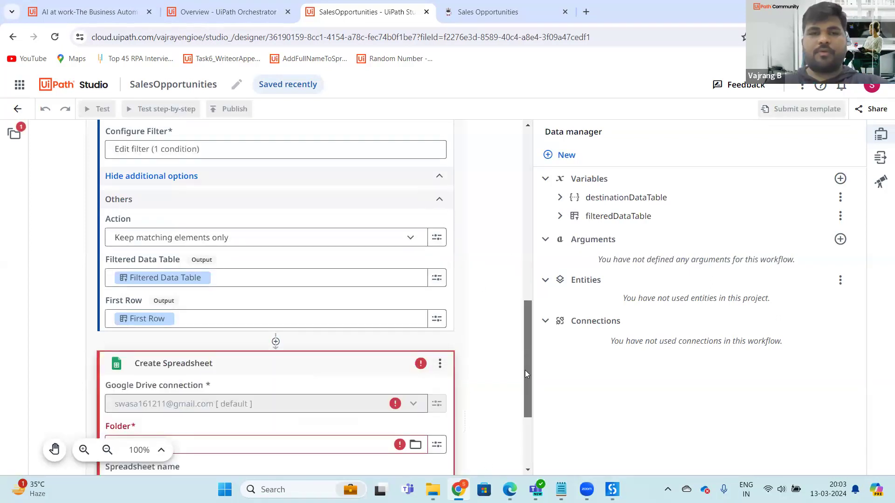
pyautogui.moveTo(525, 370); pyautogui.dragTo(524, 403)
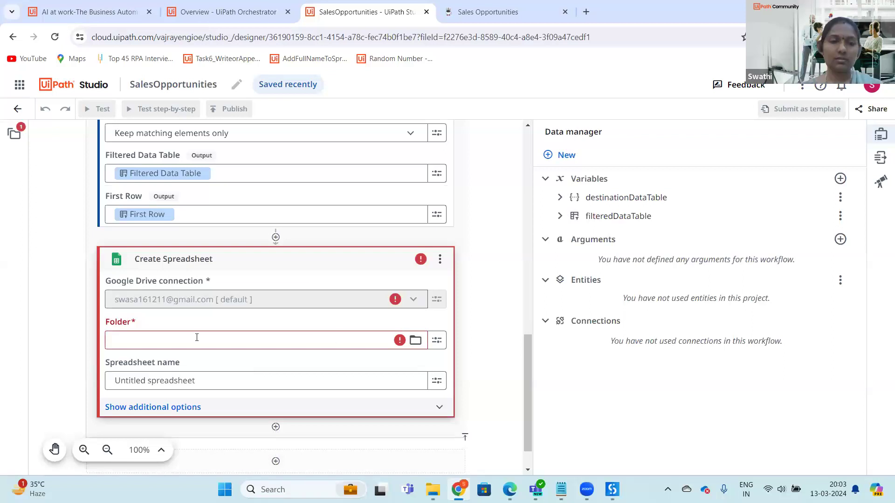
pyautogui.click(287, 343)
pyautogui.click(397, 311)
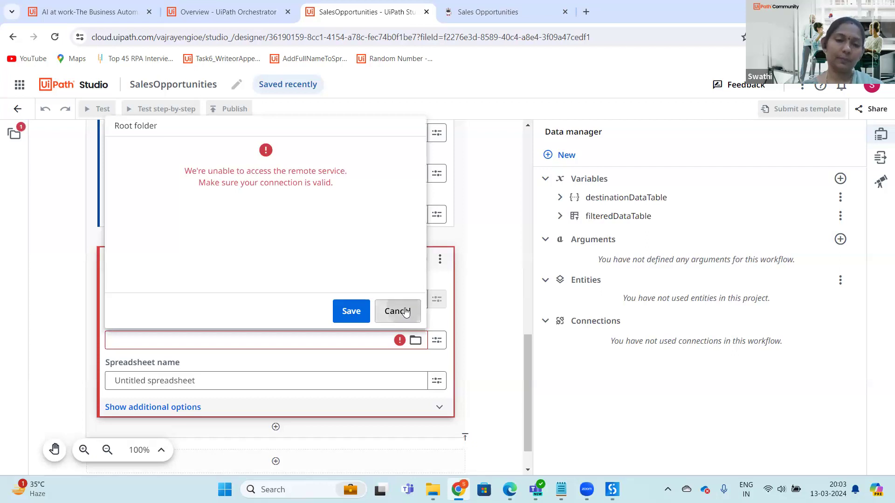
# - Reload the SalesOpportunities project and check the Google Drive folder choices of the Create Spreadsheet activity
pyautogui.click(55, 38)
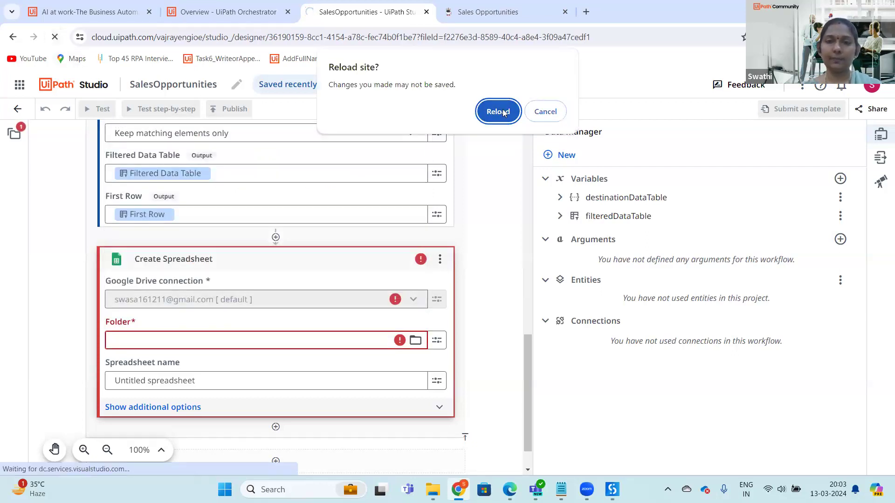
pyautogui.click(498, 112)
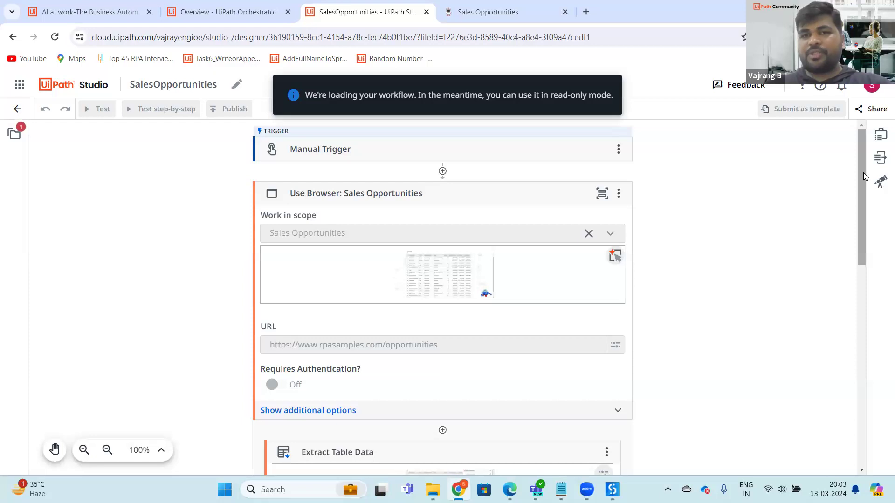
pyautogui.moveTo(863, 175); pyautogui.dragTo(824, 375)
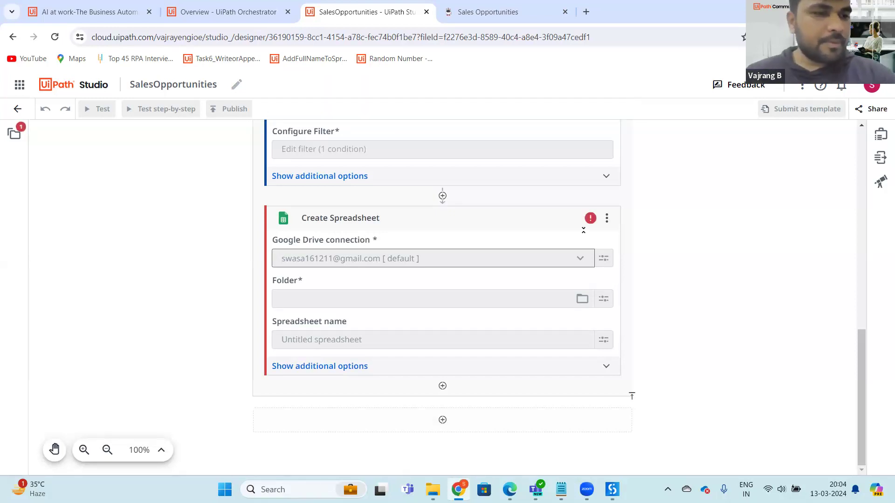
pyautogui.click(582, 299)
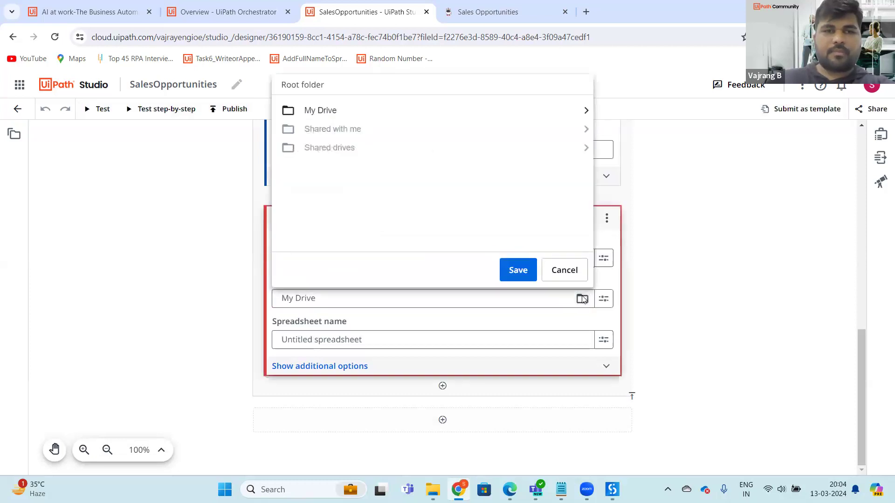
pyautogui.click(573, 270)
# - Set the spreadsheet name of the Create Spreadsheet activity to "Sales Opportunities Data"
pyautogui.click(367, 343)
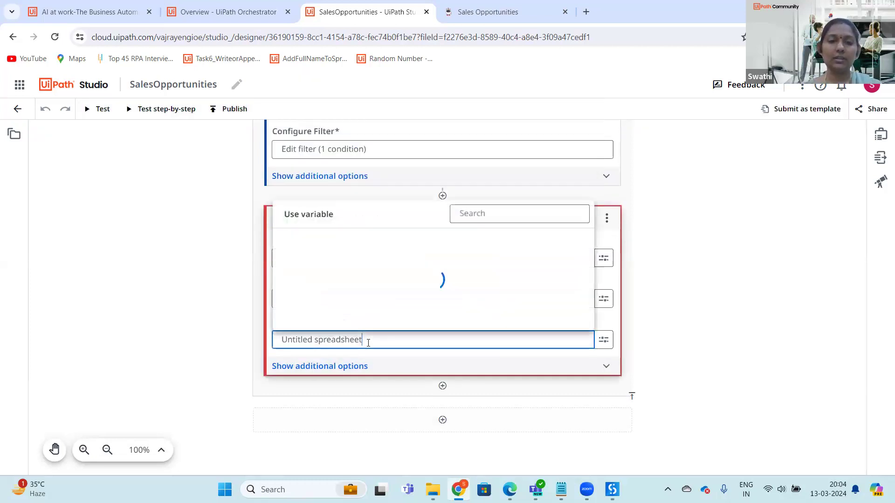
pyautogui.hotkey('ctrl', 'a')
pyautogui.press('BackSpace')
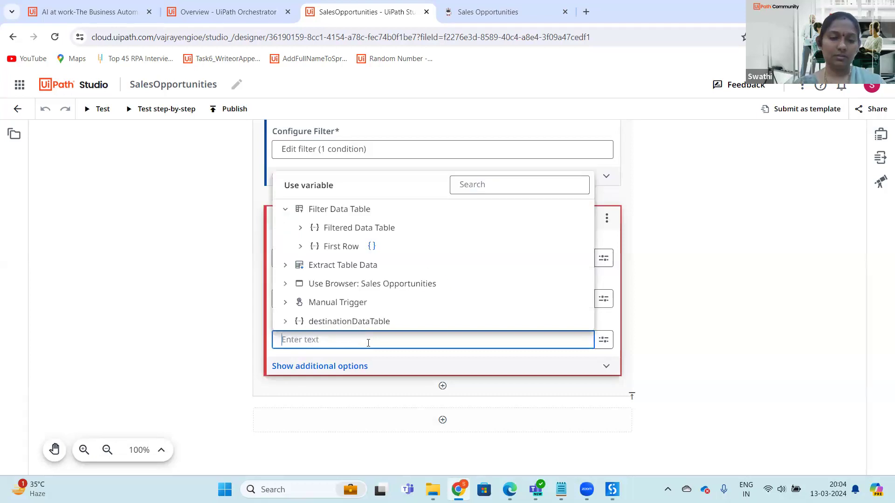
pyautogui.write('Sales OpportunitiesData')
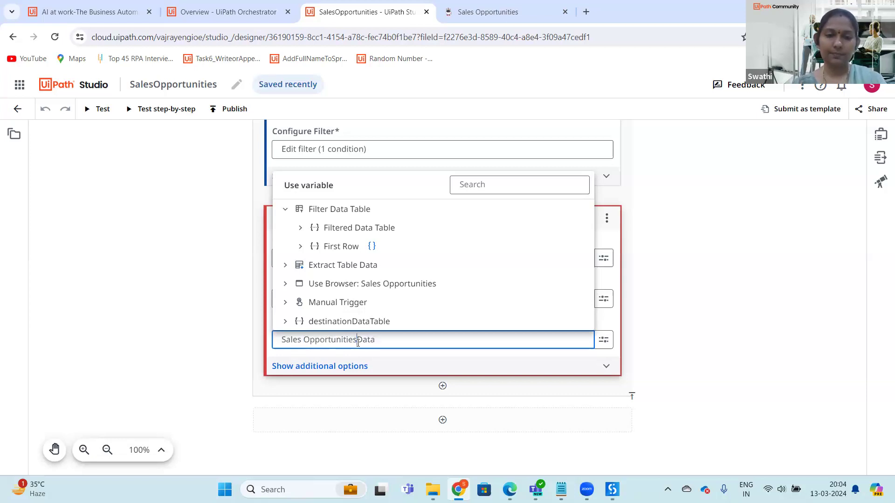
pyautogui.click(715, 354)
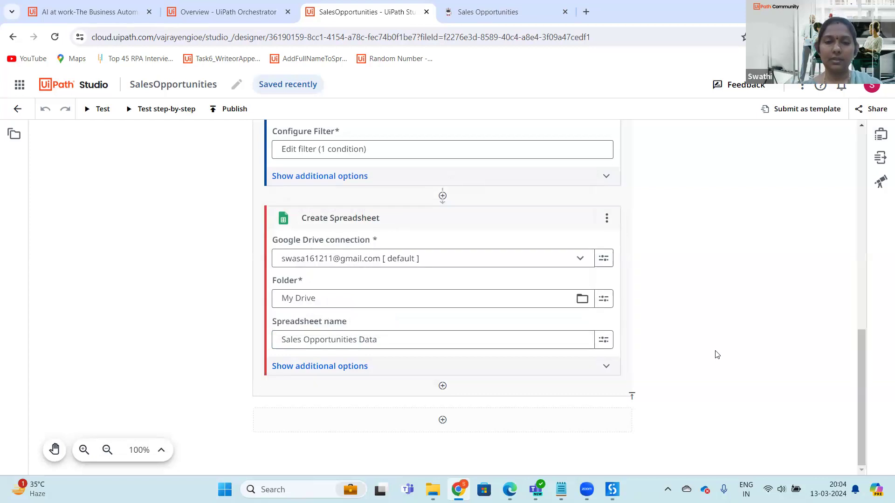
# - Set the first sheet name of the Create Spreadsheet activity to "India" and show its output options
pyautogui.click(326, 372)
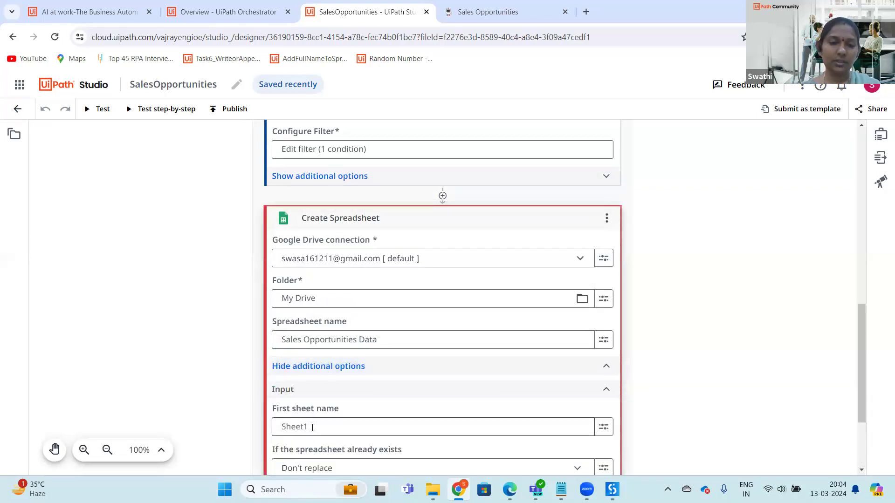
pyautogui.moveTo(313, 426); pyautogui.dragTo(246, 428)
pyautogui.write('Indi')
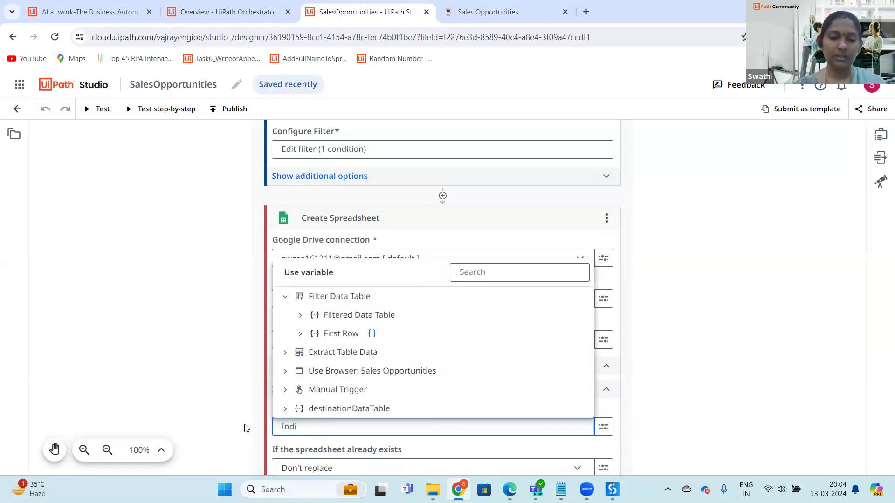
pyautogui.write('a')
pyautogui.click(710, 375)
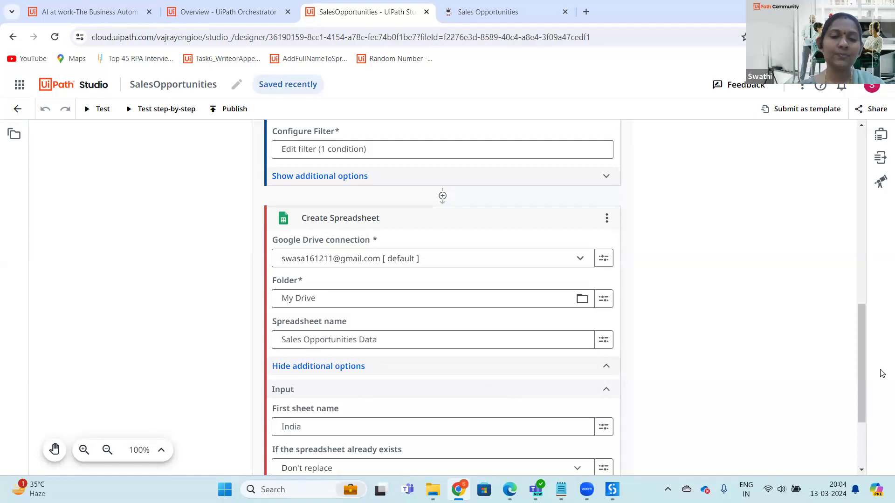
pyautogui.scroll(-2, 375, 402)
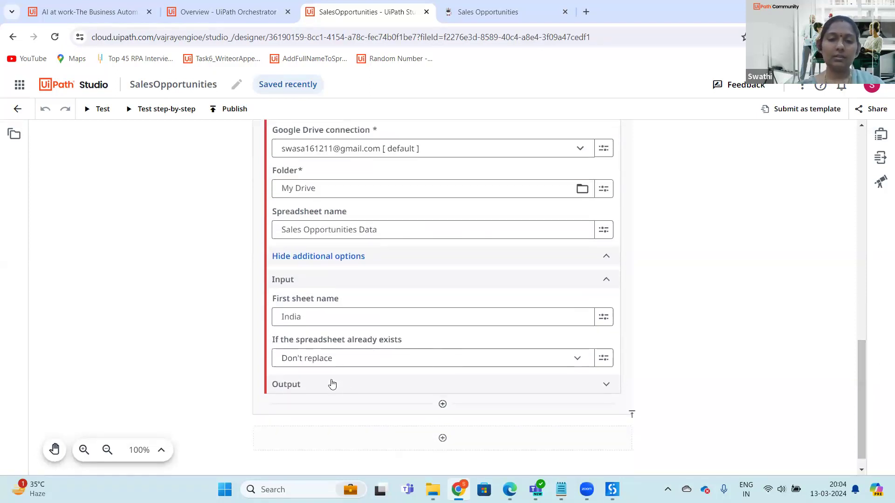
pyautogui.click(331, 383)
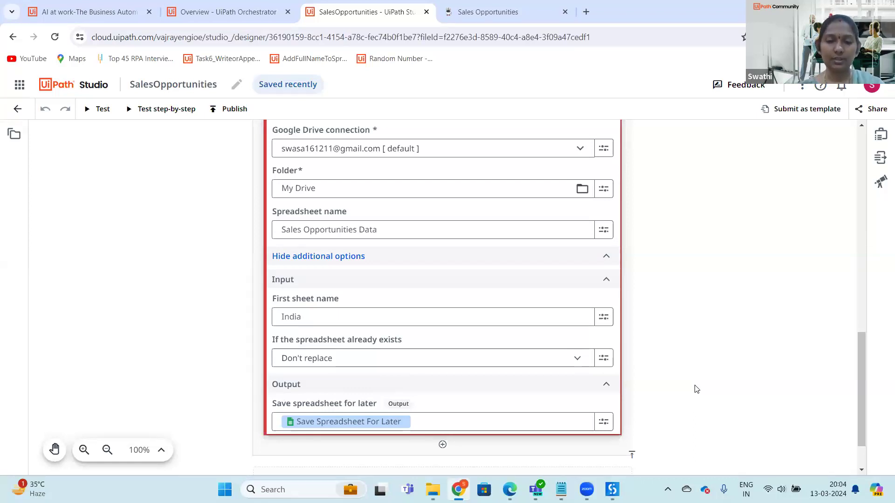
# - Add a Google Sheets Write Range activity directly after the Create Spreadsheet activity
pyautogui.click(442, 445)
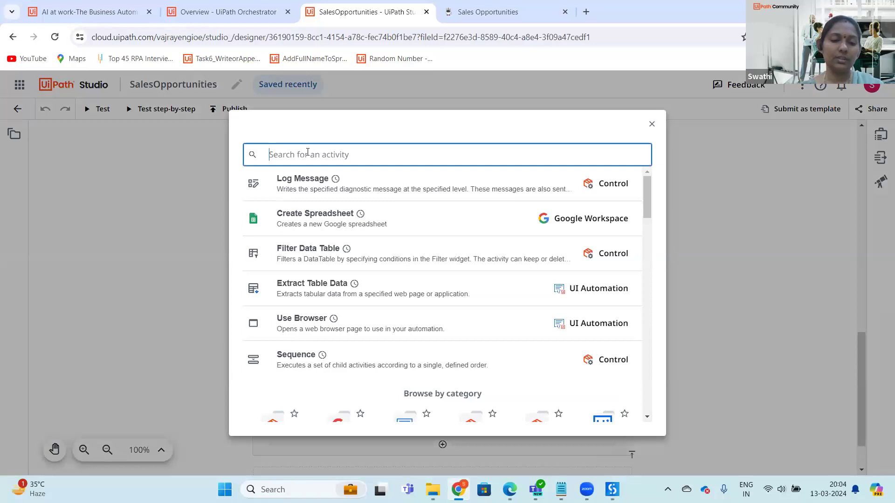
pyautogui.write('writerange')
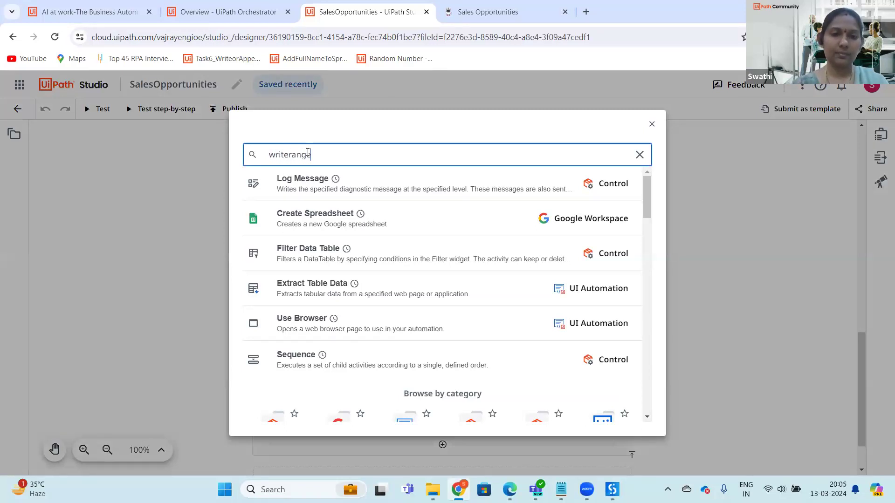
pyautogui.click(298, 181)
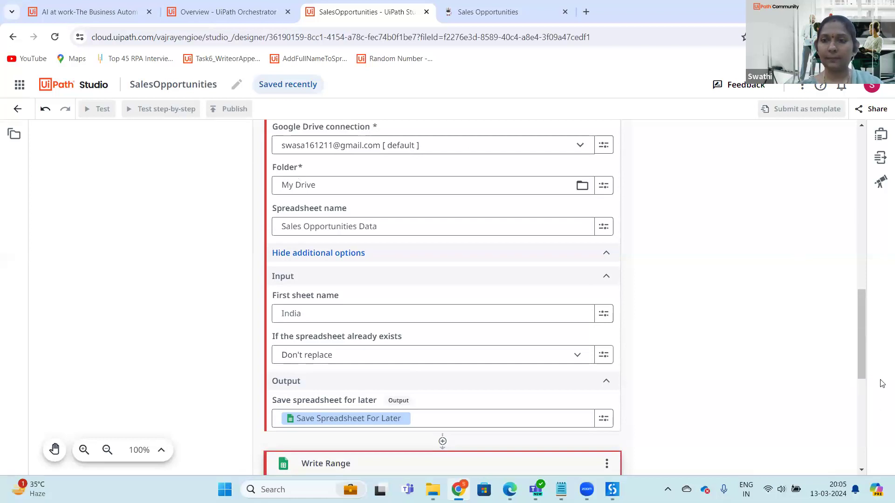
pyautogui.moveTo(861, 359); pyautogui.dragTo(860, 429)
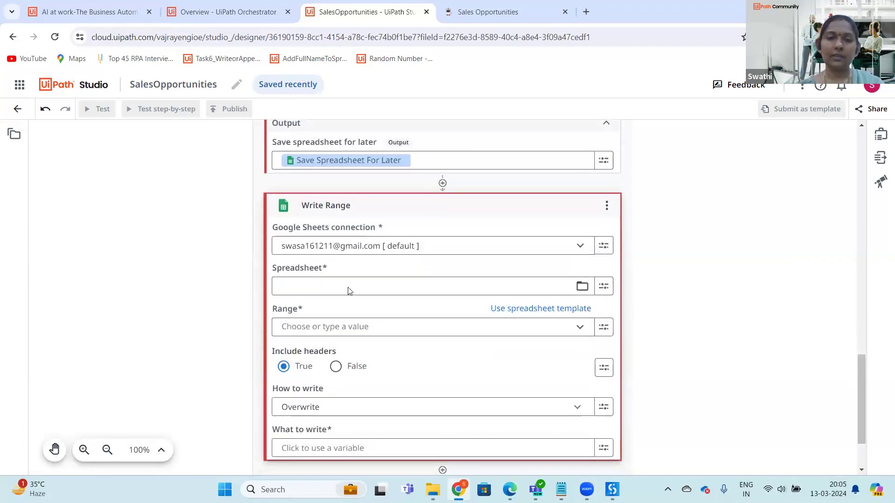
# - Set the Write Range destination spreadsheet to the Save Spreadsheet For Later variable from the Create Spreadsheet activity
pyautogui.click(582, 287)
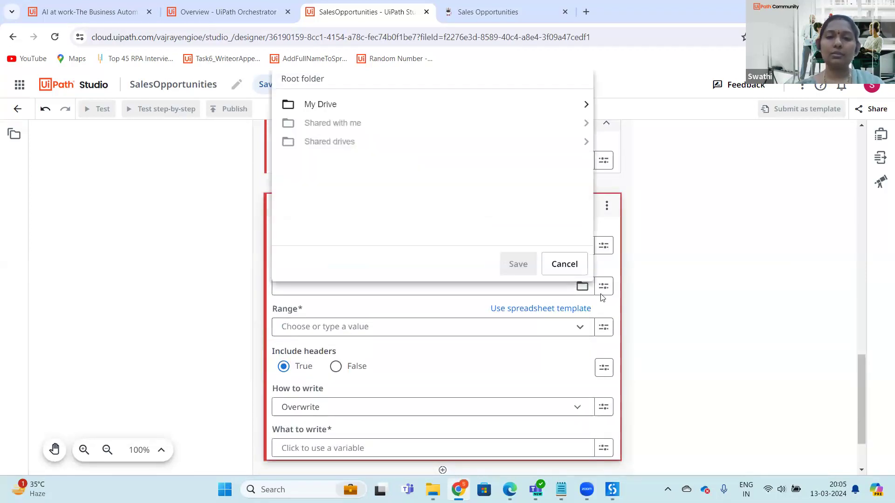
pyautogui.click(566, 265)
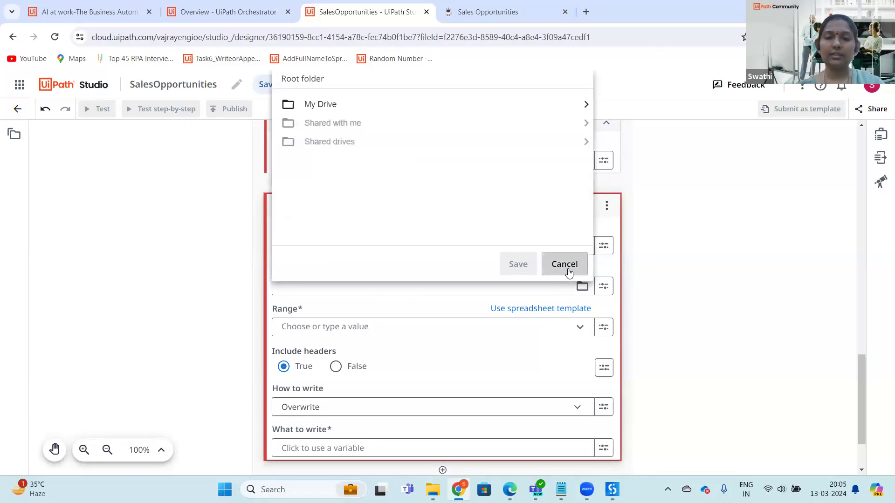
pyautogui.moveTo(860, 379); pyautogui.dragTo(859, 370)
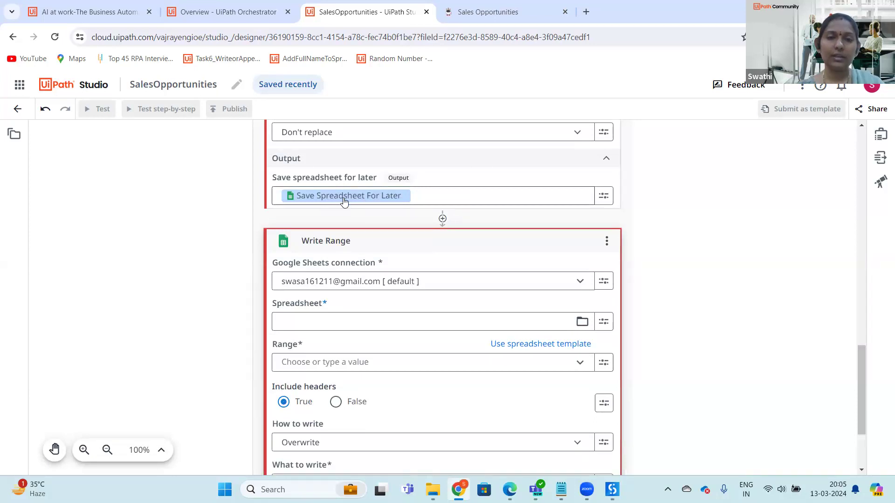
pyautogui.moveTo(343, 201)
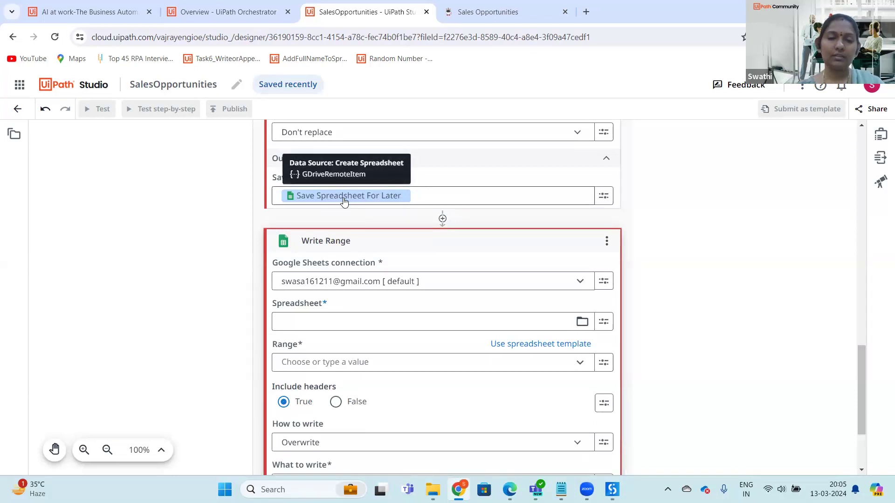
pyautogui.click(604, 321)
pyautogui.click(627, 342)
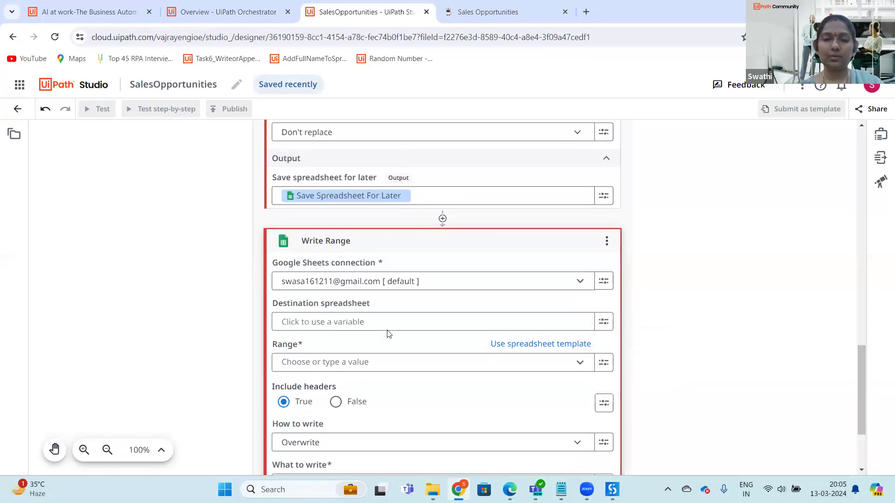
pyautogui.click(379, 329)
pyautogui.click(383, 391)
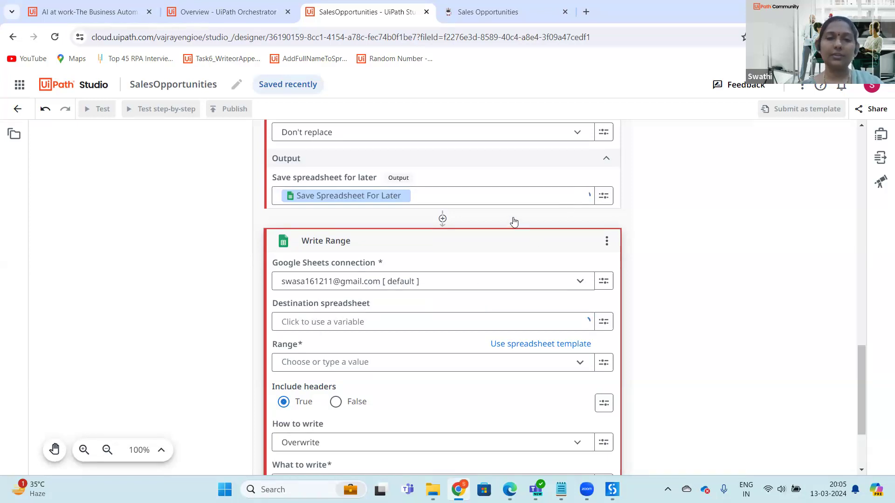
# - Set the range of the Write Range activity to the custom value "India"
pyautogui.click(309, 366)
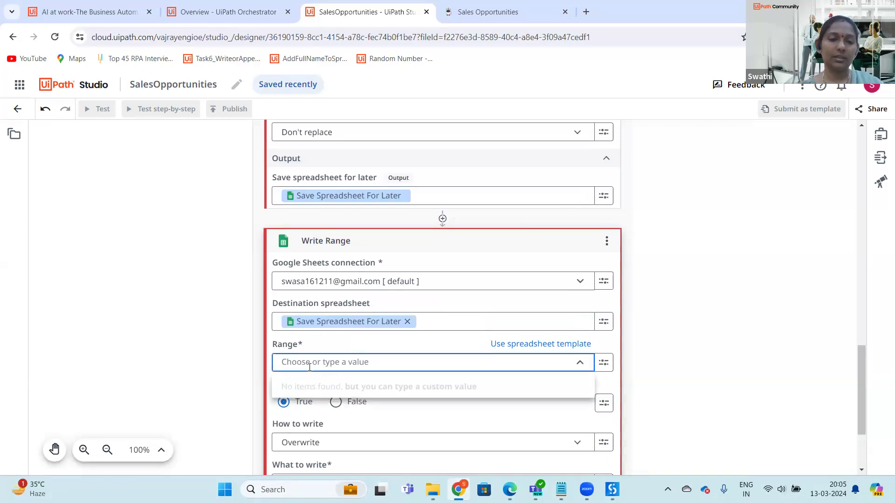
pyautogui.write('india')
pyautogui.press('BackSpace')
pyautogui.press('BackSpace')
pyautogui.press('BackSpace')
pyautogui.press('BackSpace')
pyautogui.press('BackSpace')
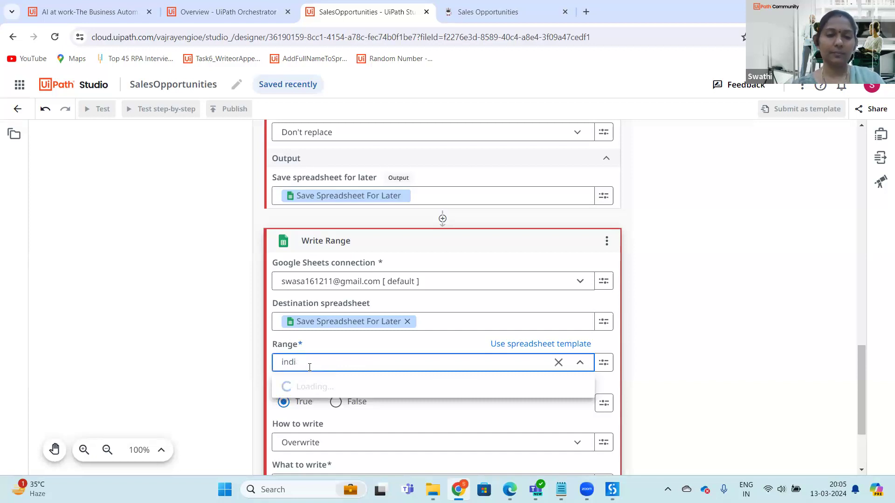
pyautogui.write('India')
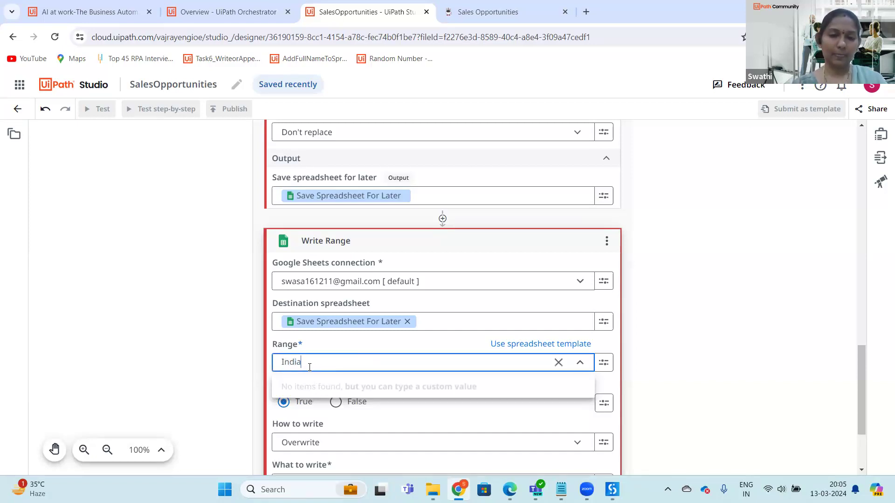
pyautogui.click(683, 334)
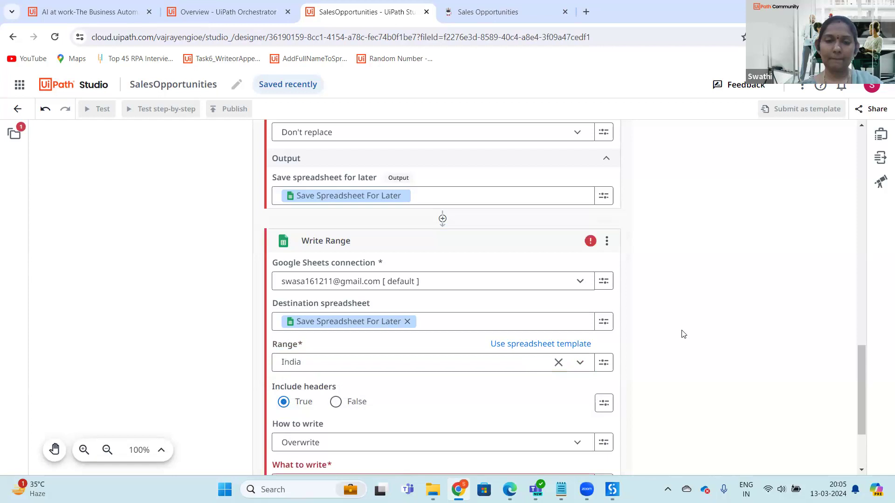
# - Set what the Write Range activity writes to the Filtered Data Table output of Filter Data Table
pyautogui.moveTo(862, 355); pyautogui.dragTo(863, 389)
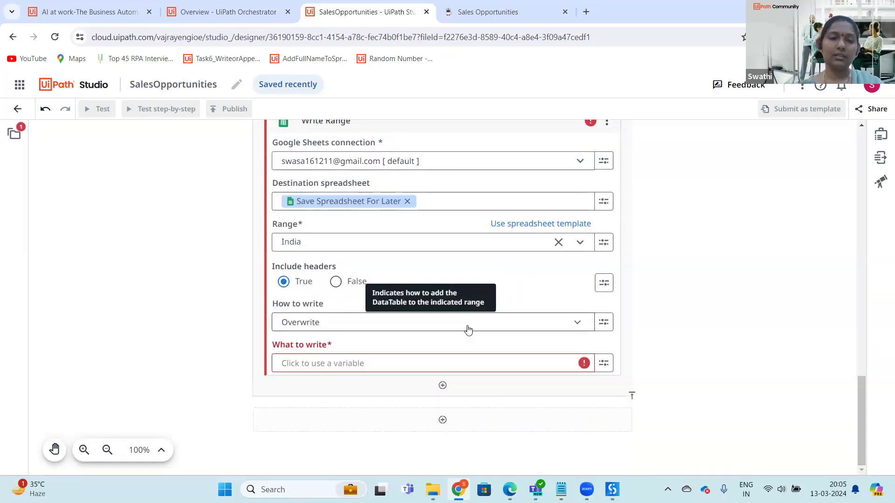
pyautogui.click(364, 367)
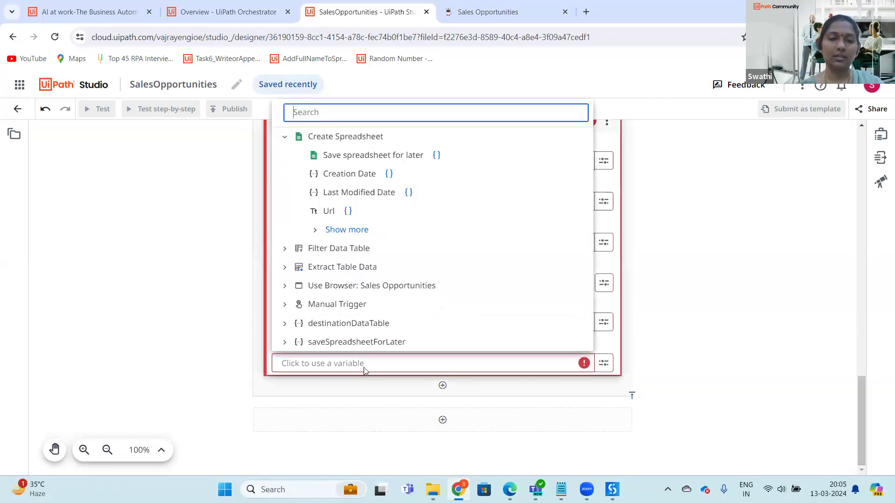
pyautogui.click(286, 249)
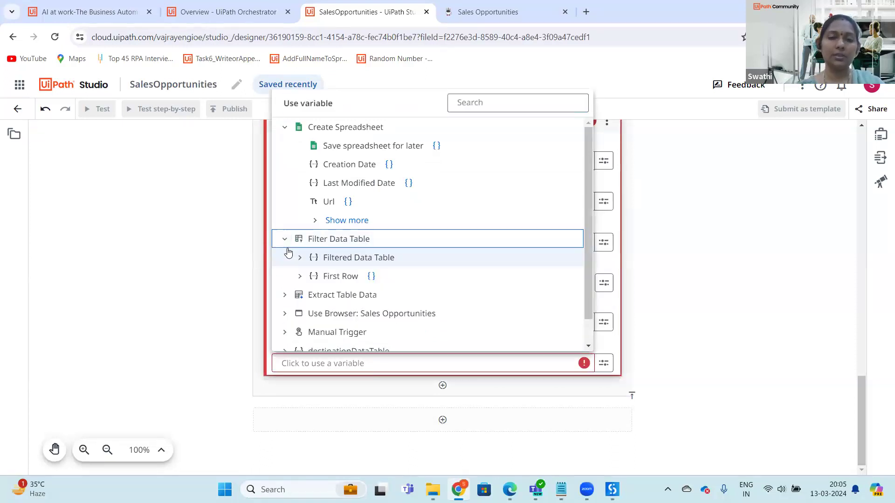
pyautogui.click(377, 259)
pyautogui.click(830, 302)
# - Test the SalesOpportunities project and stop the run once it pauses at the Create Spreadsheet activity
pyautogui.moveTo(864, 395); pyautogui.dragTo(846, 303)
pyautogui.scroll(20, 835, 190)
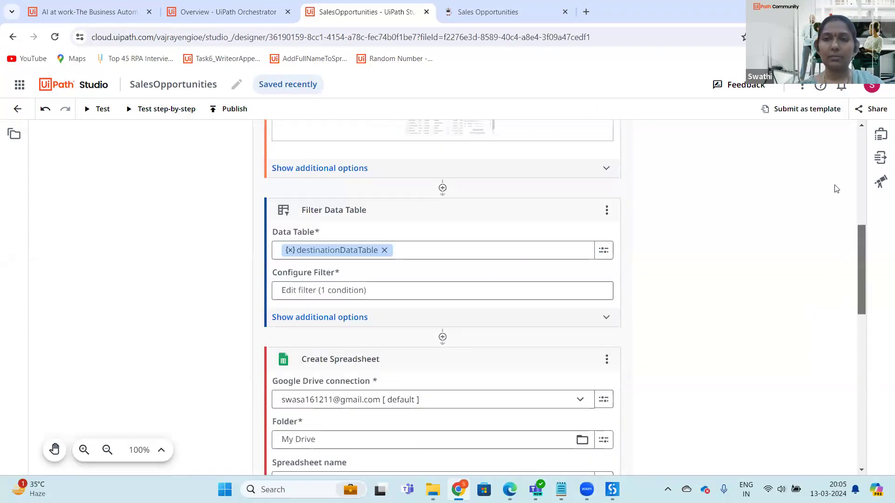
pyautogui.click(91, 110)
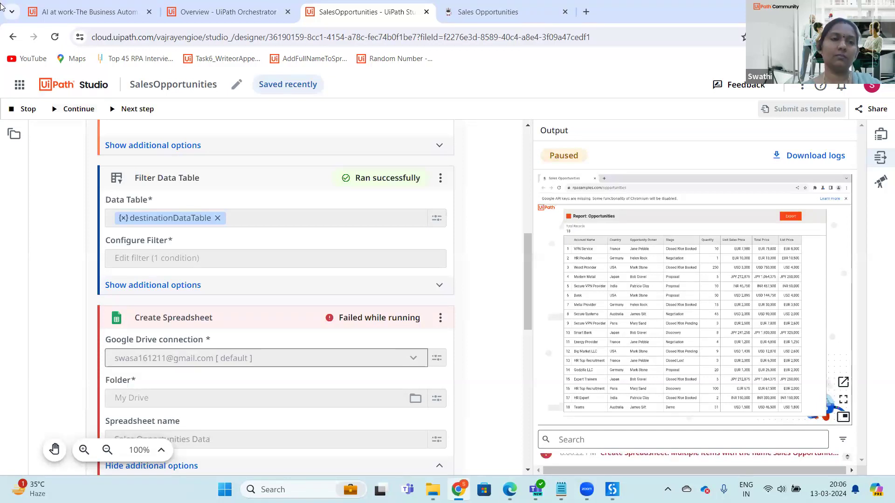
pyautogui.click(26, 112)
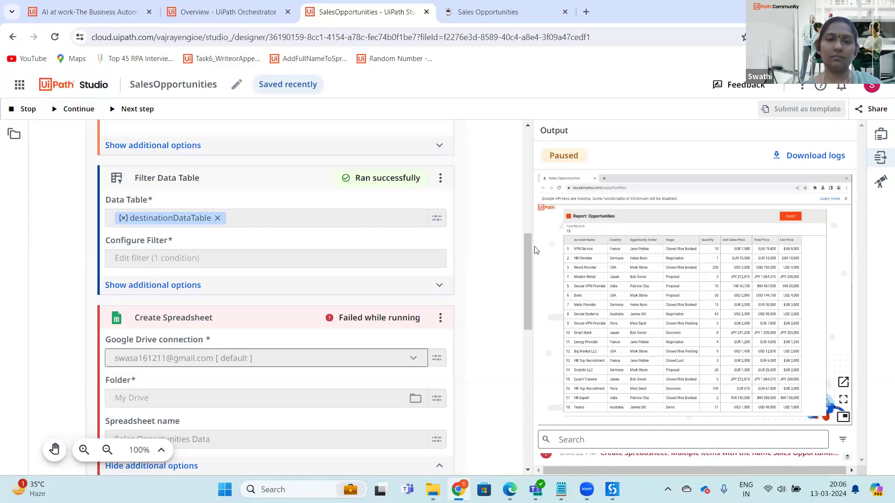
# - Make the Create Spreadsheet activity use Auto rename if the spreadsheet already exists, and test the project again
pyautogui.scroll(-10, 485, 294)
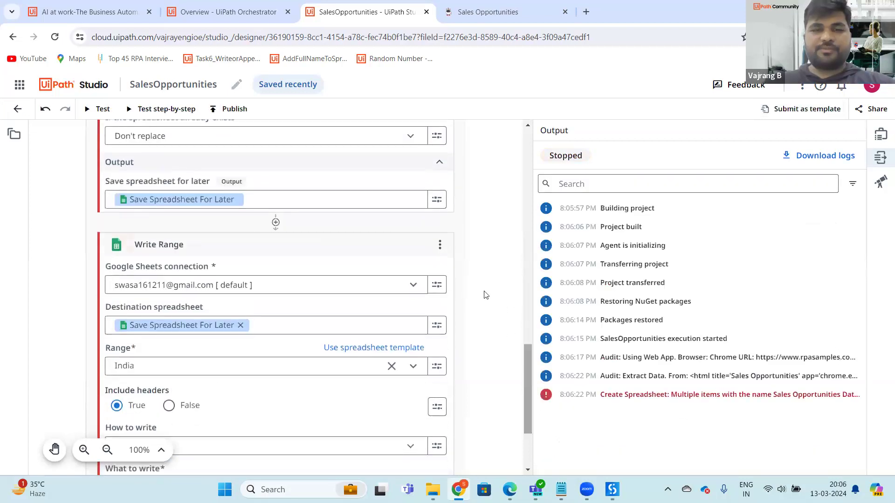
pyautogui.scroll(3, 528, 382)
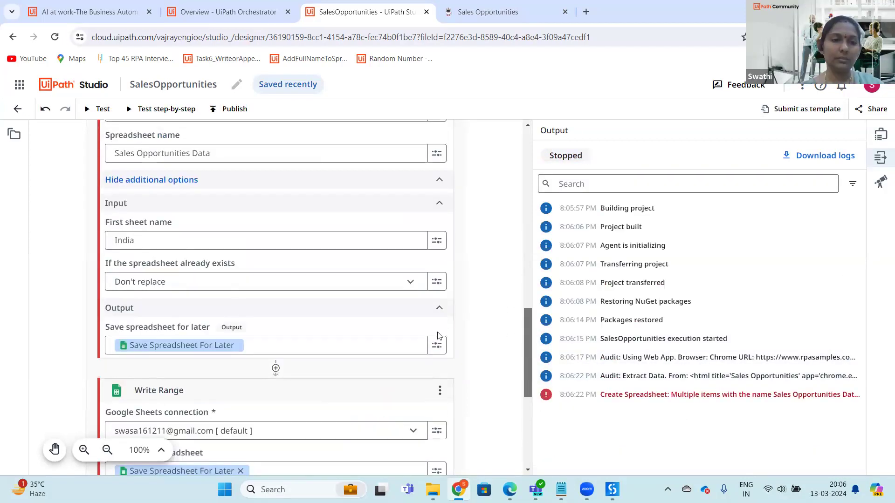
pyautogui.click(203, 291)
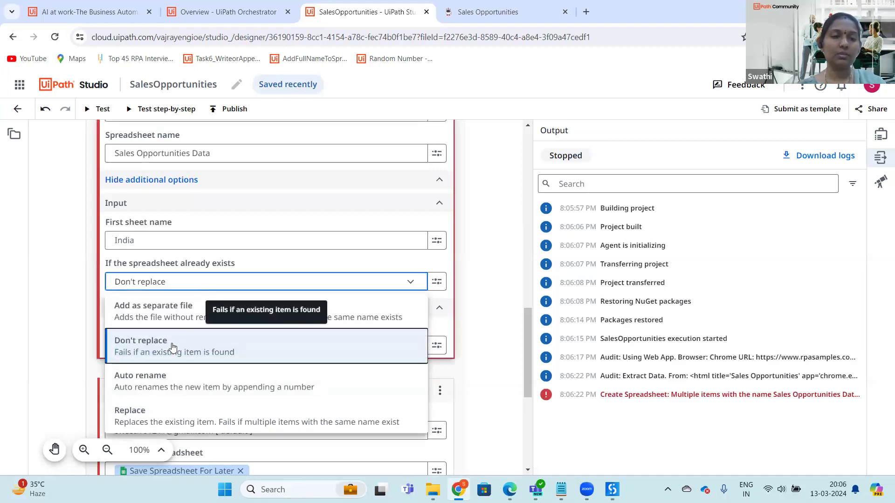
pyautogui.click(189, 389)
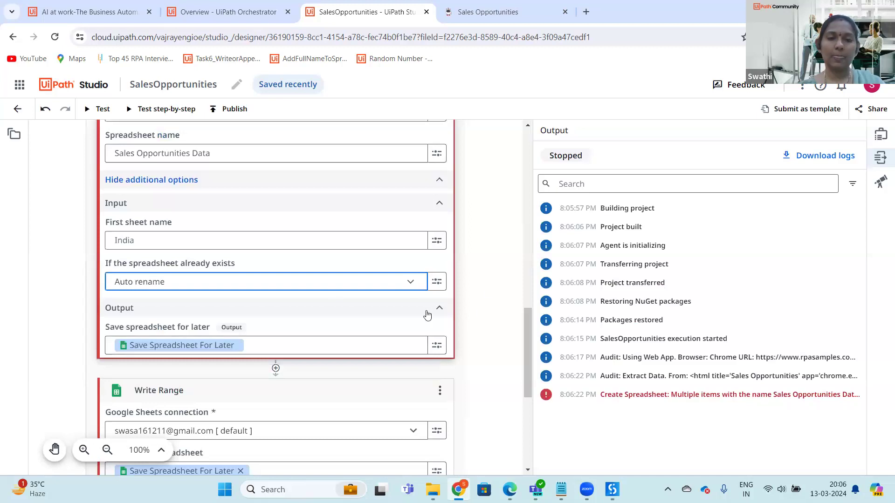
pyautogui.click(410, 282)
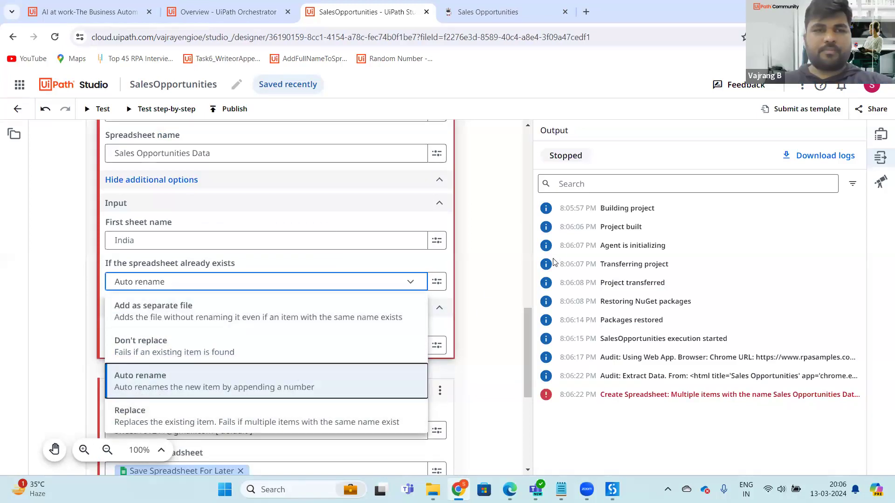
pyautogui.click(503, 275)
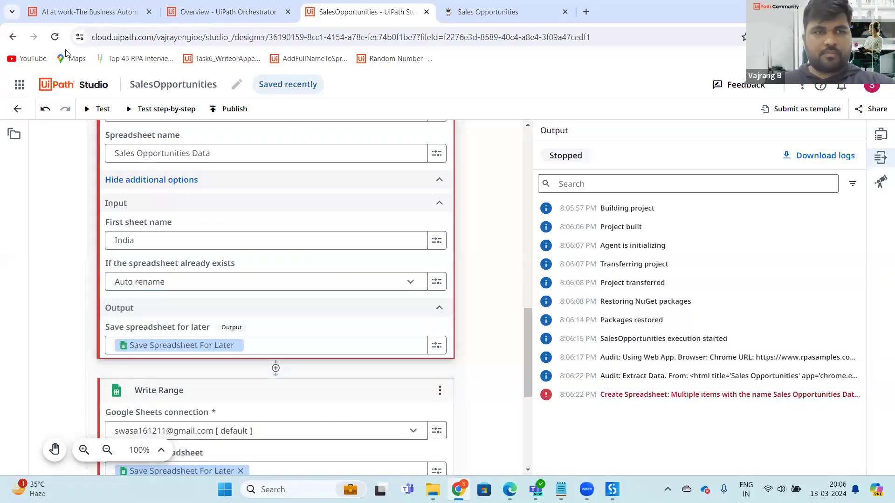
pyautogui.click(91, 115)
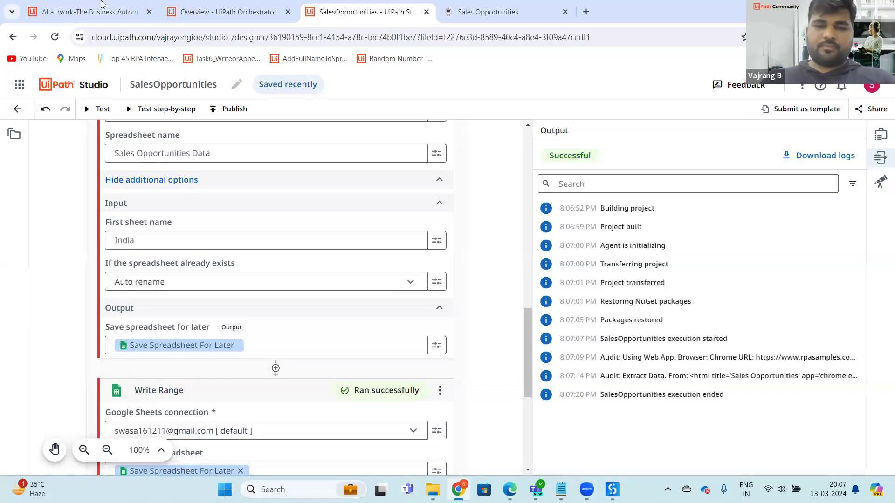
# - Open My Drive in Google Drive in a new browser tab
pyautogui.hotkey('ctrl', 'Tab')
pyautogui.hotkey('ctrl', 'Tab')
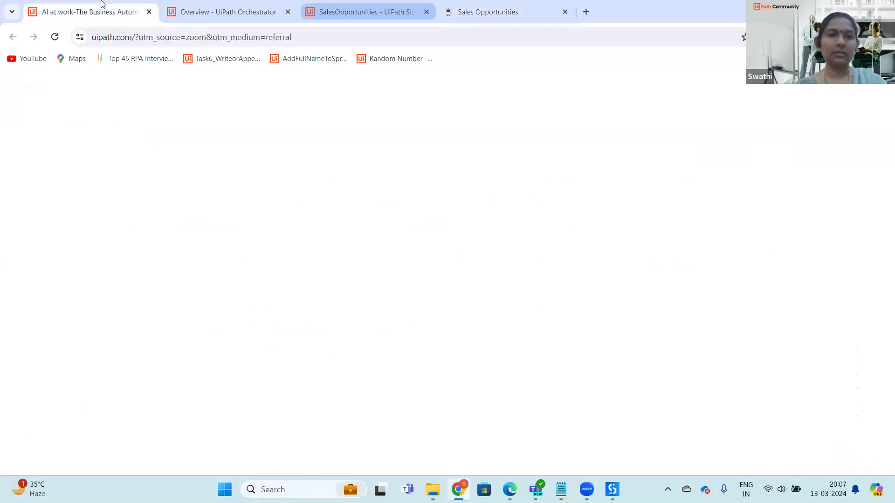
pyautogui.hotkey('ctrl', 'Tab')
pyautogui.hotkey('ctrl', 'Tab')
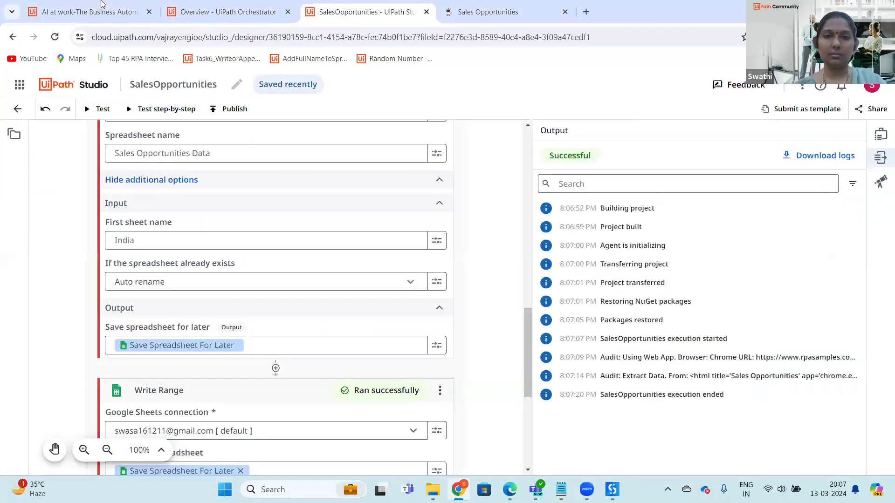
pyautogui.hotkey('ctrl', 'Tab')
pyautogui.hotkey('ctrl', 't')
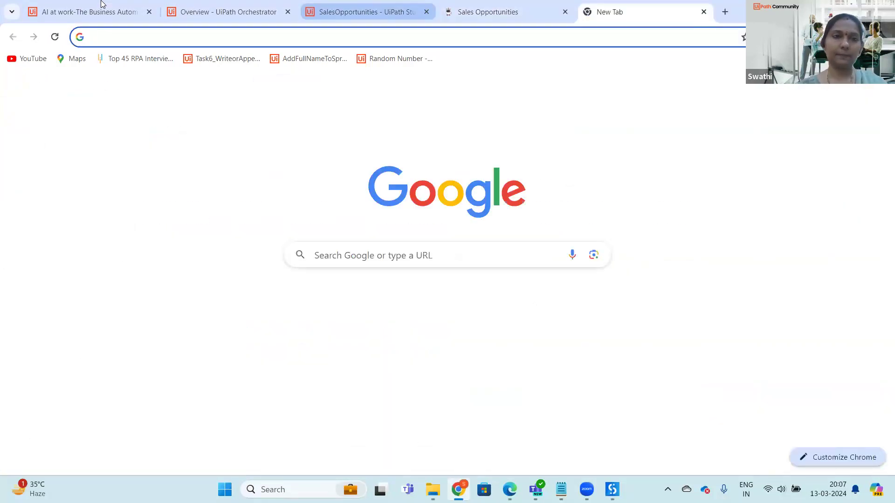
pyautogui.write('drive')
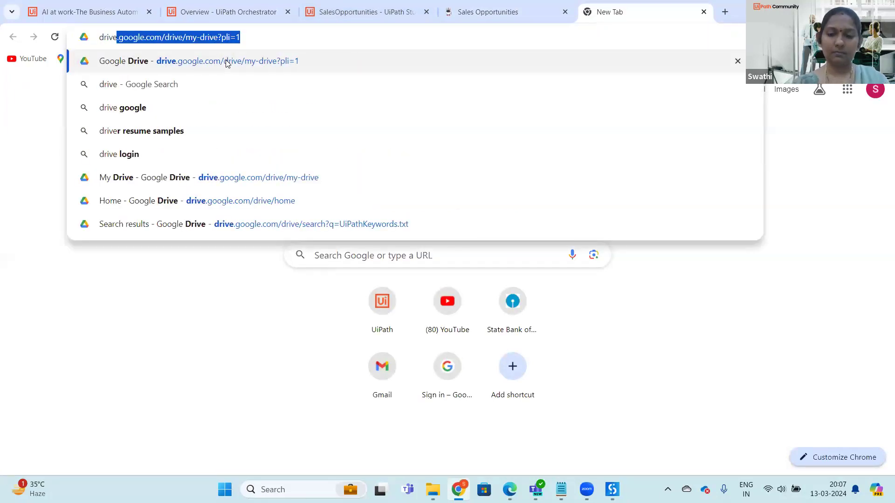
pyautogui.click(227, 63)
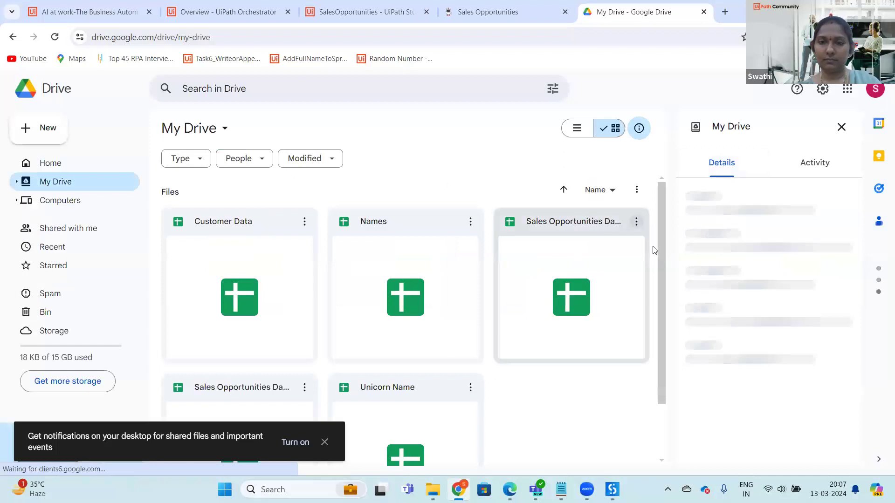
# - Open the Sales Opportunities Data spreadsheet from My Drive and check the filtered India rows in A2:I3
pyautogui.scroll(-3, 663, 285)
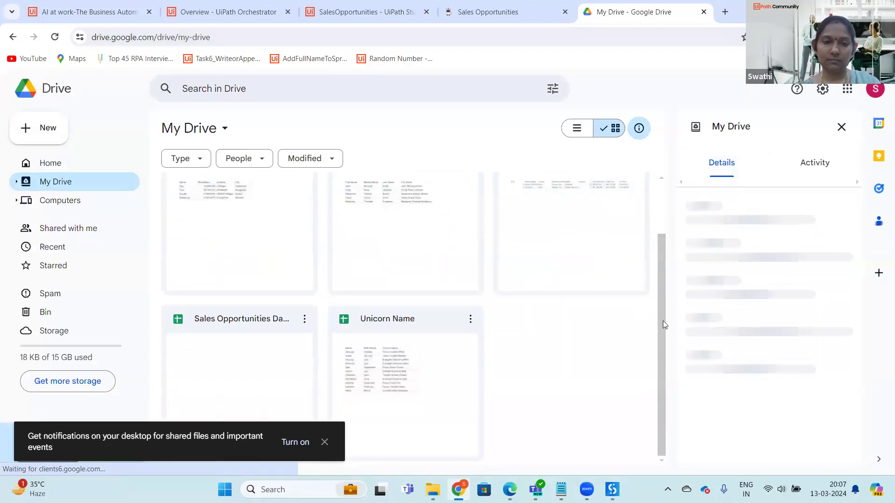
pyautogui.scroll(2, 586, 202)
pyautogui.doubleClick(585, 202)
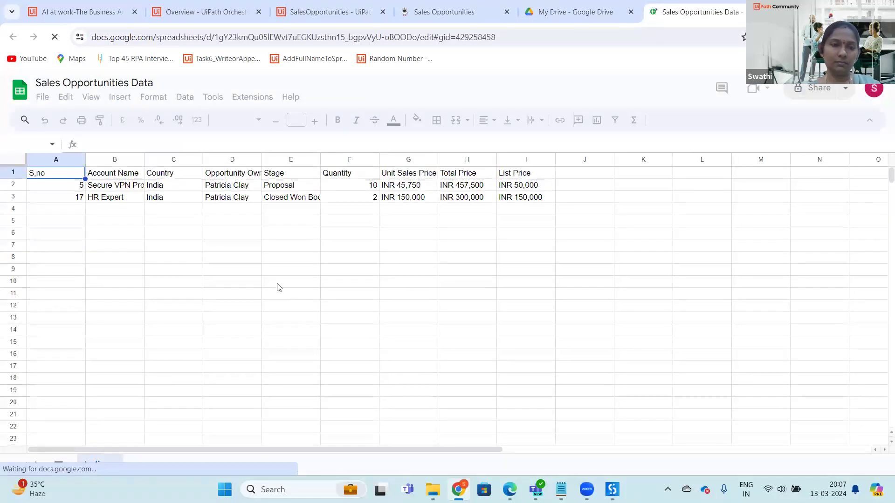
pyautogui.click(279, 284)
pyautogui.moveTo(71, 191); pyautogui.dragTo(542, 206)
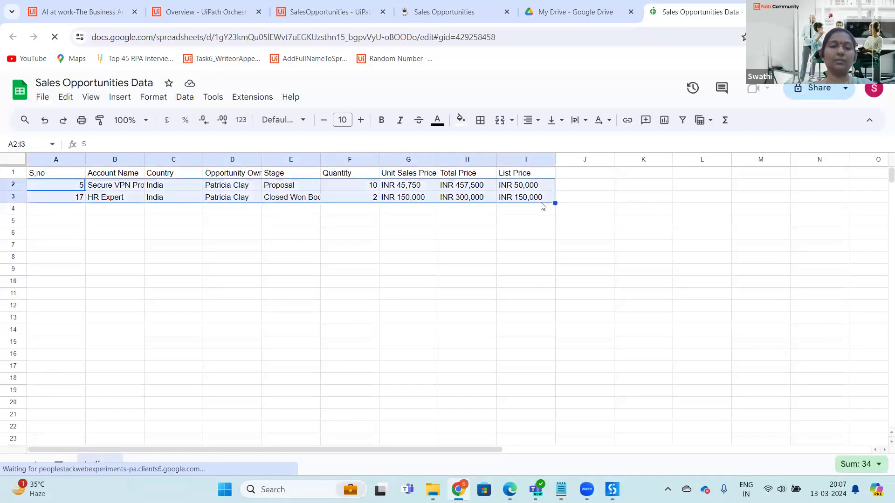
pyautogui.click(187, 292)
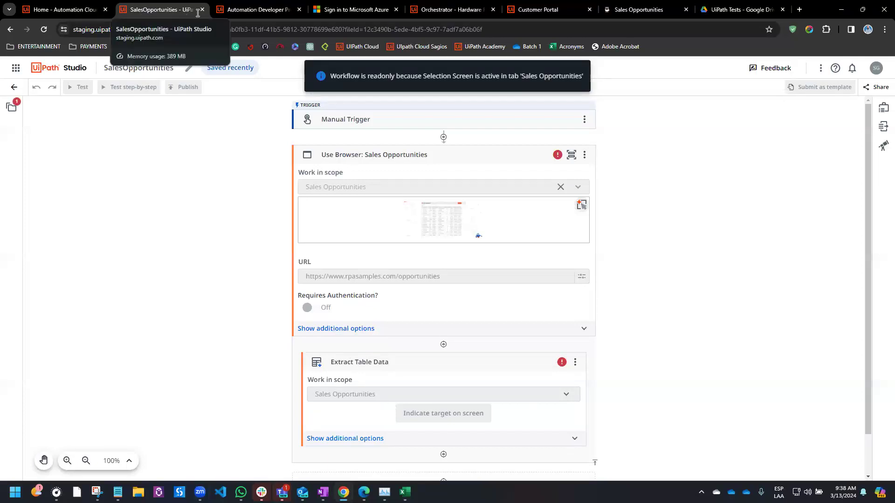
# - Check the Sales Opportunities page for an active selection screen and reload the SalesOpportunities project in Studio
pyautogui.click(630, 11)
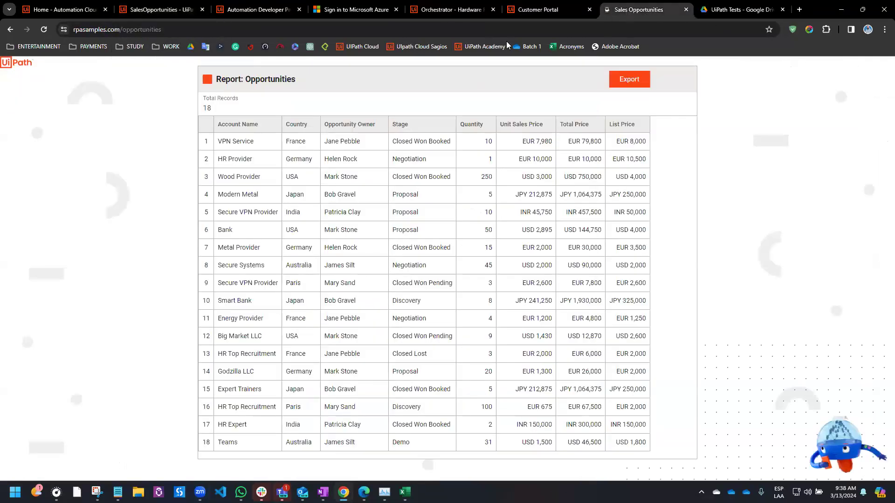
pyautogui.click(135, 9)
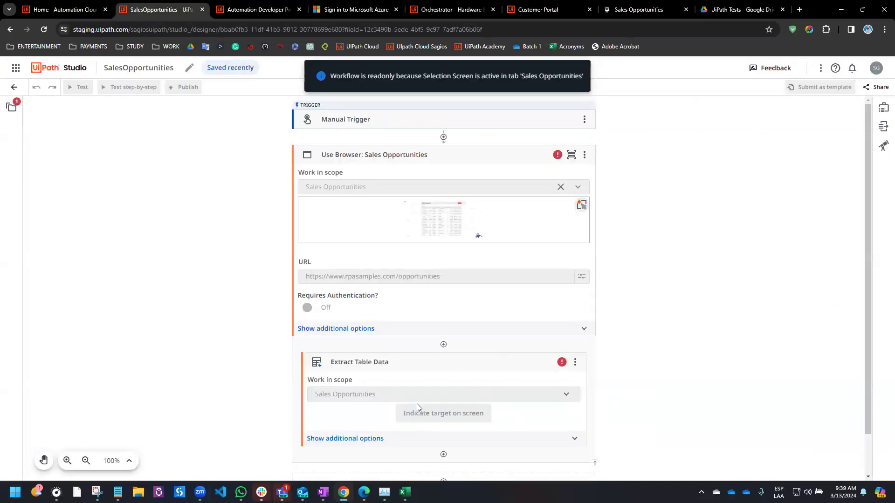
pyautogui.click(44, 29)
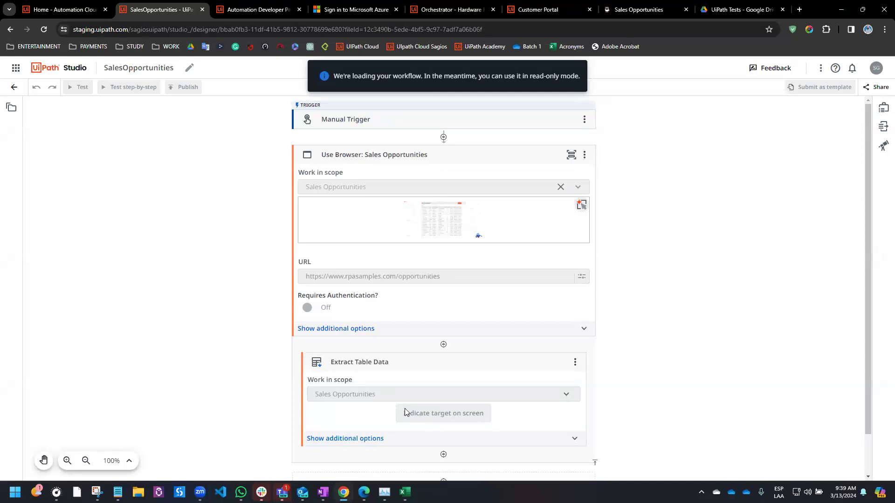
# - Indicate the Opportunities report table as the Extract Table Data target and extract all of its columns
pyautogui.click(447, 415)
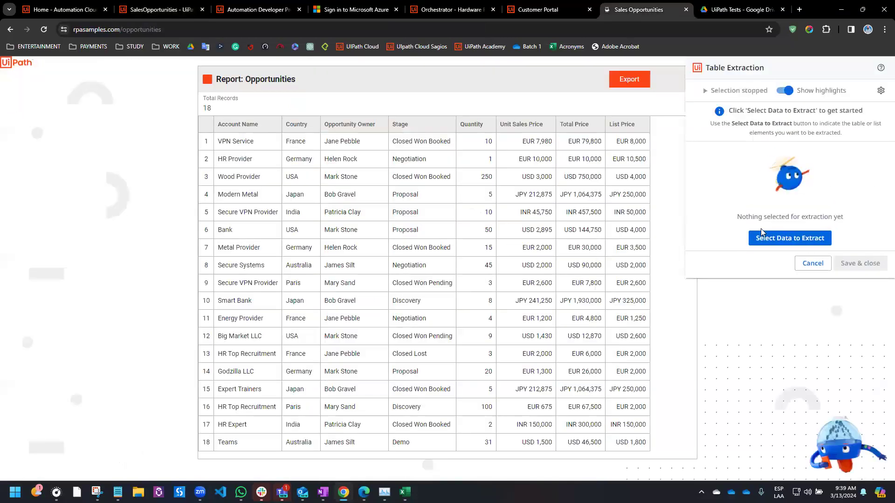
pyautogui.click(789, 238)
pyautogui.click(205, 124)
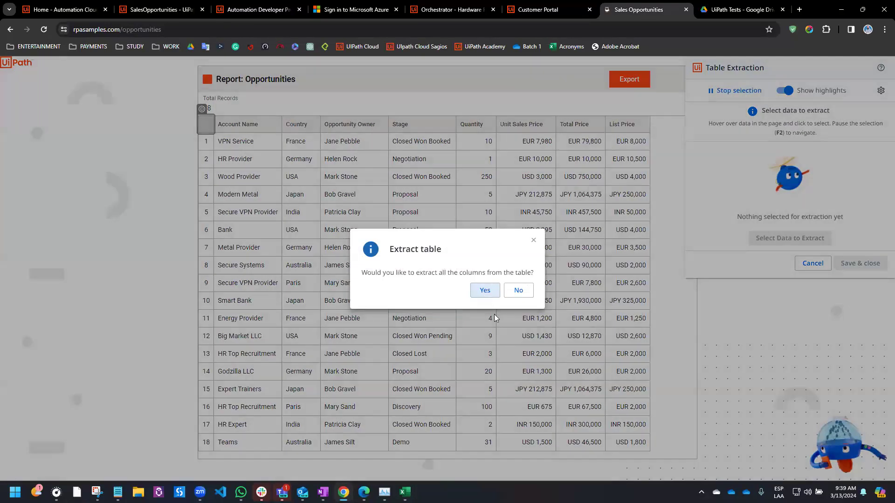
pyautogui.click(486, 292)
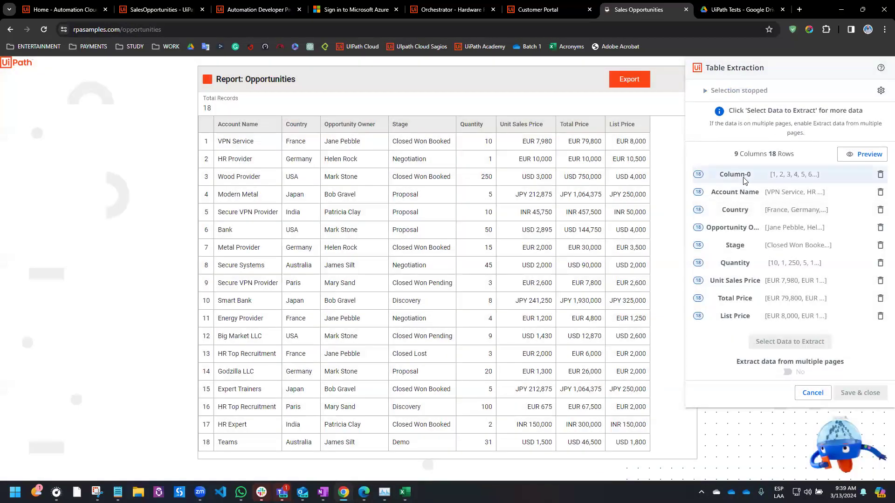
# - Rename the extracted Column-0 to Sno and save the table extraction
pyautogui.click(734, 176)
pyautogui.moveTo(743, 175); pyautogui.dragTo(710, 176)
pyautogui.write('Sno')
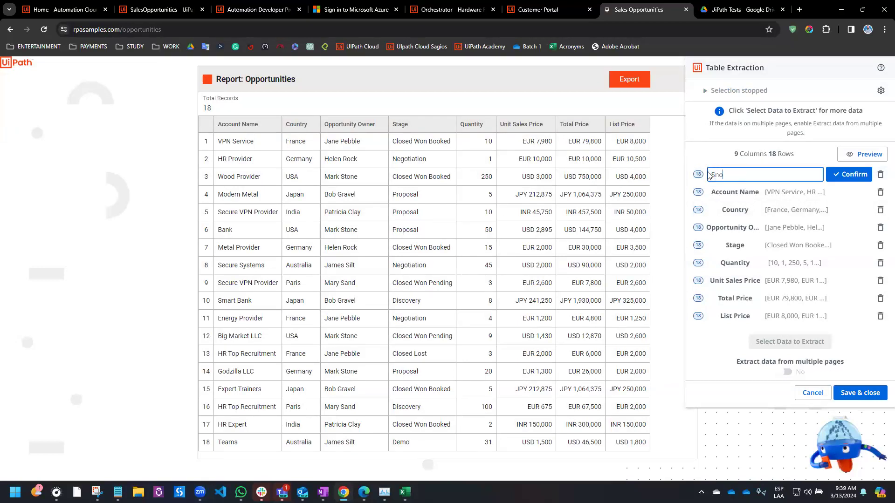
pyautogui.click(838, 178)
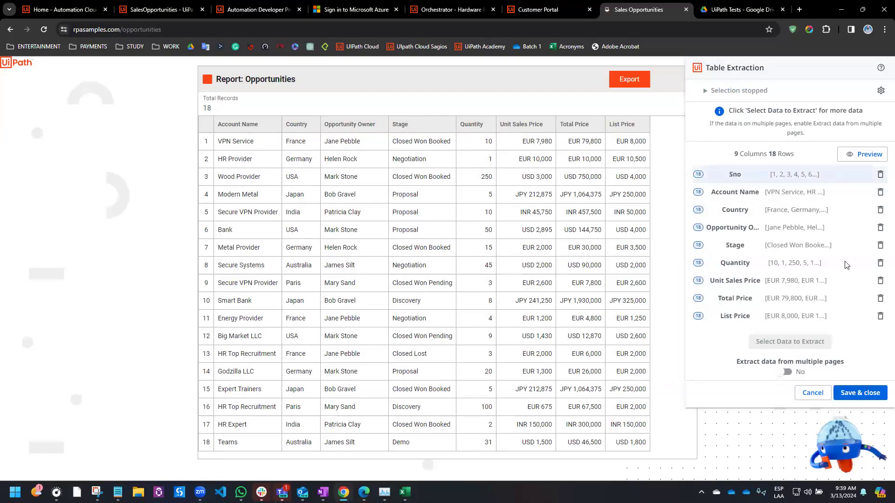
pyautogui.click(860, 394)
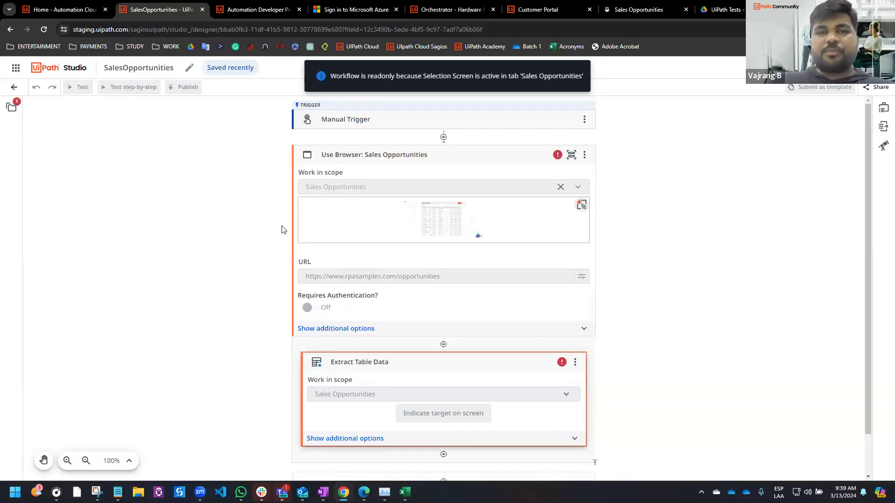
# - Look for the active selection screen on the Sales Opportunities page and among the open Chrome windows
pyautogui.click(648, 6)
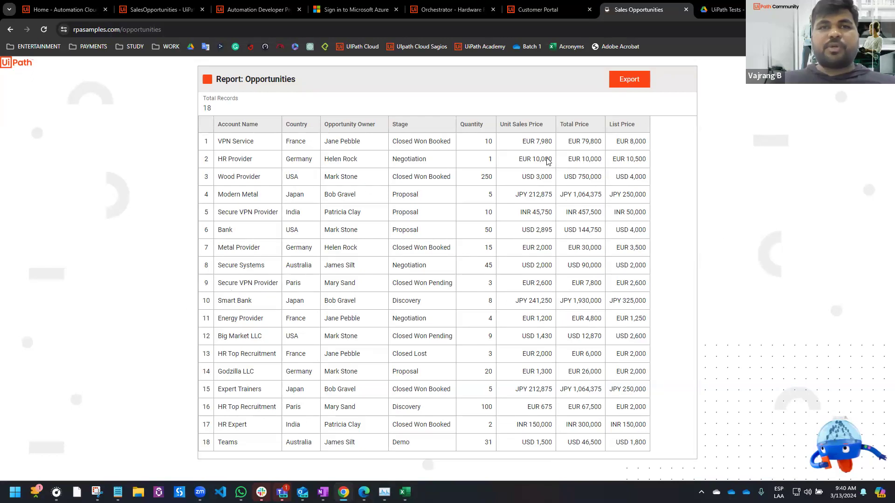
pyautogui.moveTo(343, 492)
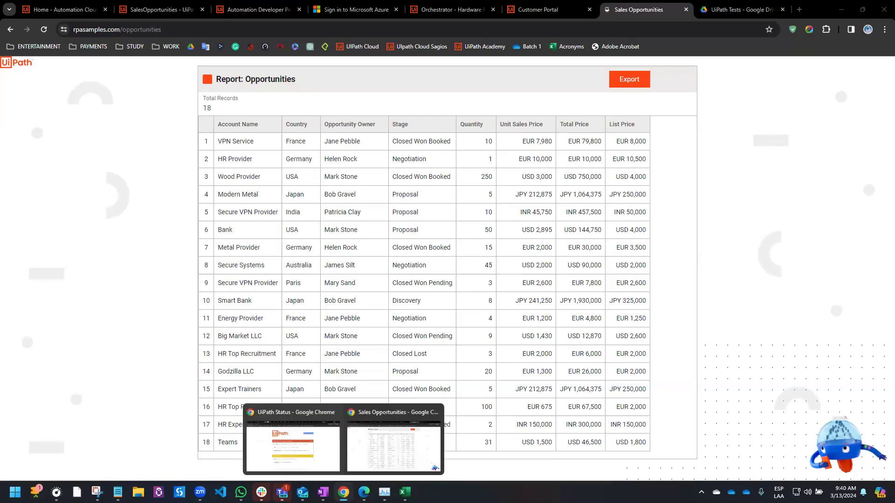